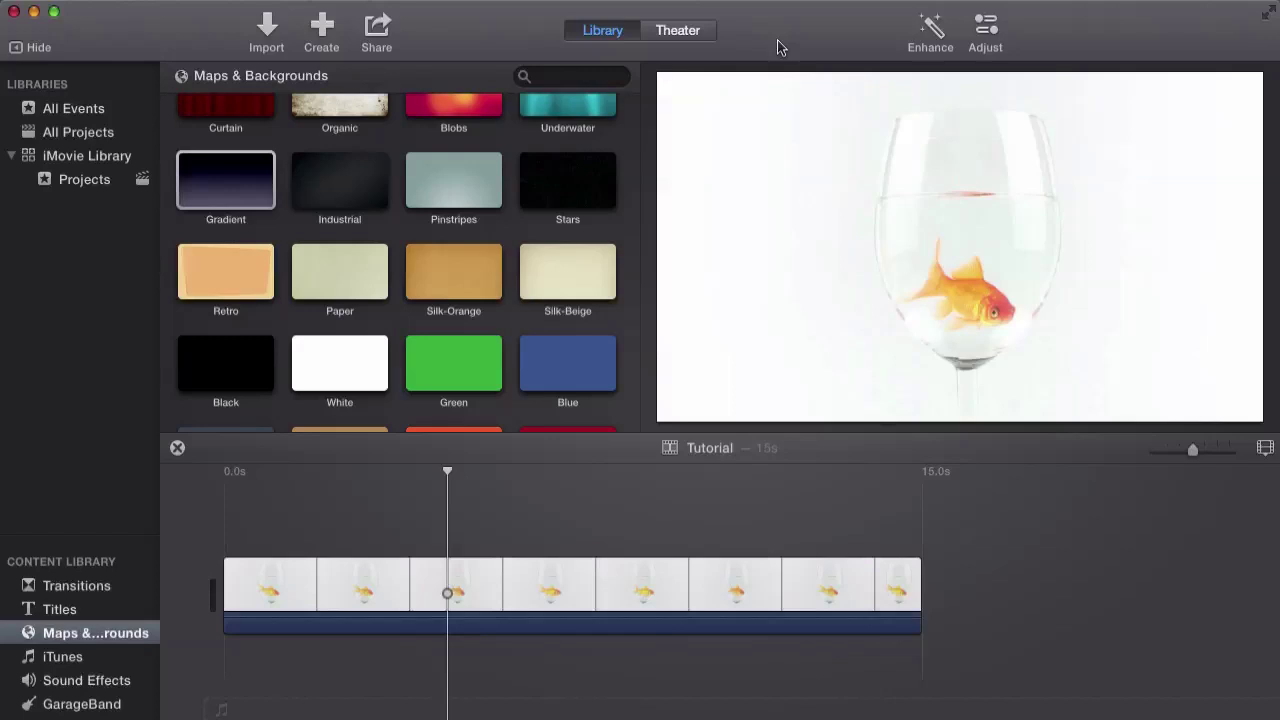
Start a new trailer and compare the Action, Adrenaline and Adventure templates
{"action": "left_click", "coordinate": [150, 3]}
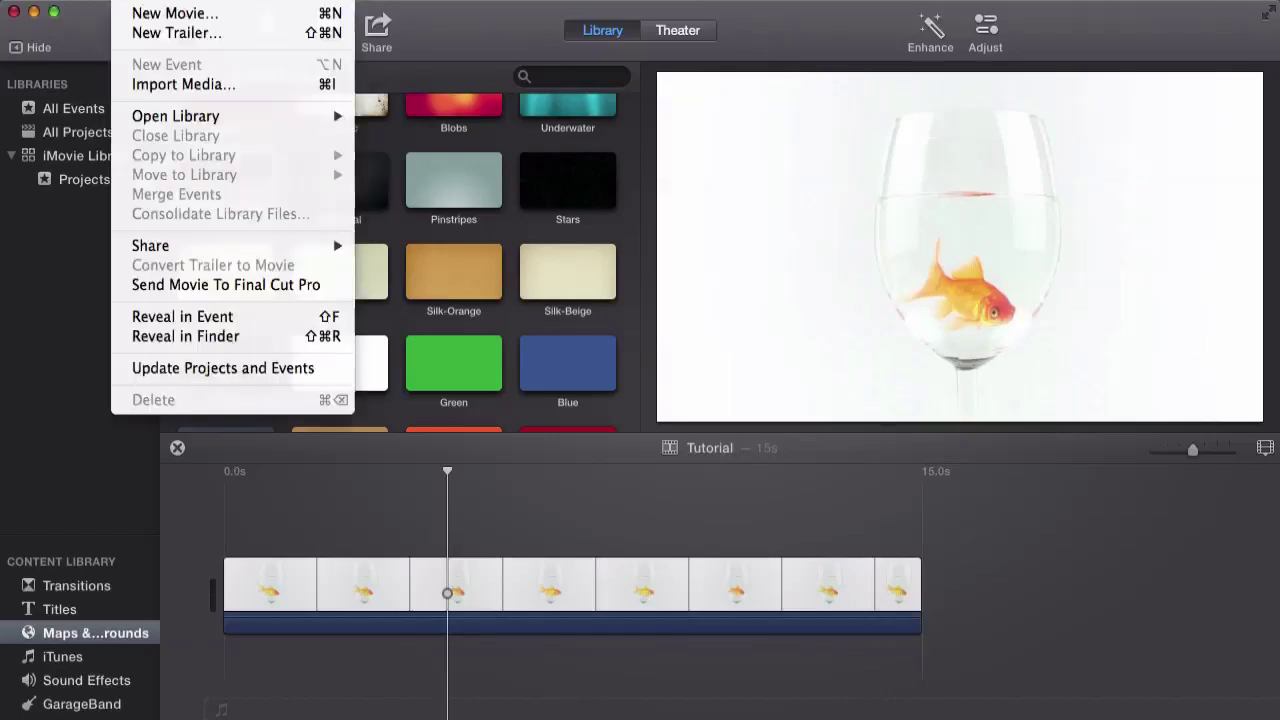
{"action": "left_click", "coordinate": [150, 32]}
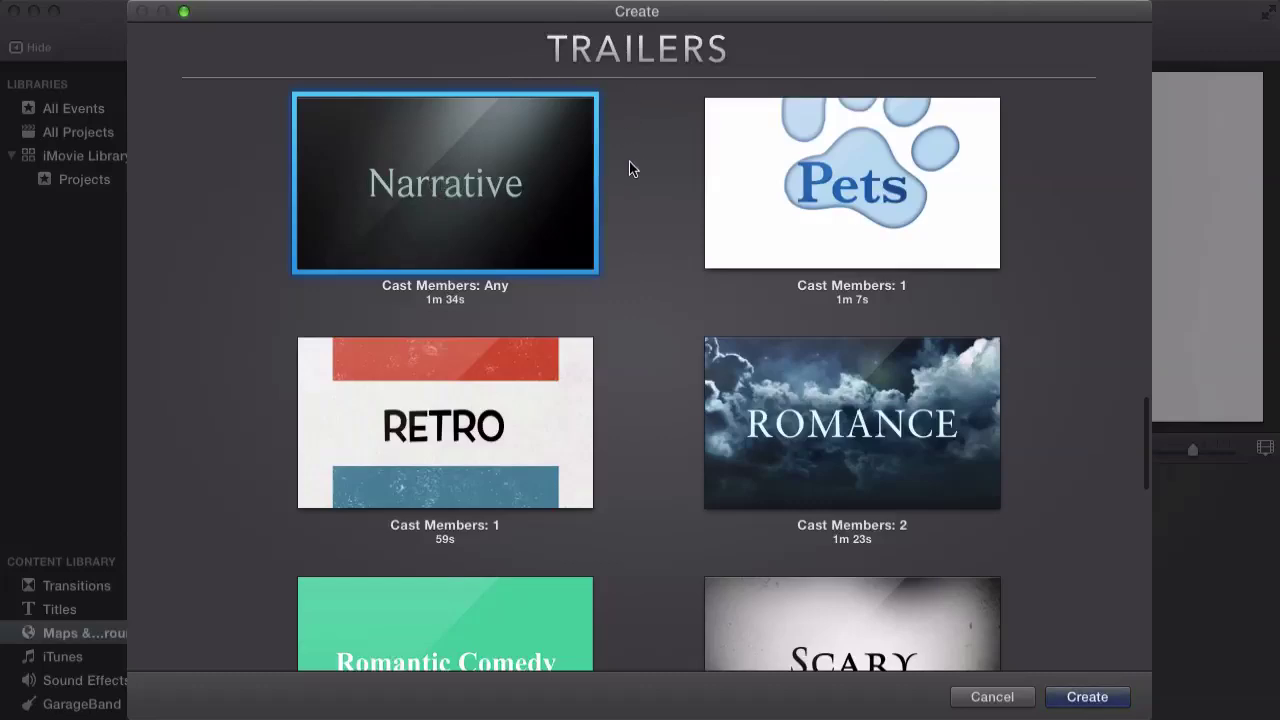
{"action": "scroll", "coordinate": [630, 170], "scroll_direction": "down", "scroll_amount": 10}
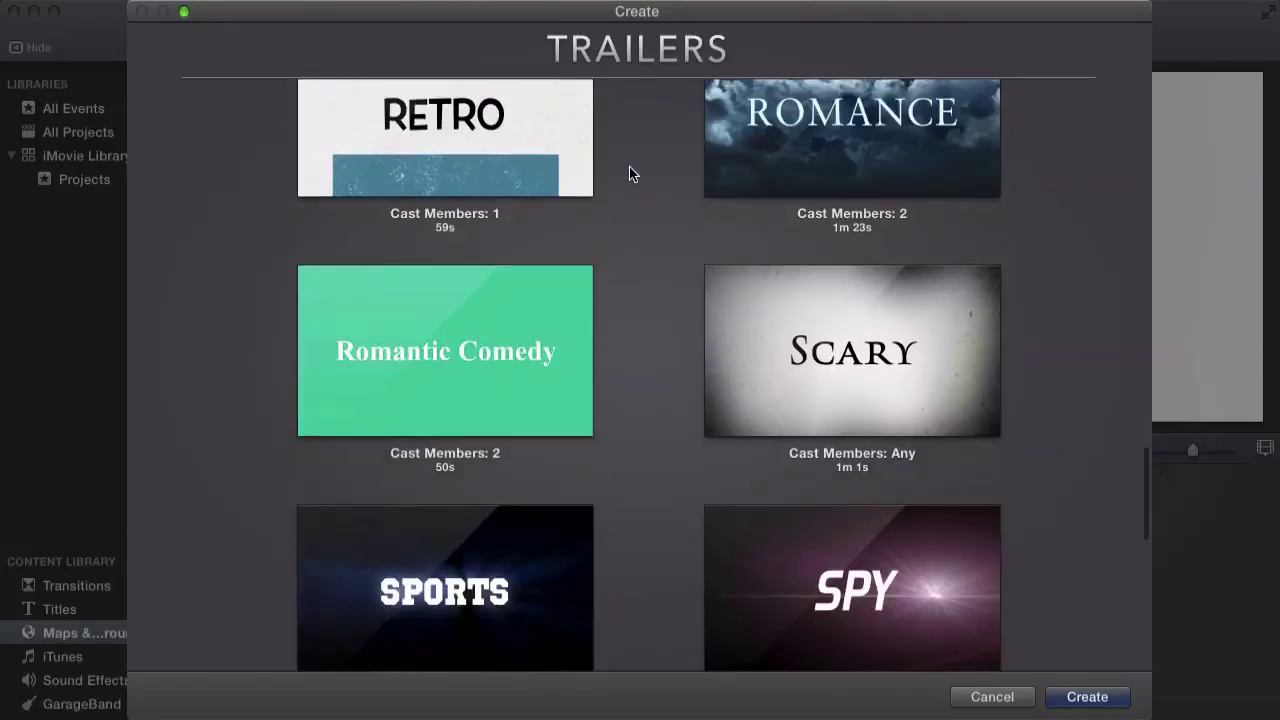
{"action": "scroll", "coordinate": [630, 174], "scroll_direction": "up", "scroll_amount": 20}
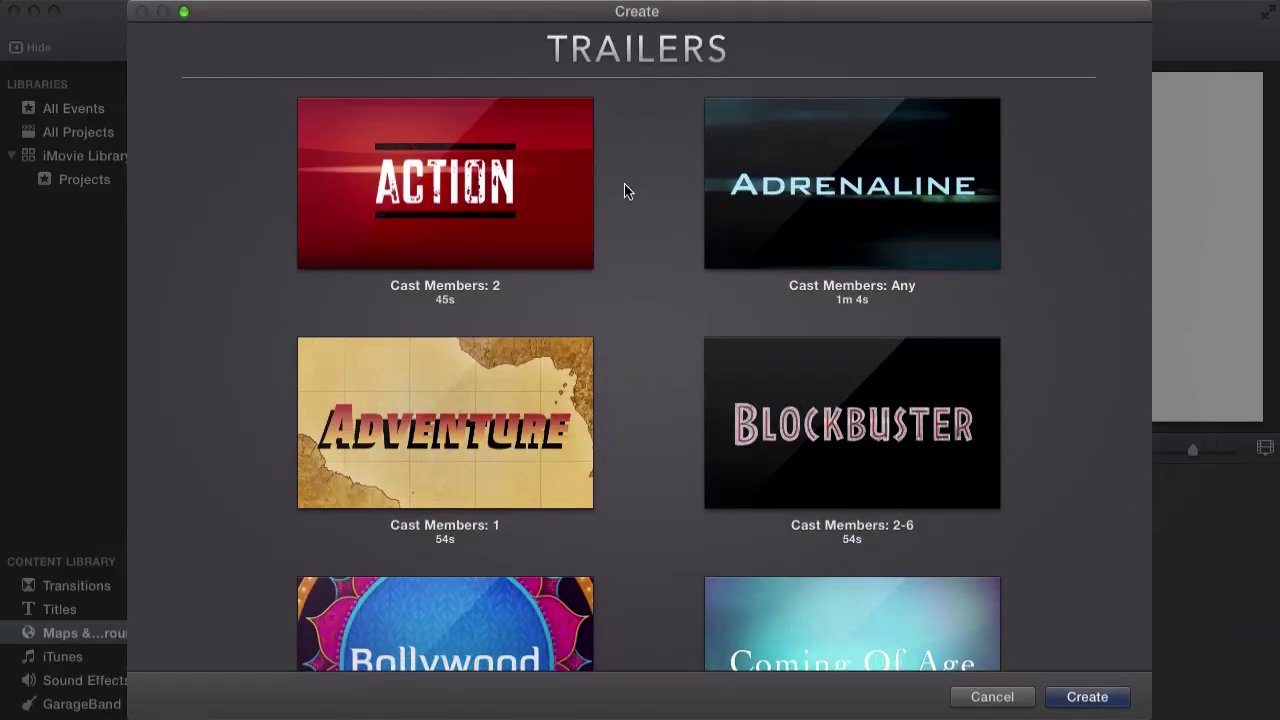
{"action": "left_click", "coordinate": [492, 182]}
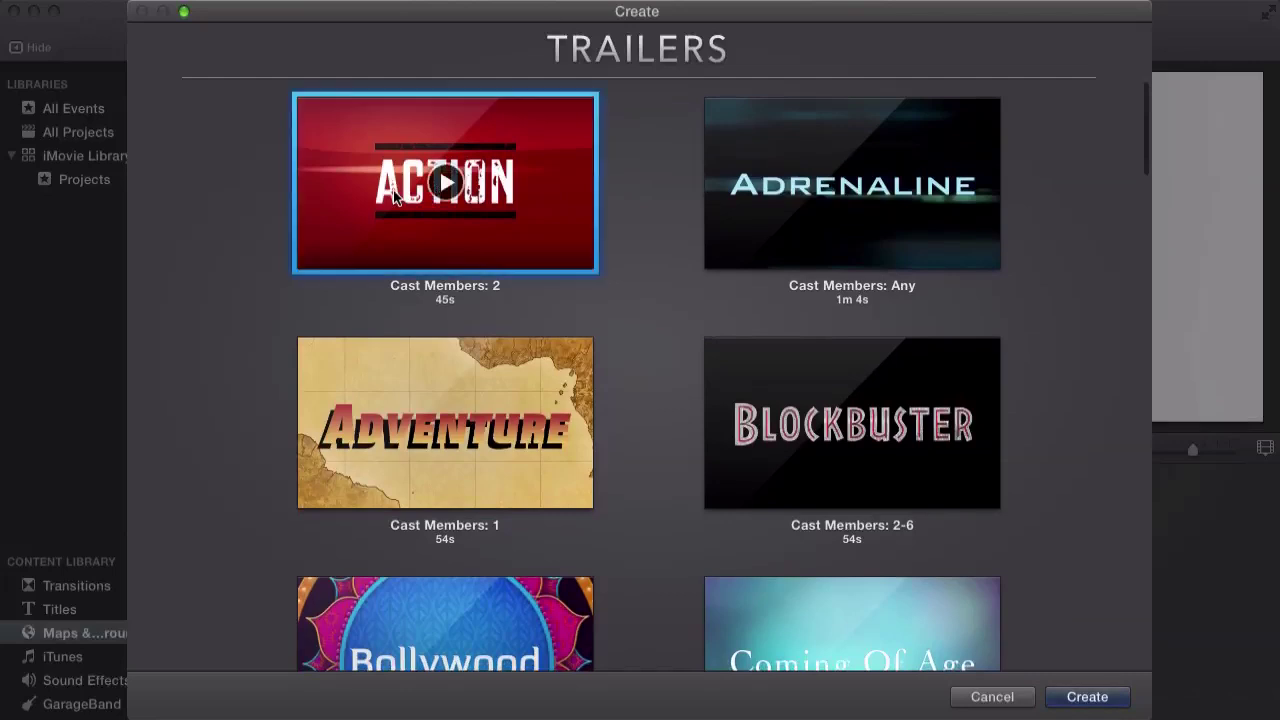
{"action": "left_click", "coordinate": [798, 208]}
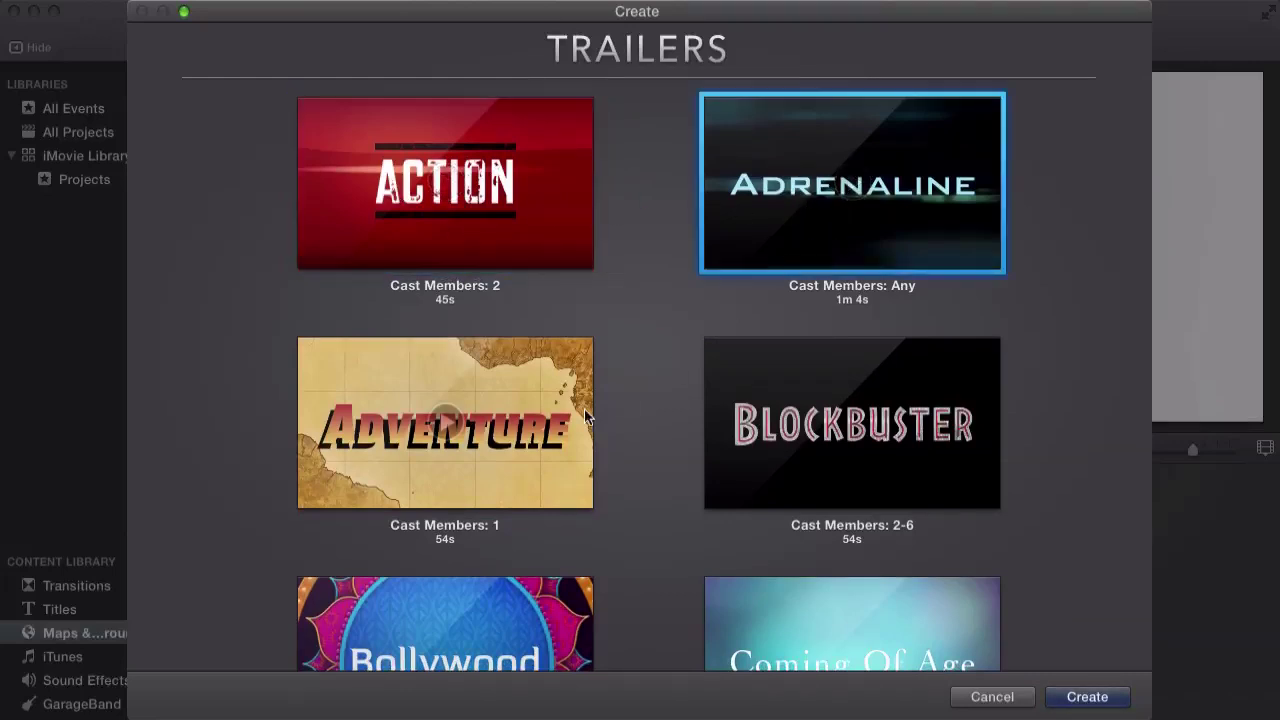
{"action": "left_click", "coordinate": [521, 453]}
Browse further down the gallery to compare the Blockbuster and Family templates
{"action": "scroll", "coordinate": [527, 442], "scroll_direction": "down", "scroll_amount": 2}
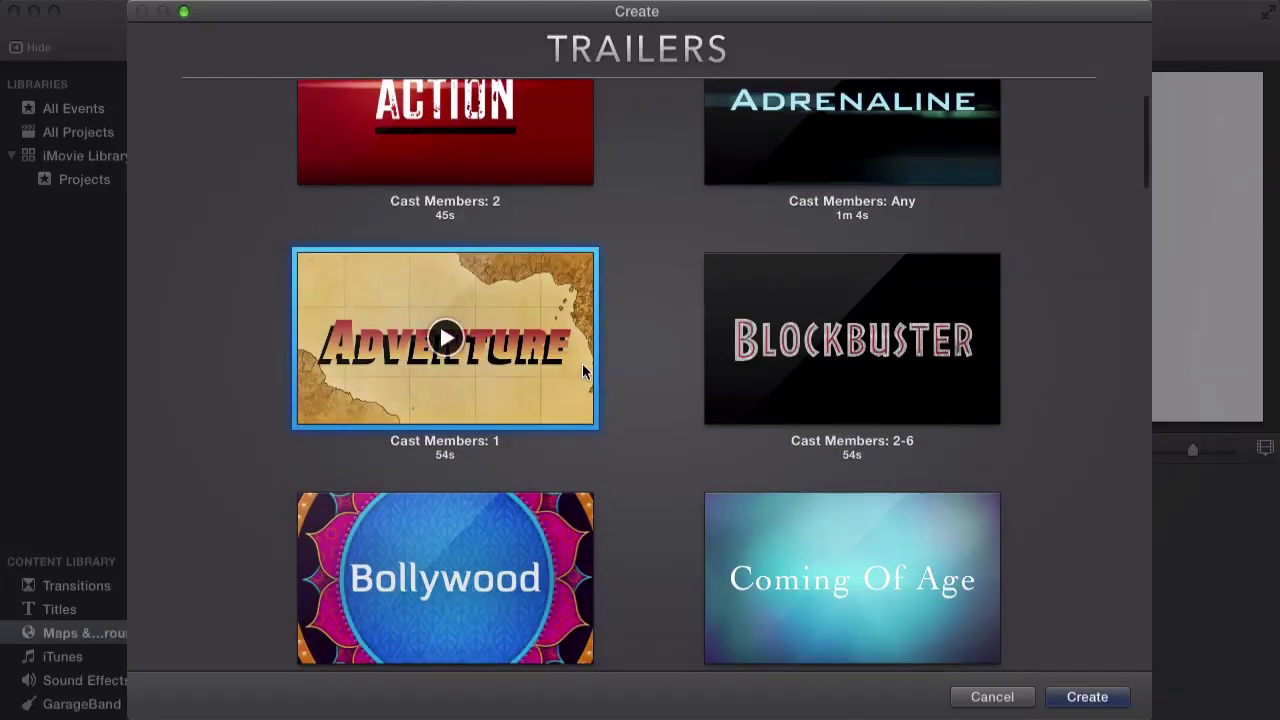
{"action": "scroll", "coordinate": [586, 363], "scroll_direction": "down", "scroll_amount": 3}
{"action": "left_click", "coordinate": [731, 260]}
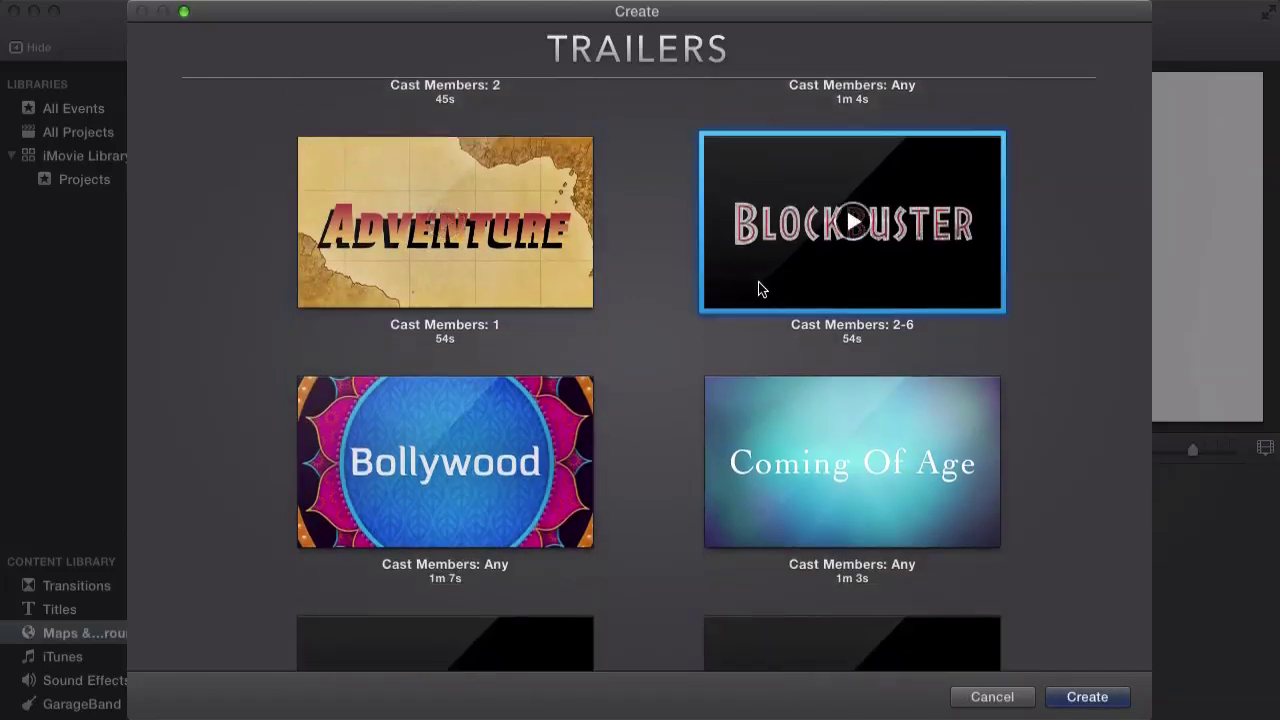
{"action": "scroll", "coordinate": [757, 285], "scroll_direction": "down", "scroll_amount": 3}
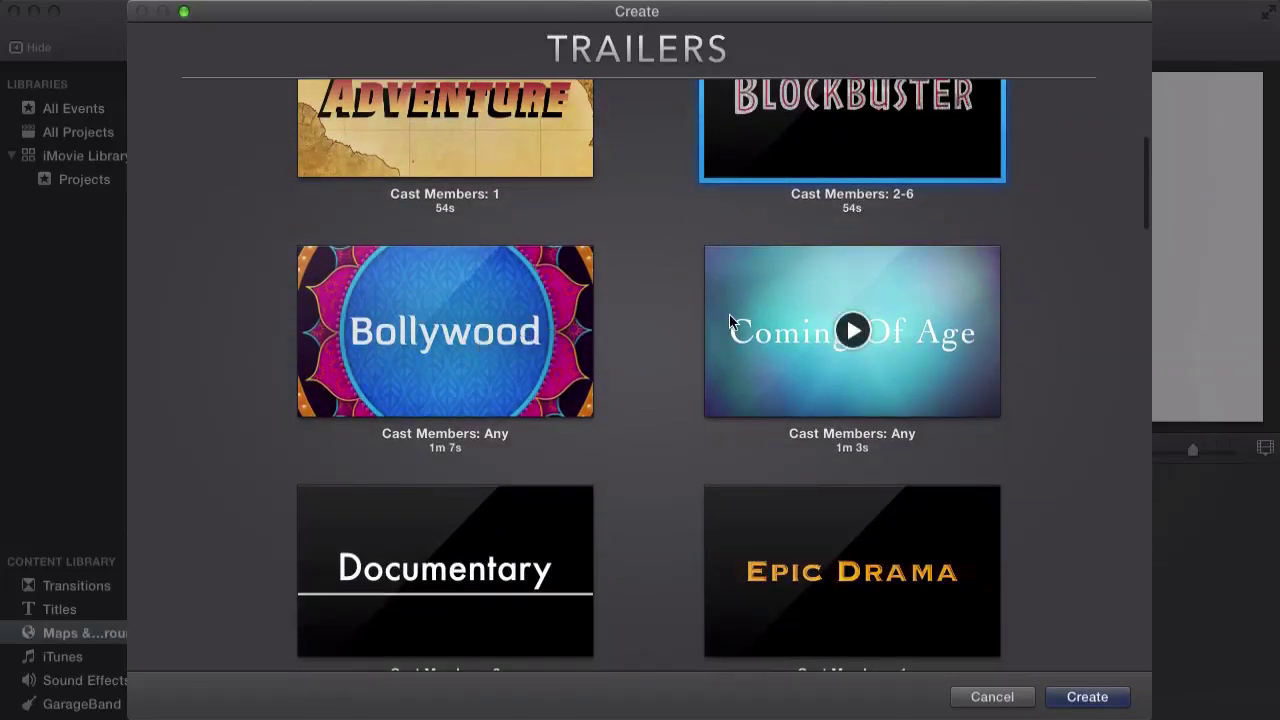
{"action": "scroll", "coordinate": [729, 314], "scroll_direction": "down", "scroll_amount": 20}
{"action": "scroll", "coordinate": [717, 320], "scroll_direction": "up", "scroll_amount": 15}
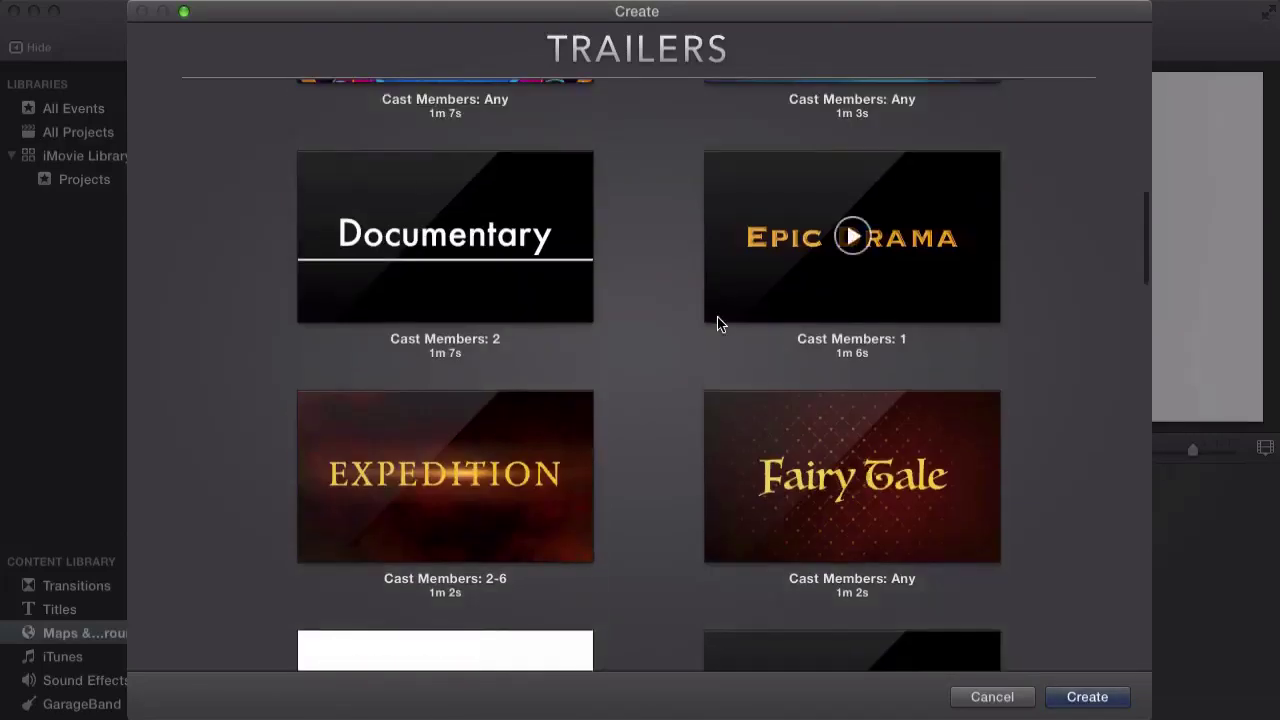
{"action": "scroll", "coordinate": [717, 320], "scroll_direction": "down", "scroll_amount": 20}
{"action": "scroll", "coordinate": [717, 320], "scroll_direction": "down", "scroll_amount": 3}
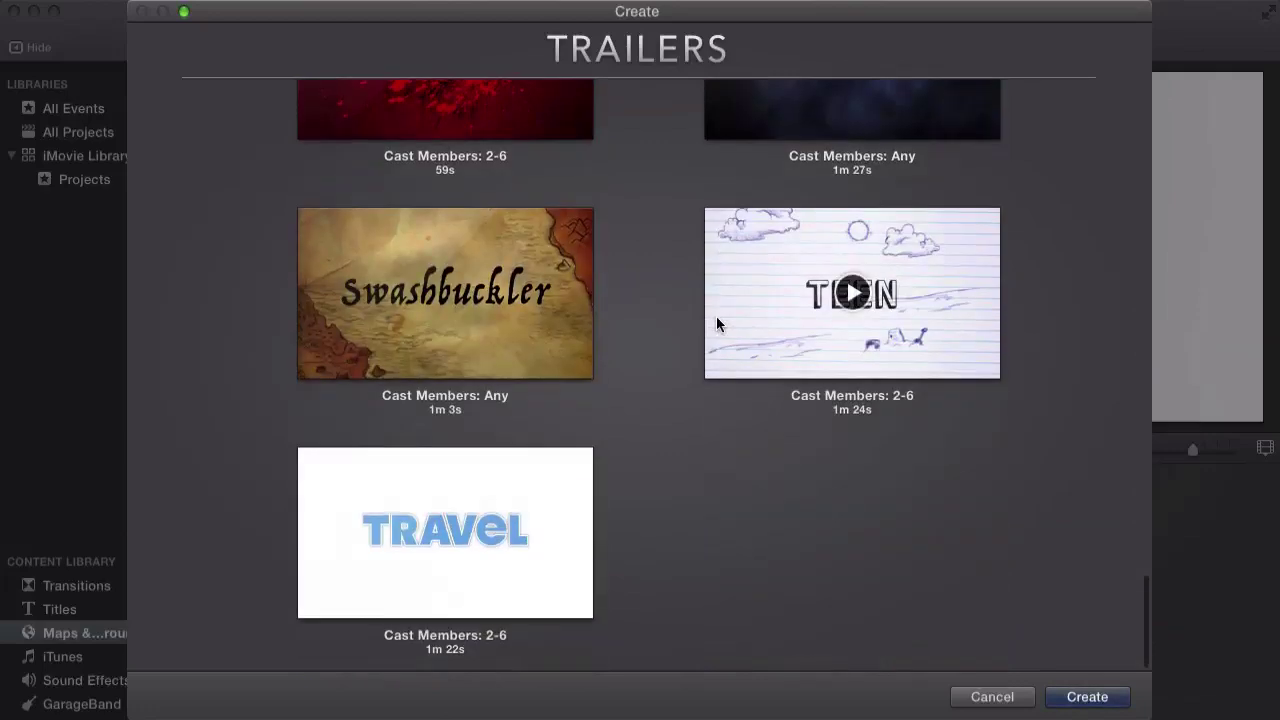
{"action": "scroll", "coordinate": [717, 320], "scroll_direction": "up", "scroll_amount": 8}
{"action": "scroll", "coordinate": [620, 314], "scroll_direction": "up", "scroll_amount": 10}
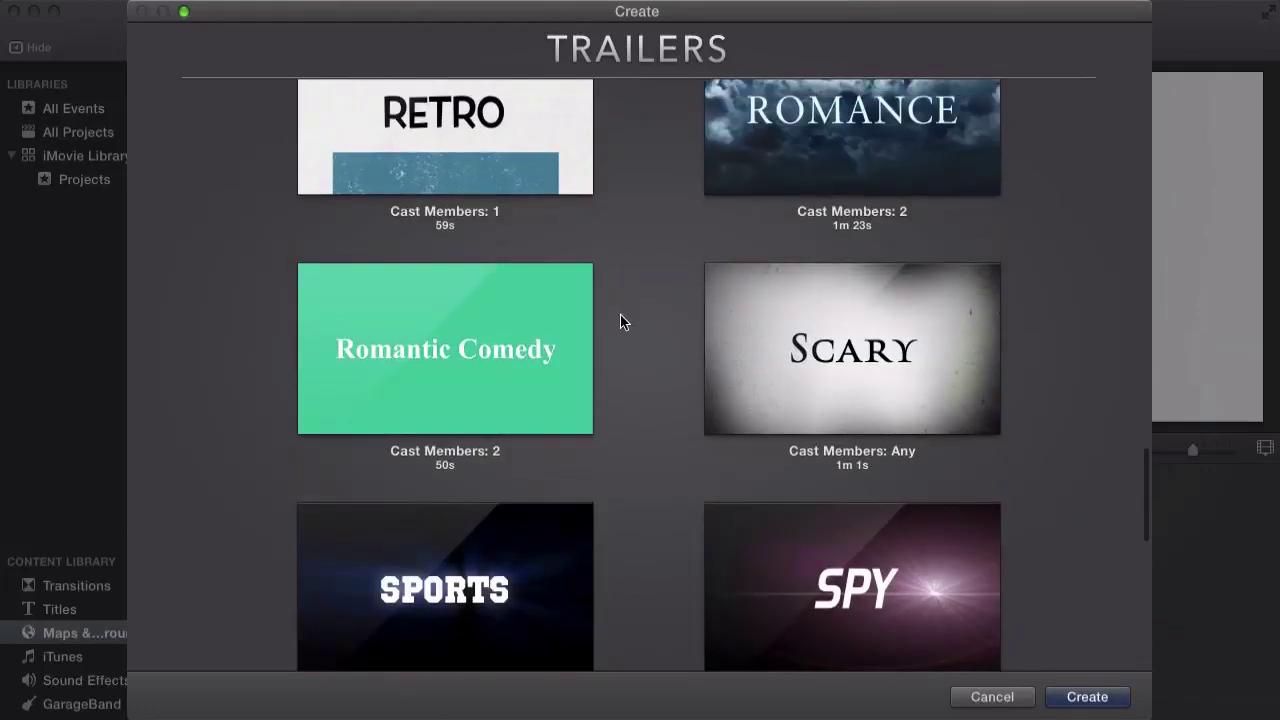
{"action": "scroll", "coordinate": [620, 321], "scroll_direction": "up", "scroll_amount": 13}
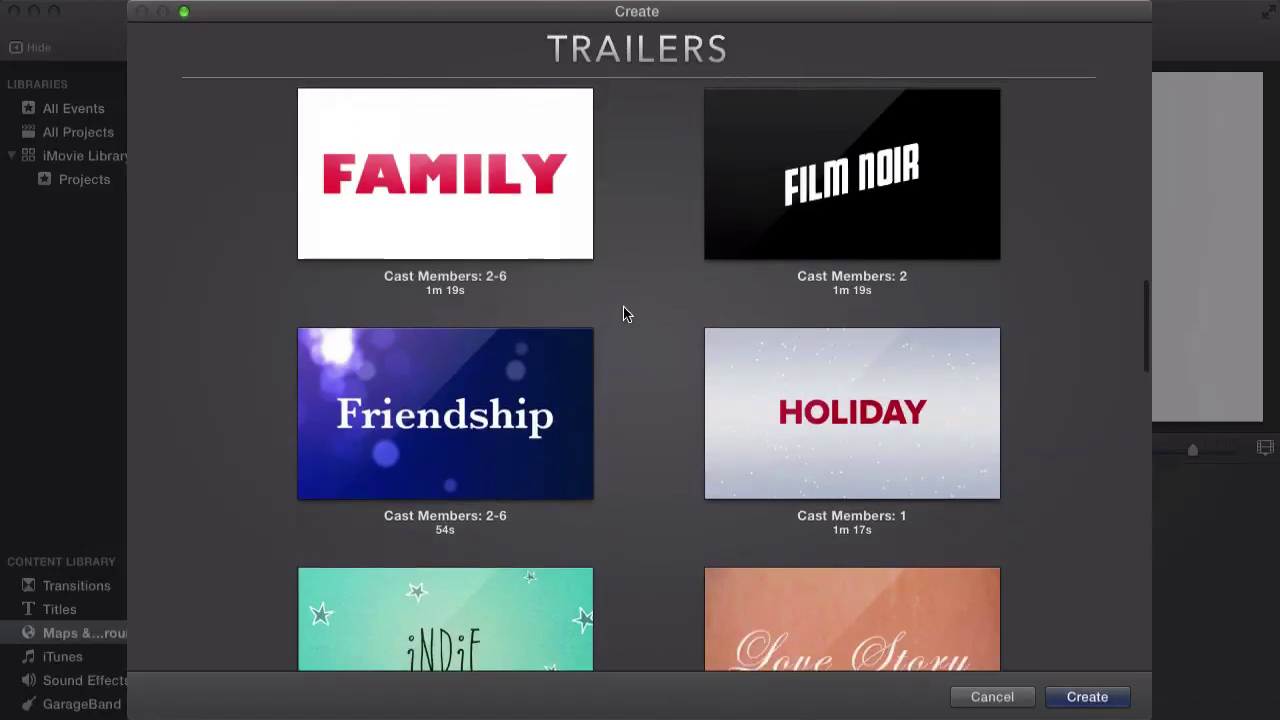
{"action": "scroll", "coordinate": [622, 312], "scroll_direction": "up", "scroll_amount": 5}
{"action": "left_click", "coordinate": [558, 360]}
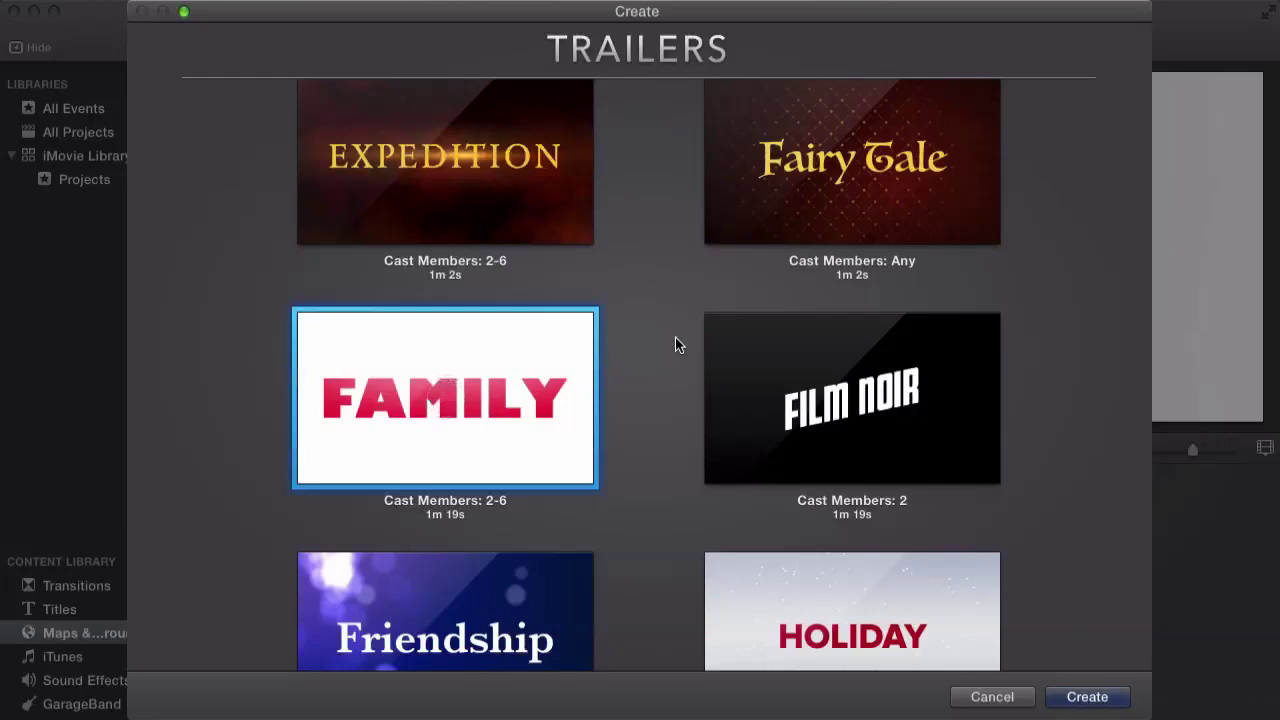
Select the Epic Drama template and play its preview twice
{"action": "scroll", "coordinate": [672, 338], "scroll_direction": "up", "scroll_amount": 5}
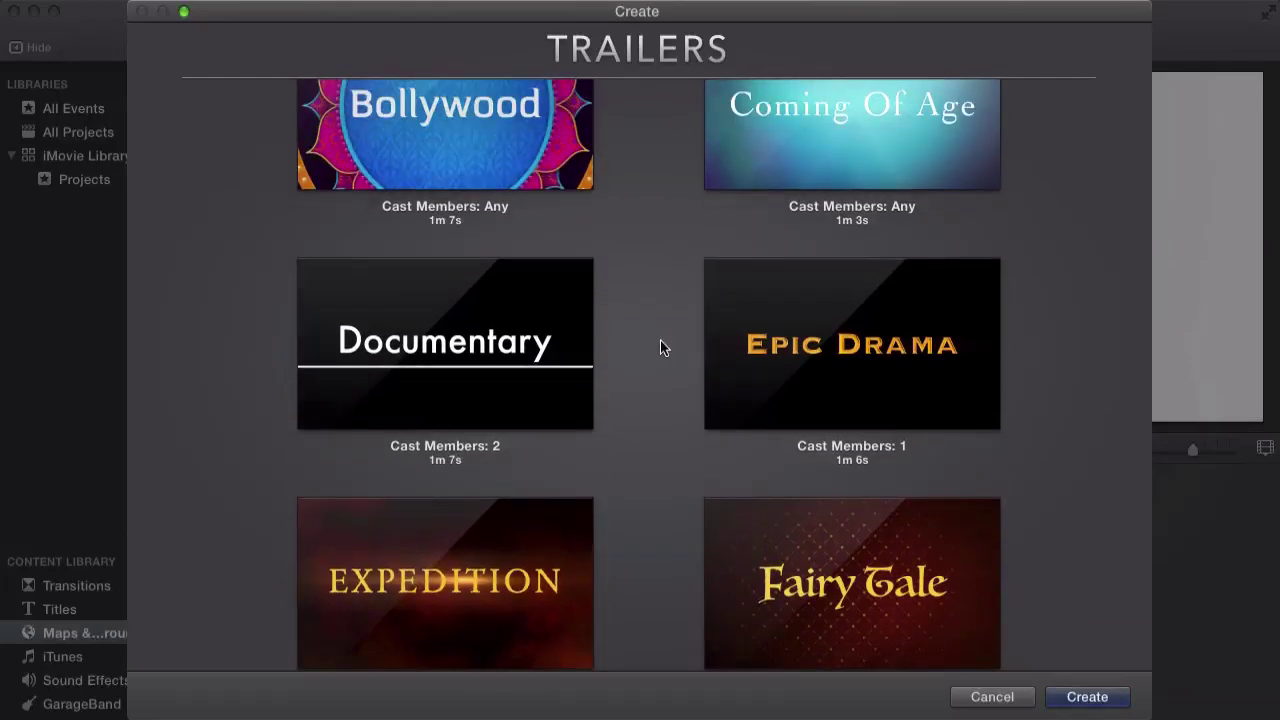
{"action": "scroll", "coordinate": [659, 347], "scroll_direction": "up", "scroll_amount": 2}
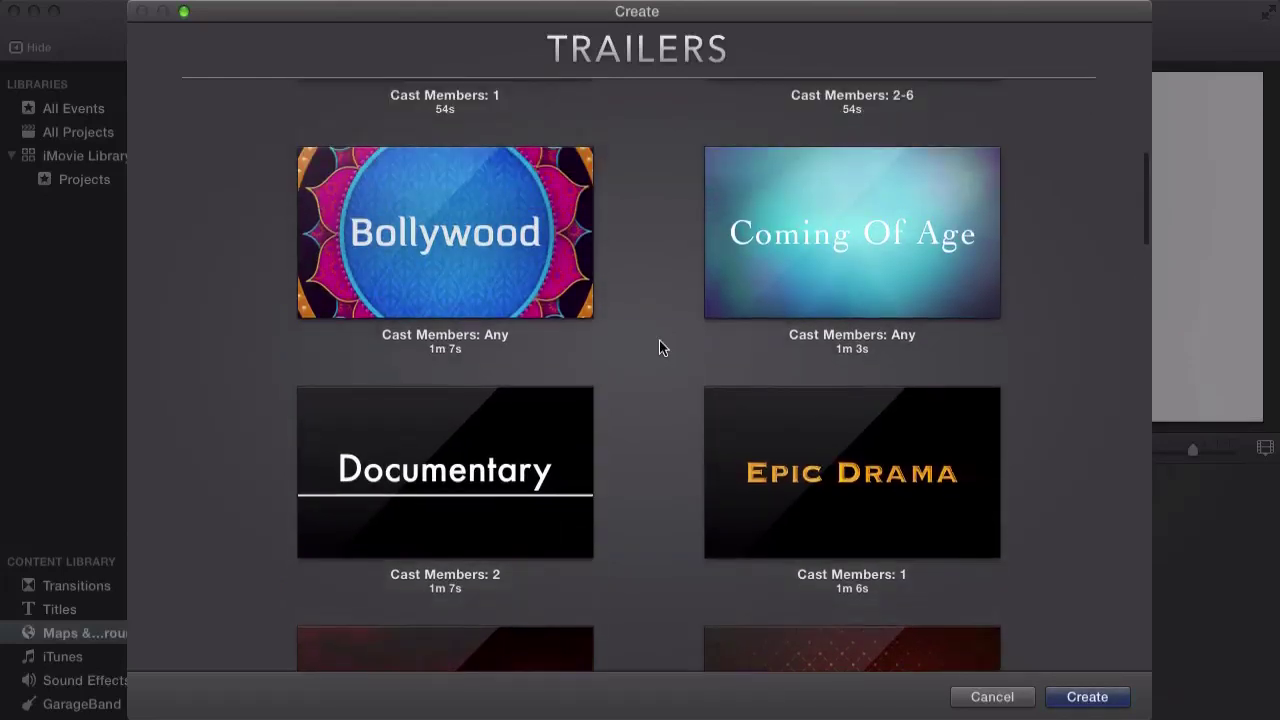
{"action": "left_click", "coordinate": [740, 460]}
{"action": "left_click", "coordinate": [849, 472]}
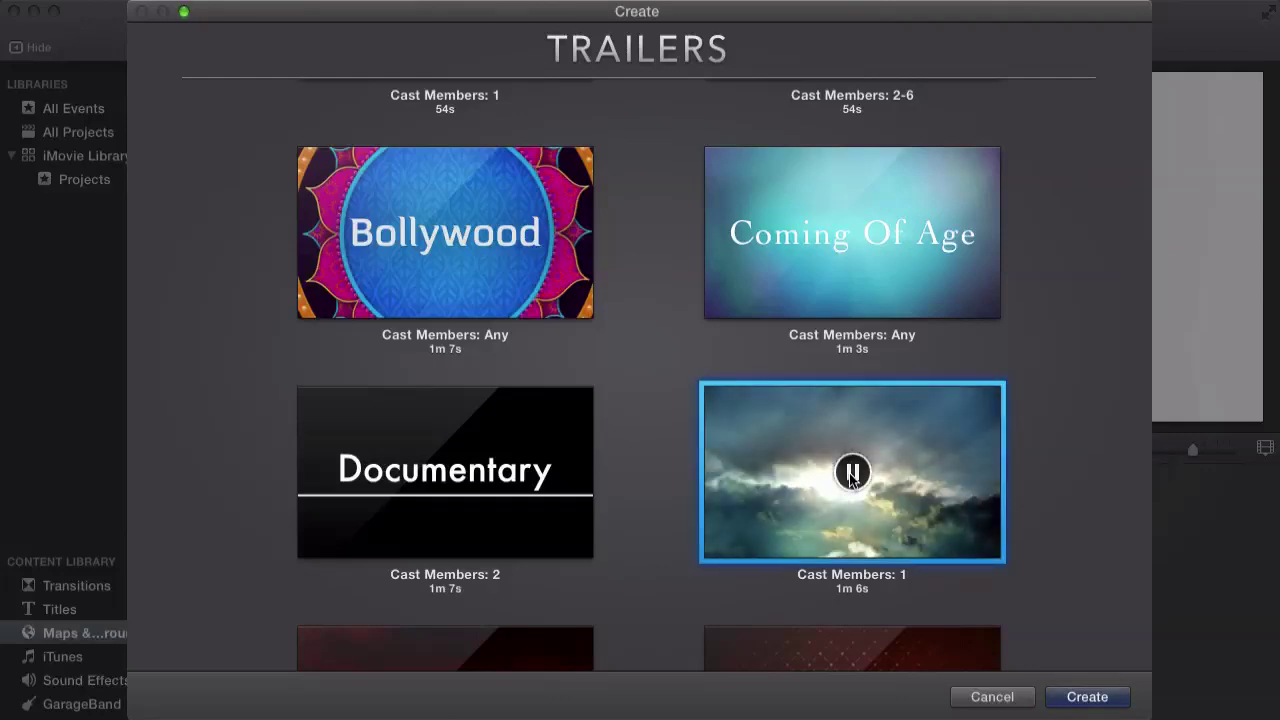
{"action": "left_click", "coordinate": [851, 474]}
{"action": "left_click", "coordinate": [851, 473]}
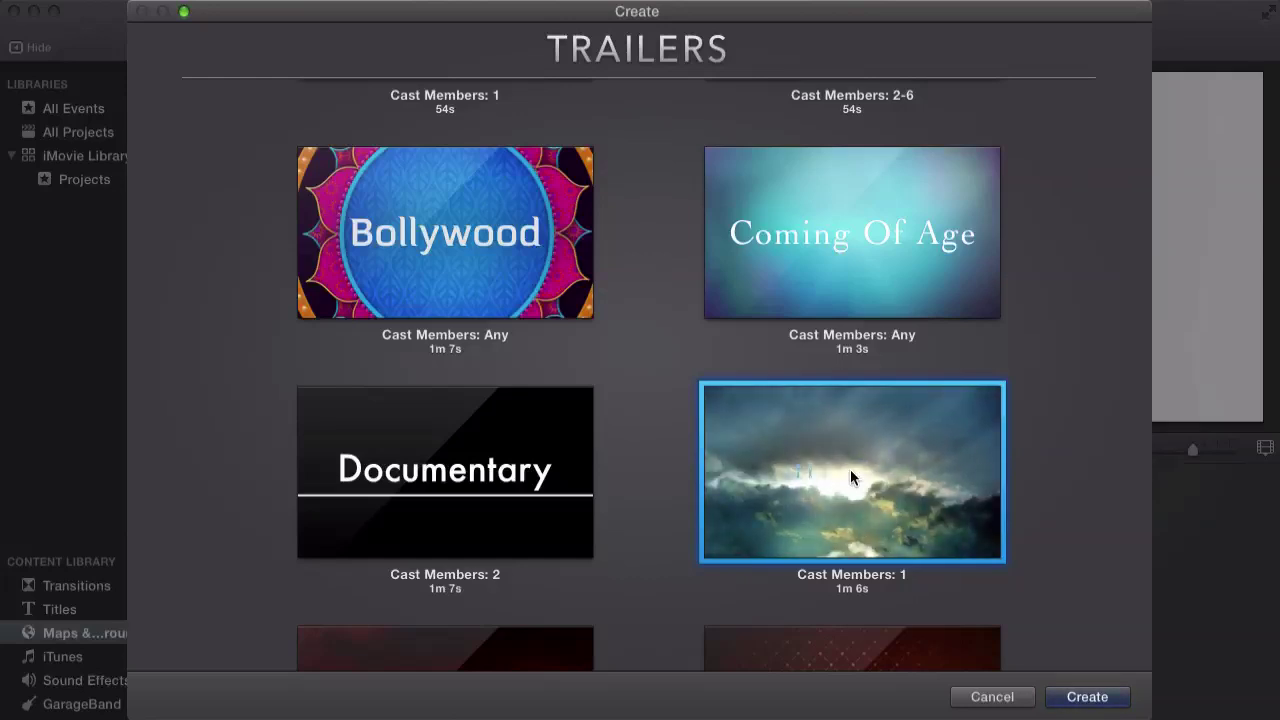
{"action": "left_click", "coordinate": [851, 473]}
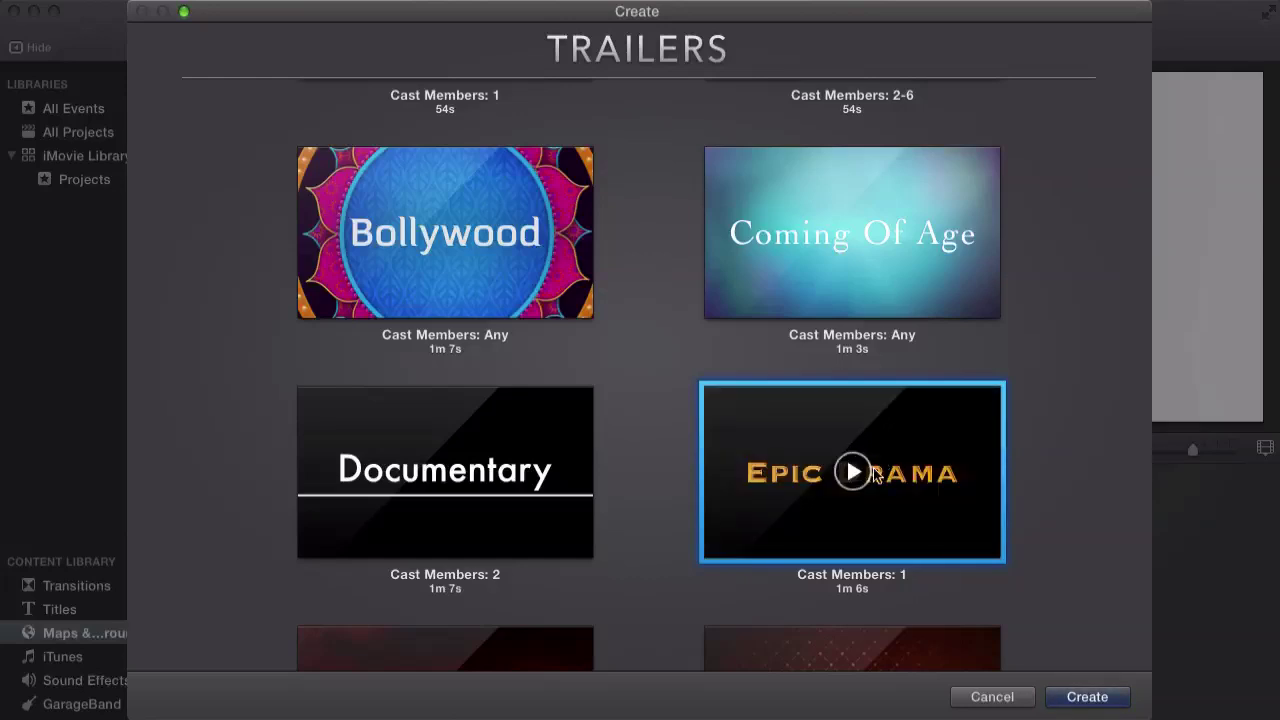
Scroll the template grid and select the Retro template
{"action": "scroll", "coordinate": [1077, 465], "scroll_direction": "down", "scroll_amount": 10}
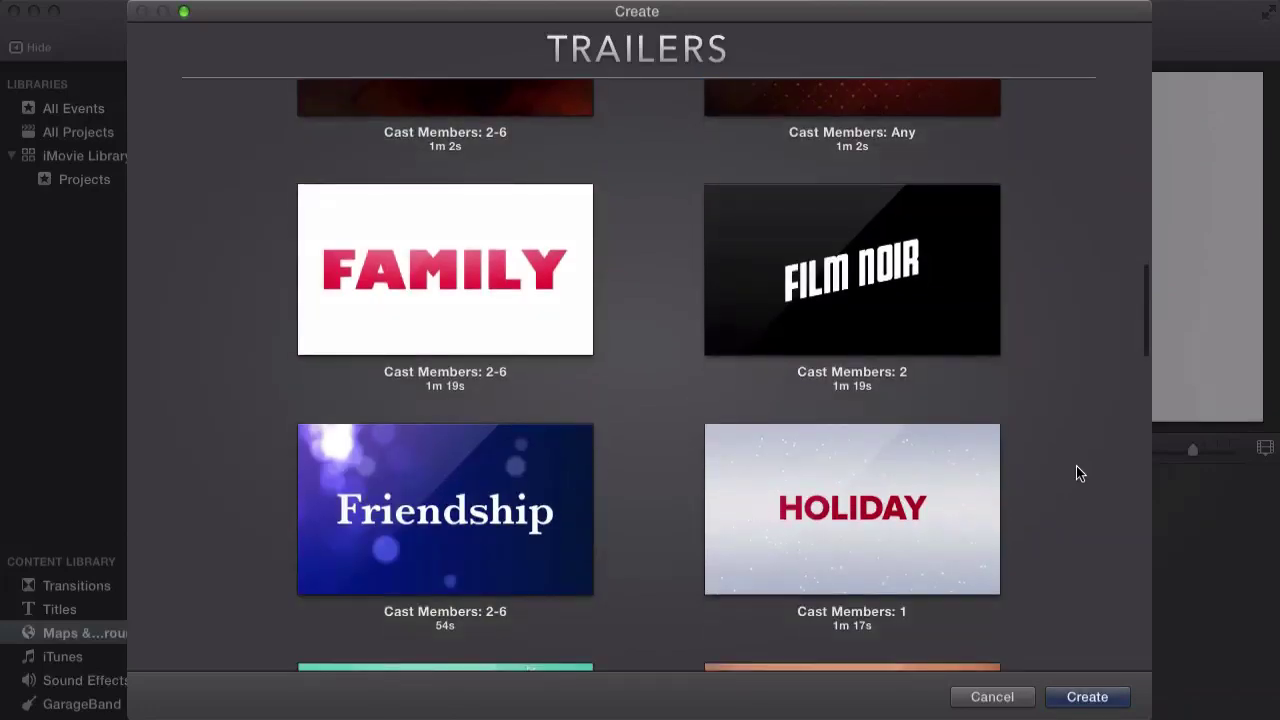
{"action": "scroll", "coordinate": [1077, 466], "scroll_direction": "down", "scroll_amount": 8}
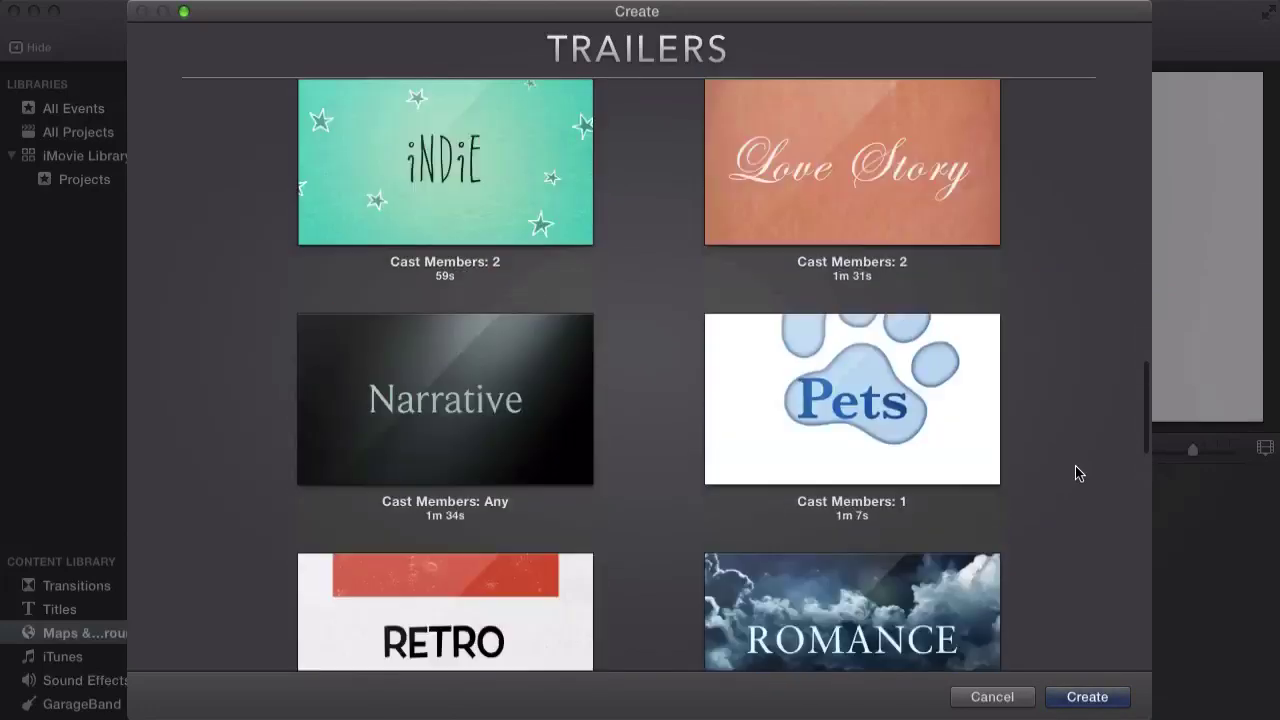
{"action": "scroll", "coordinate": [1075, 466], "scroll_direction": "down", "scroll_amount": 3}
{"action": "scroll", "coordinate": [1077, 473], "scroll_direction": "down", "scroll_amount": 10}
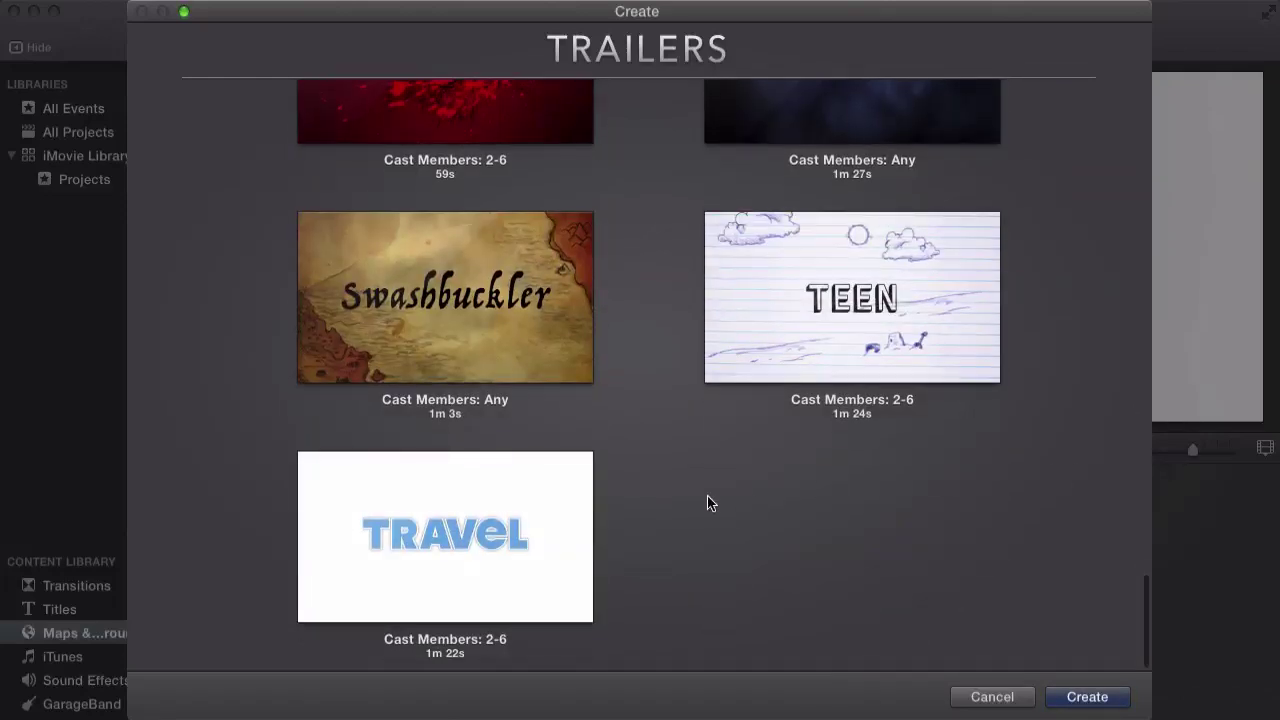
{"action": "scroll", "coordinate": [737, 500], "scroll_direction": "up", "scroll_amount": 6}
{"action": "scroll", "coordinate": [612, 496], "scroll_direction": "up", "scroll_amount": 5}
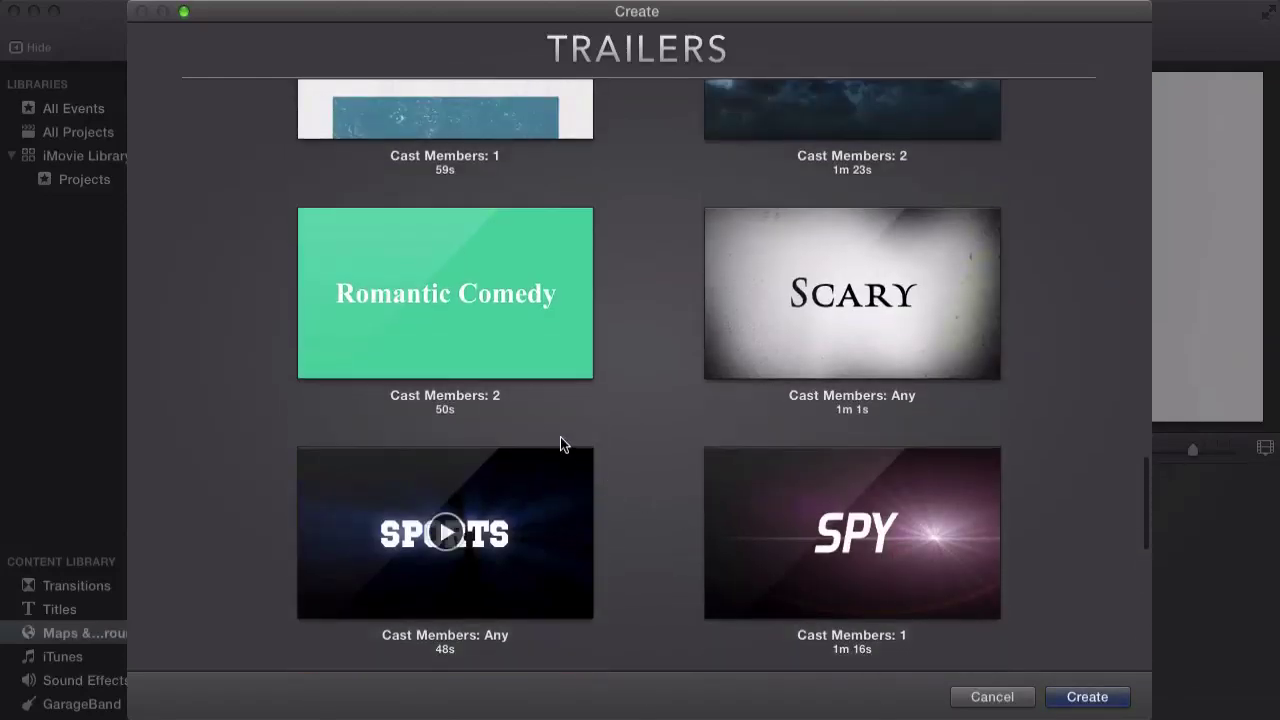
{"action": "left_click", "coordinate": [463, 360]}
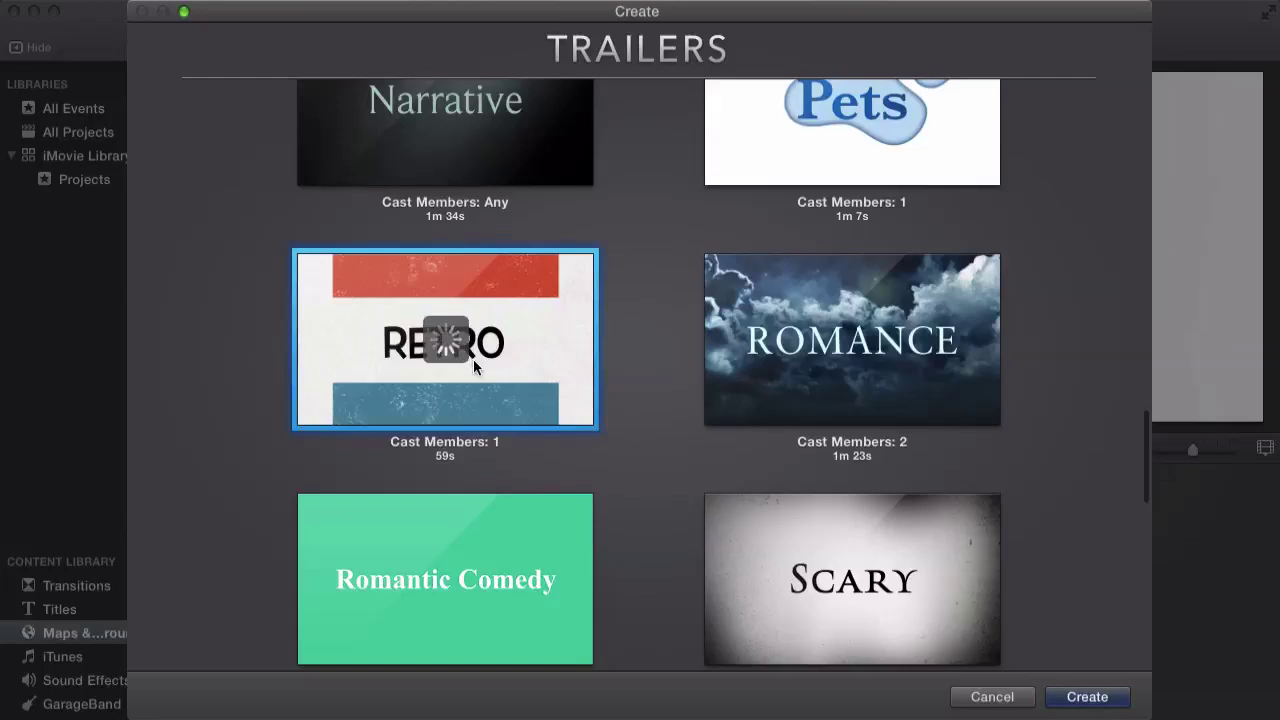
Begin a Retro trailer, dismiss the first naming prompt, then create it to reach the name sheet
{"action": "scroll", "coordinate": [450, 400], "scroll_direction": "up", "scroll_amount": 2}
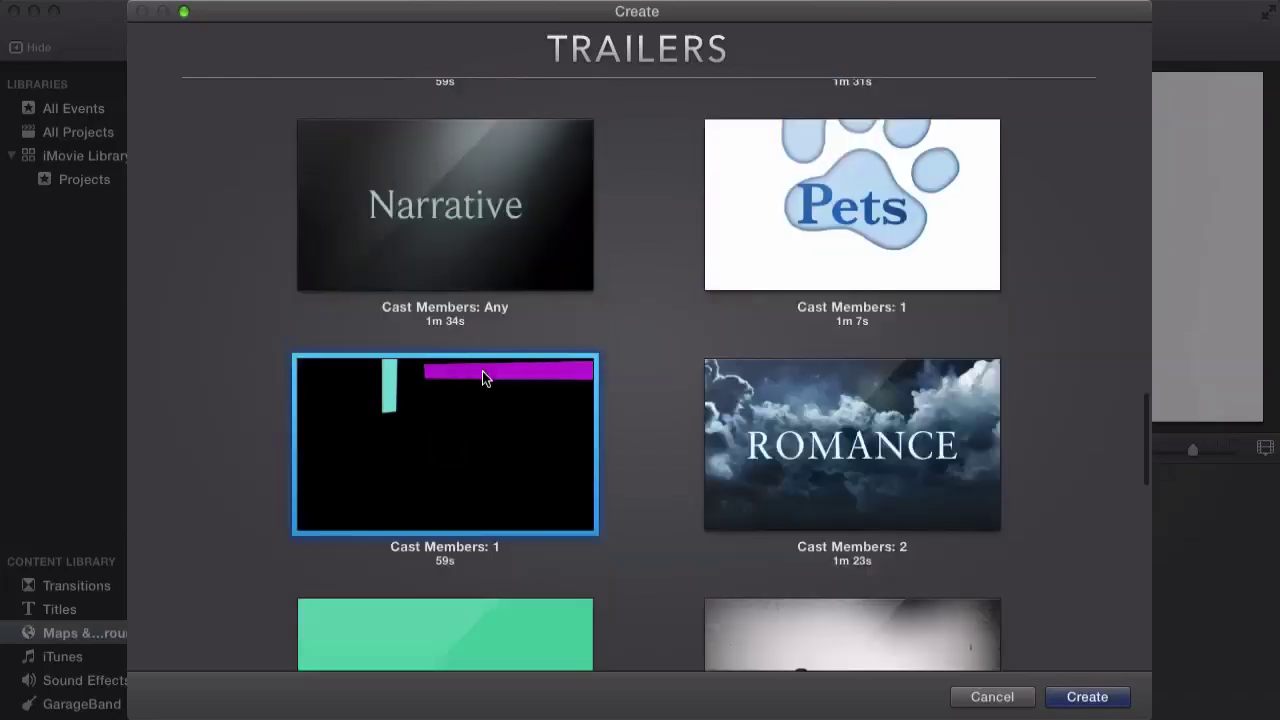
{"action": "double_click", "coordinate": [437, 430]}
{"action": "left_click", "coordinate": [706, 130]}
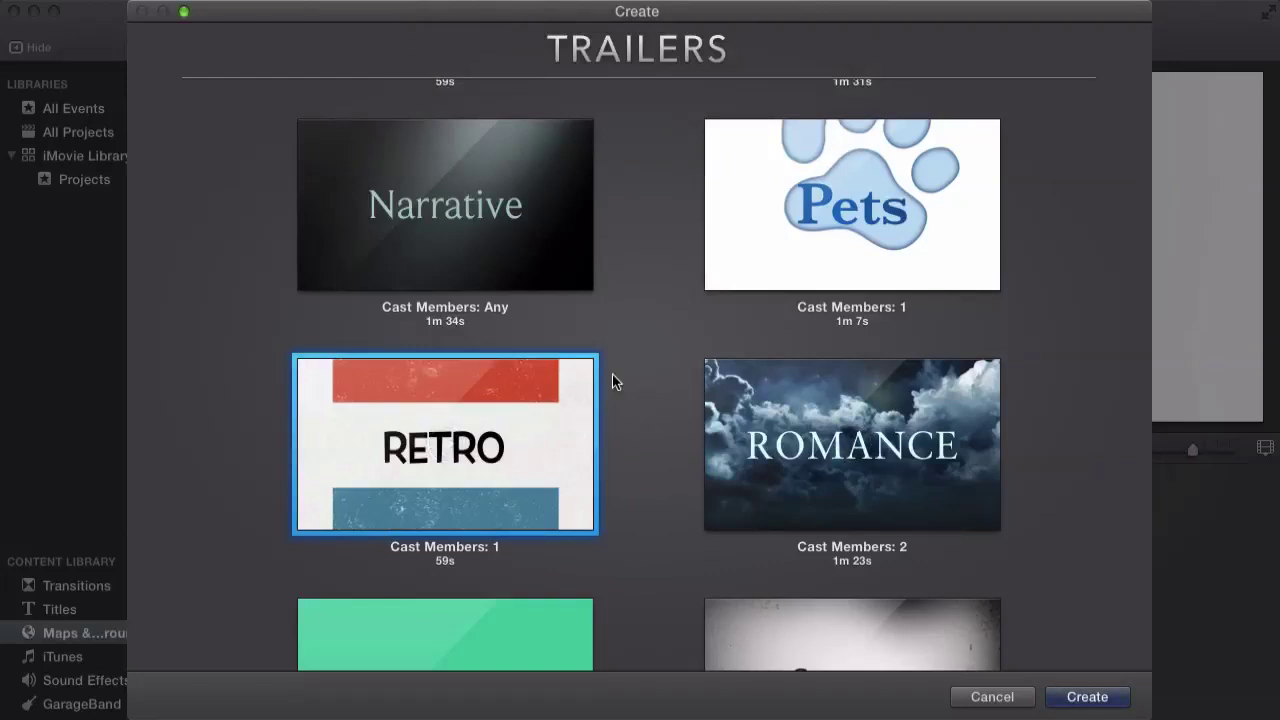
{"action": "mouse_move", "coordinate": [463, 378]}
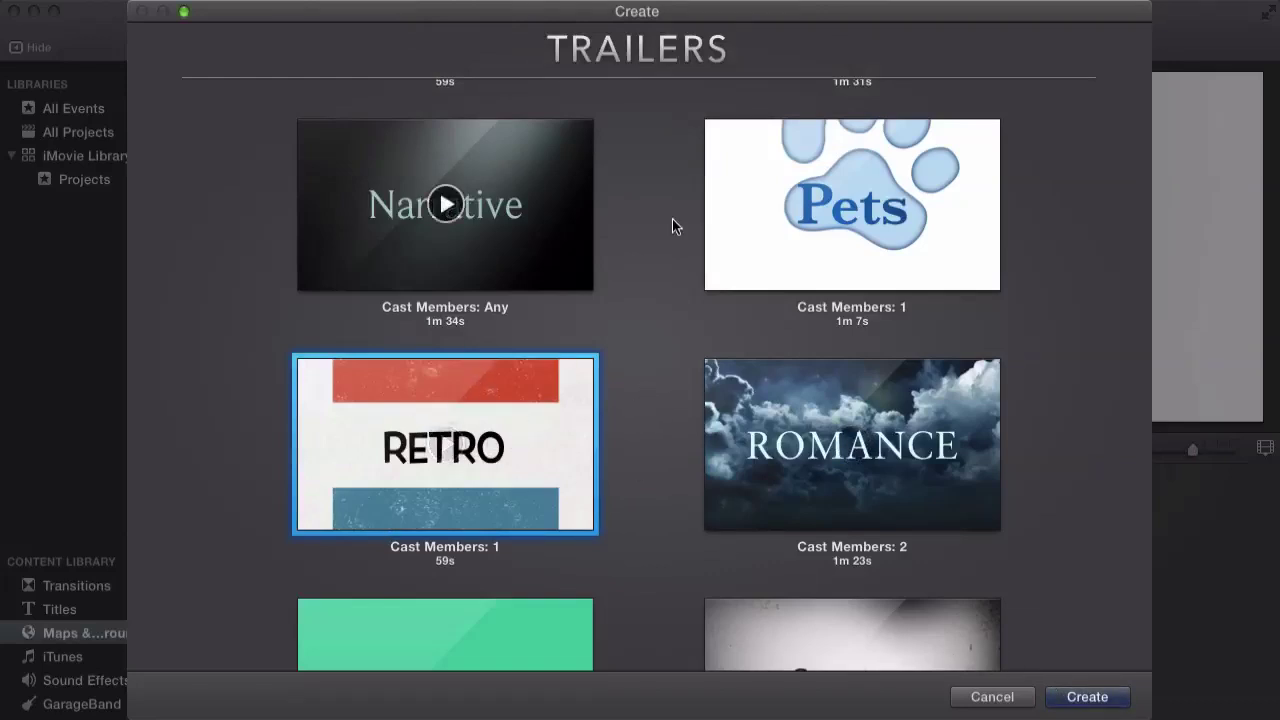
{"action": "left_click", "coordinate": [1090, 697]}
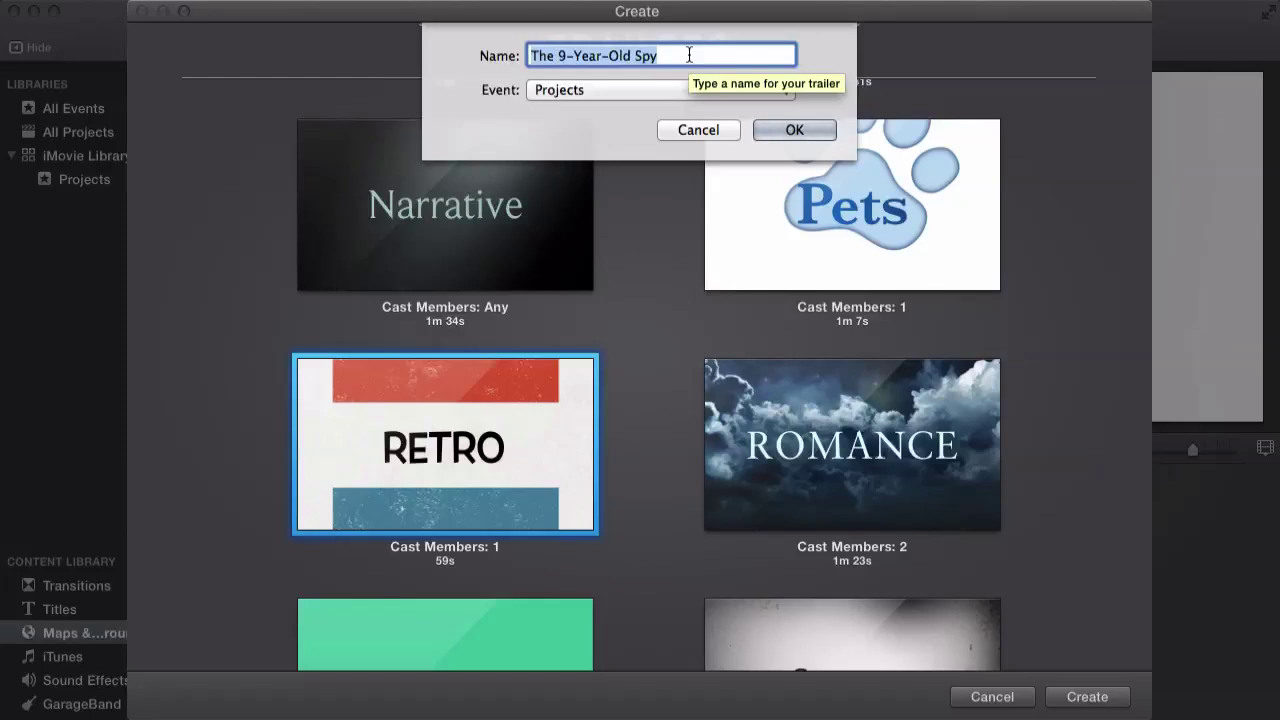
Name the trailer 'Trailer Test', keep the Projects event, and confirm
{"action": "type", "text": "Trailer Text"}
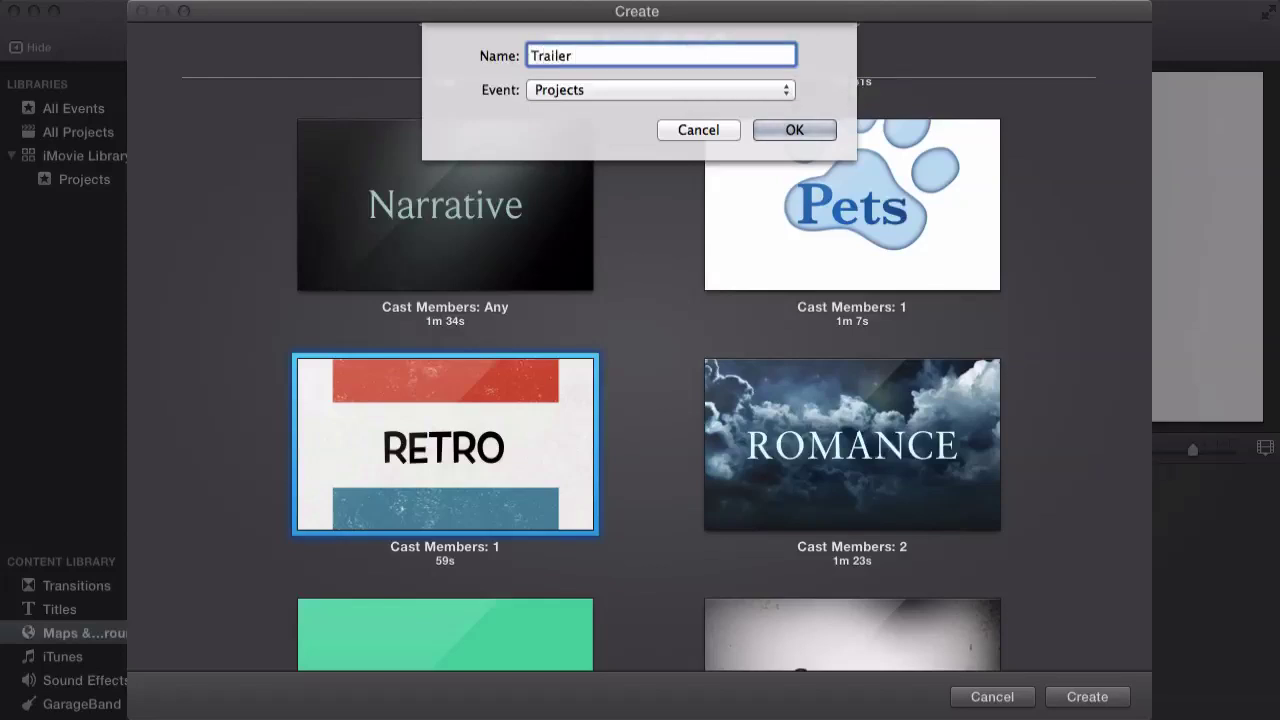
{"action": "key", "text": "BackSpace"}
{"action": "key", "text": "BackSpace"}
{"action": "type", "text": "st"}
{"action": "left_click", "coordinate": [539, 89]}
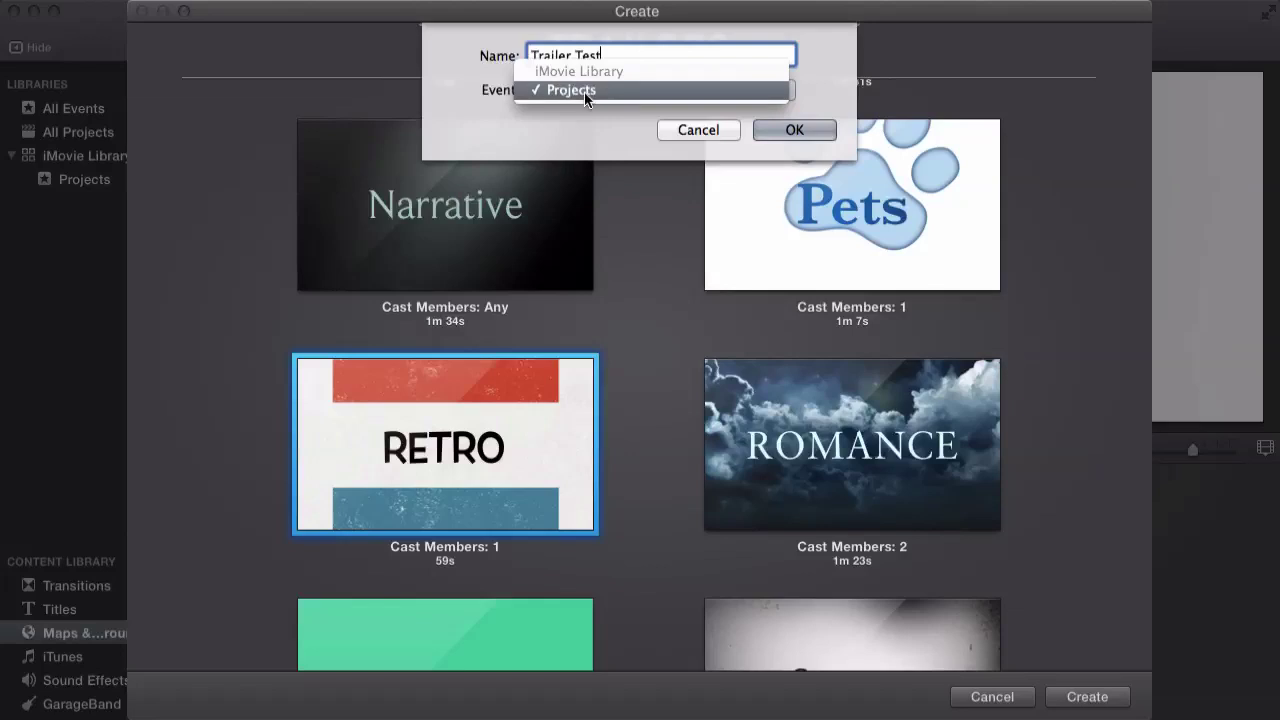
{"action": "left_click", "coordinate": [567, 85]}
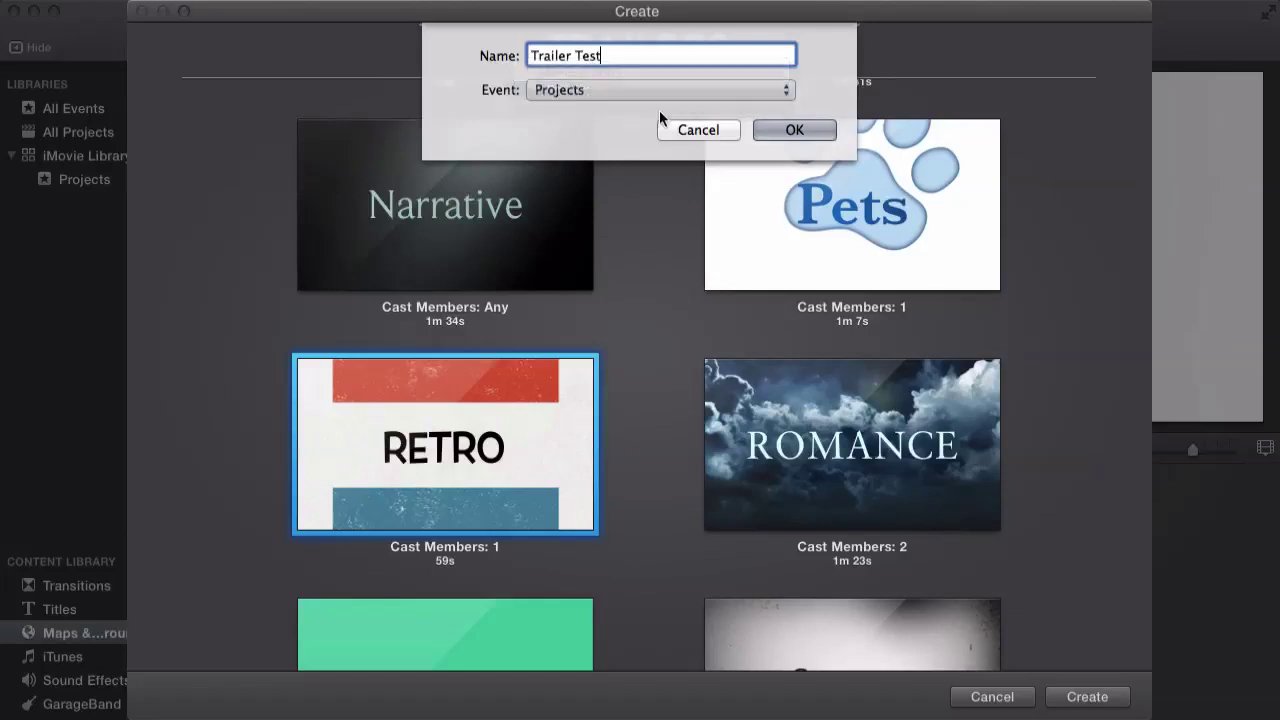
{"action": "left_click", "coordinate": [799, 129]}
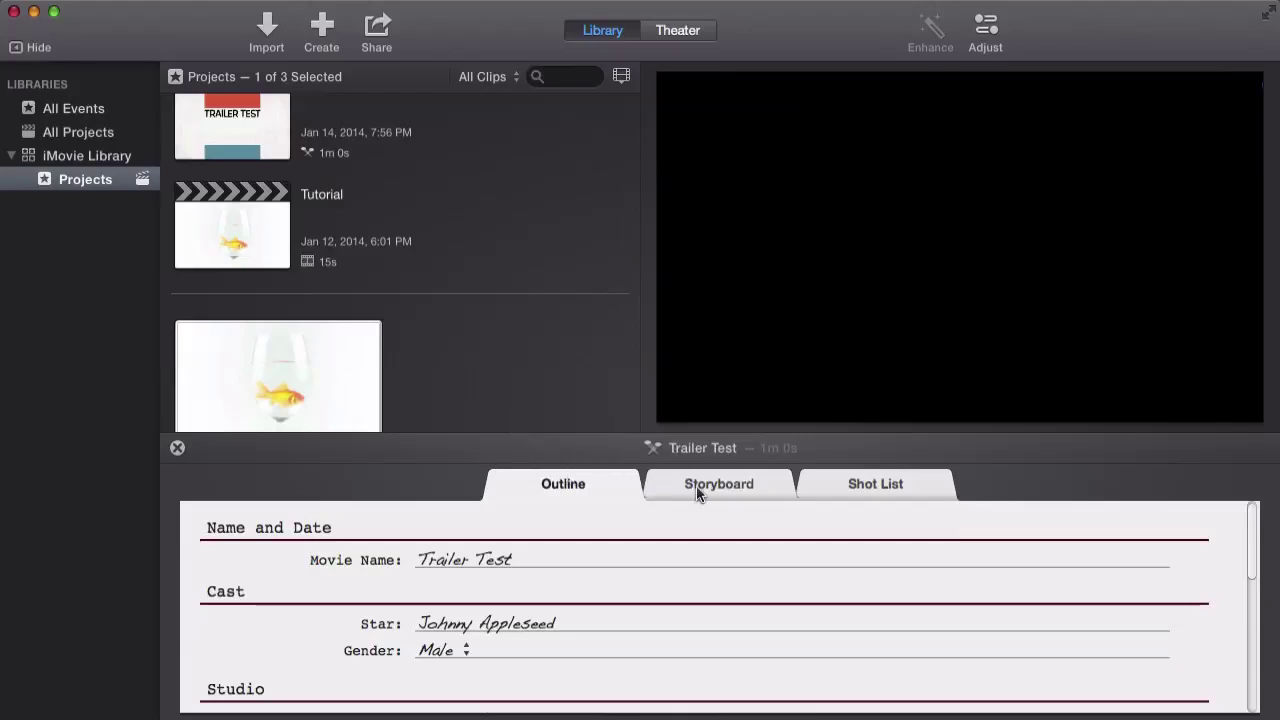
Look over the Storyboard and Shot List, then return to the Outline's name, cast and studio details
{"action": "left_click", "coordinate": [763, 483]}
{"action": "left_click", "coordinate": [879, 483]}
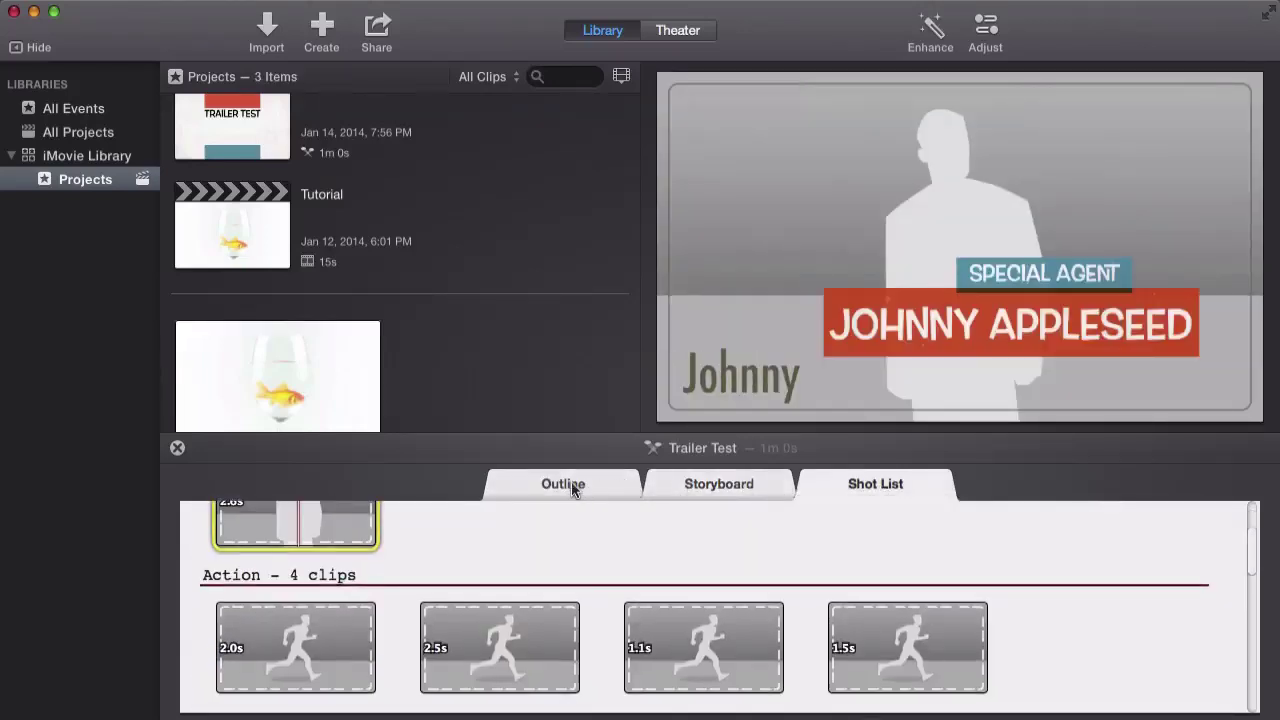
{"action": "left_click", "coordinate": [573, 487]}
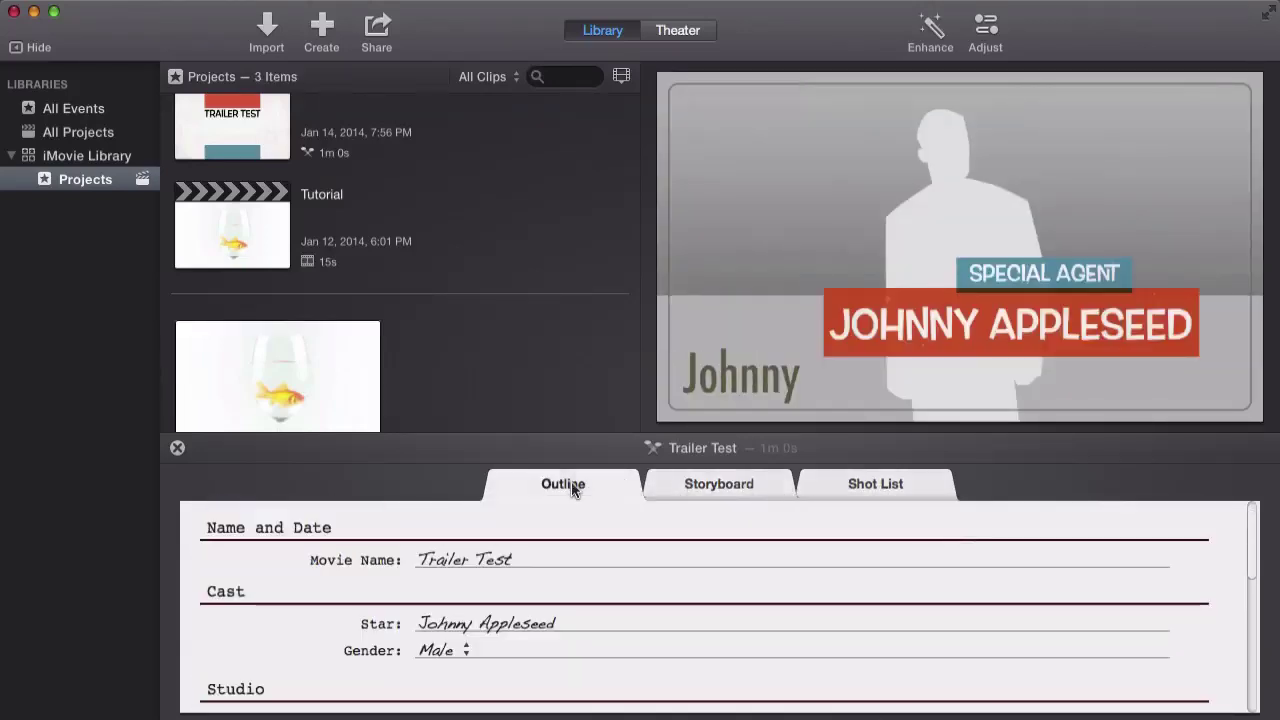
{"action": "scroll", "coordinate": [557, 279], "scroll_direction": "down", "scroll_amount": 3}
{"action": "scroll", "coordinate": [557, 279], "scroll_direction": "up", "scroll_amount": 3}
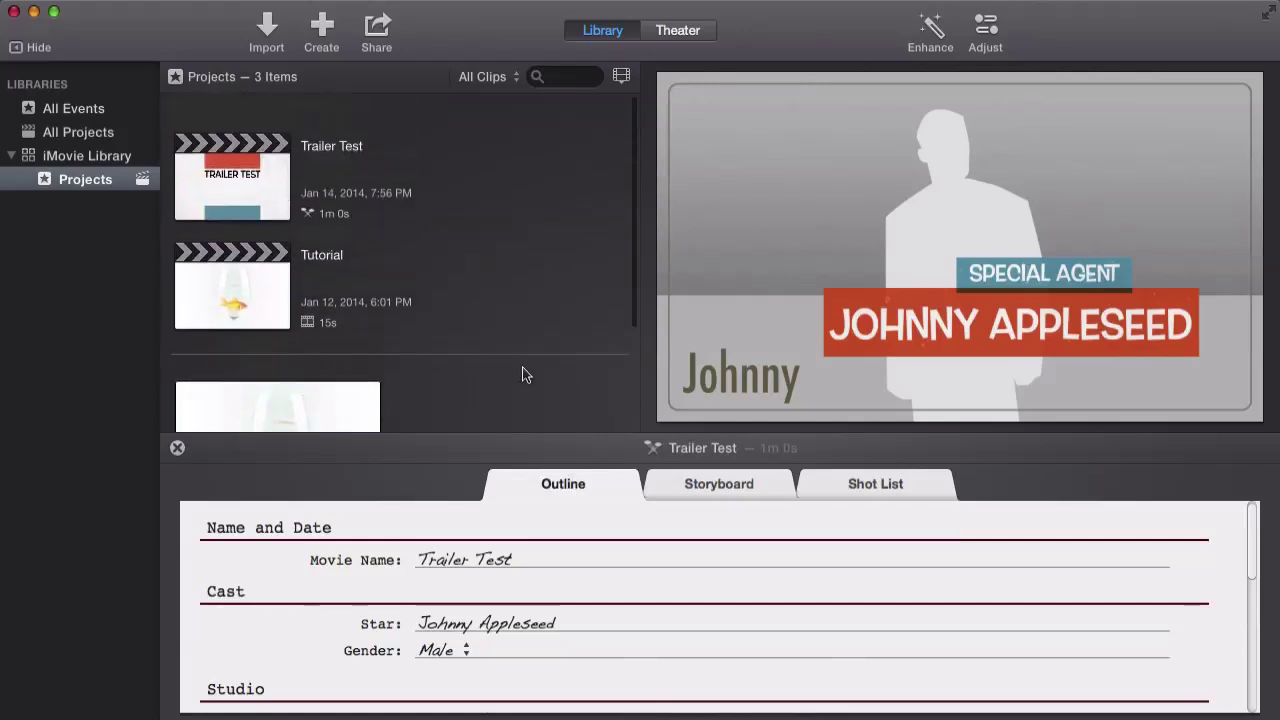
{"action": "scroll", "coordinate": [557, 620], "scroll_direction": "down", "scroll_amount": 3}
{"action": "scroll", "coordinate": [557, 622], "scroll_direction": "up", "scroll_amount": 4}
{"action": "scroll", "coordinate": [558, 626], "scroll_direction": "down", "scroll_amount": 1}
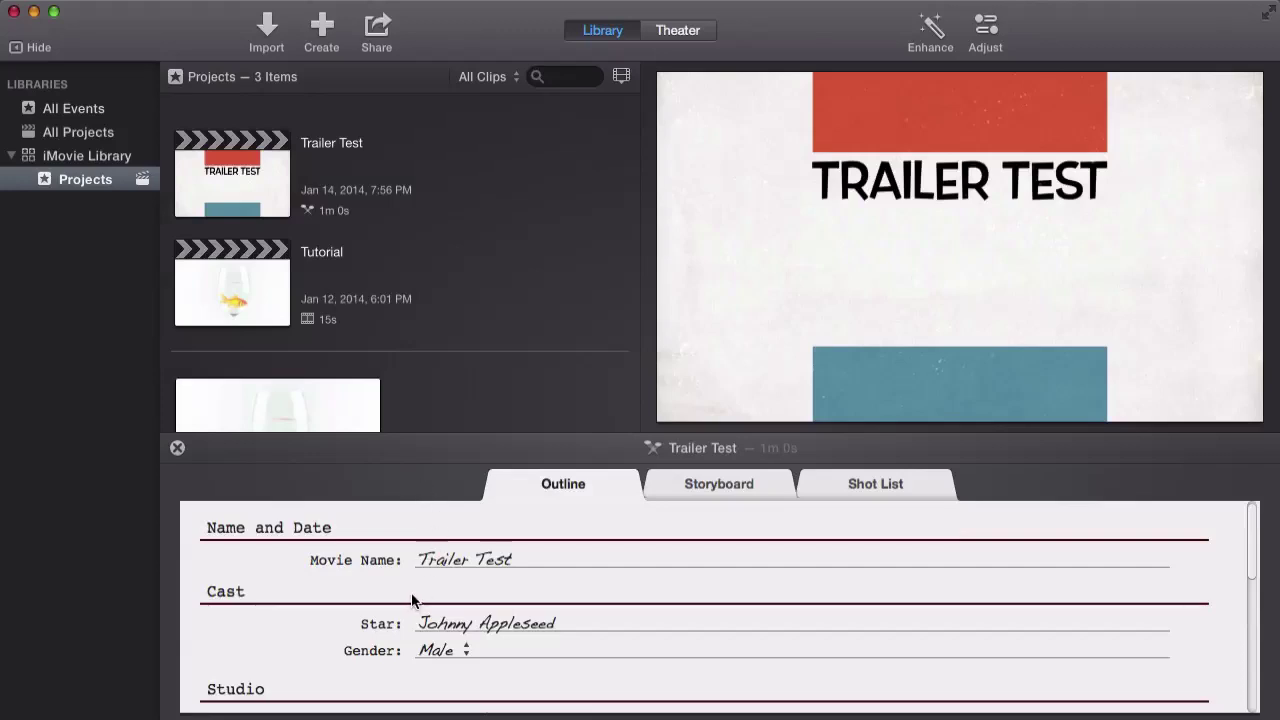
Replace the movie name 'Trailer Test' with 'video' on the first line
{"action": "left_click", "coordinate": [502, 556]}
{"action": "key", "text": "BackSpace"}
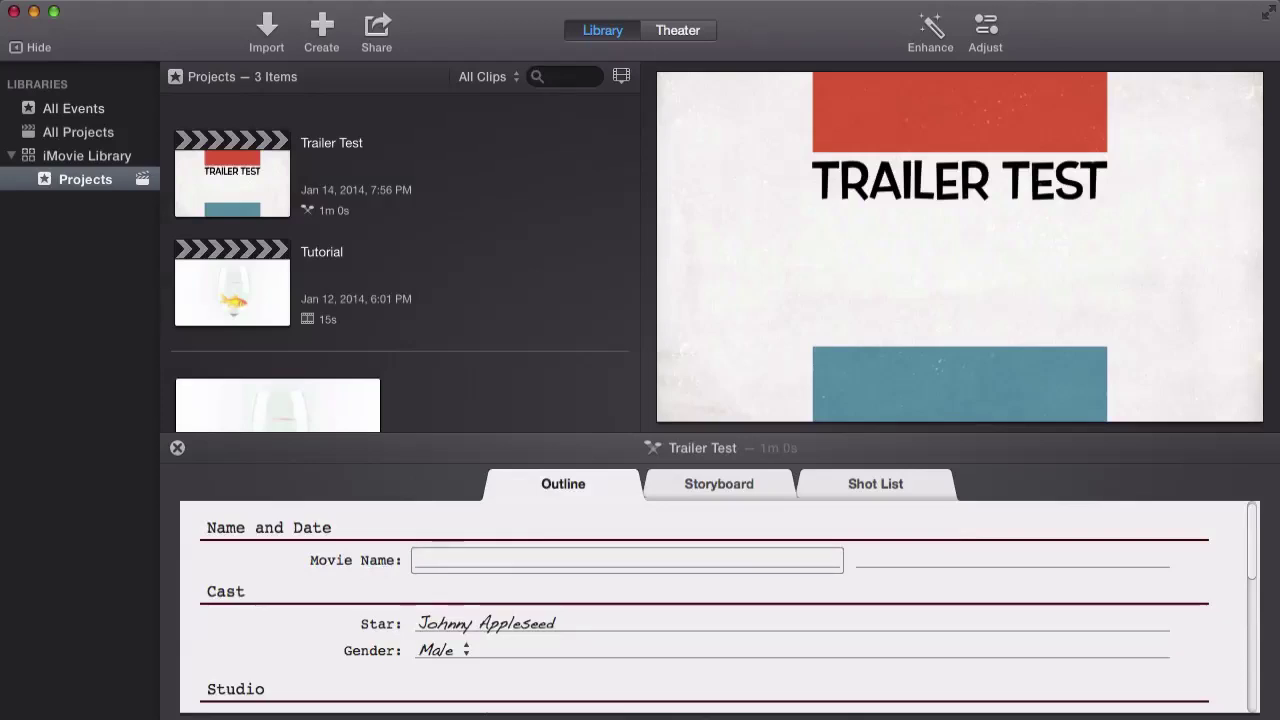
{"action": "type", "text": "vd"}
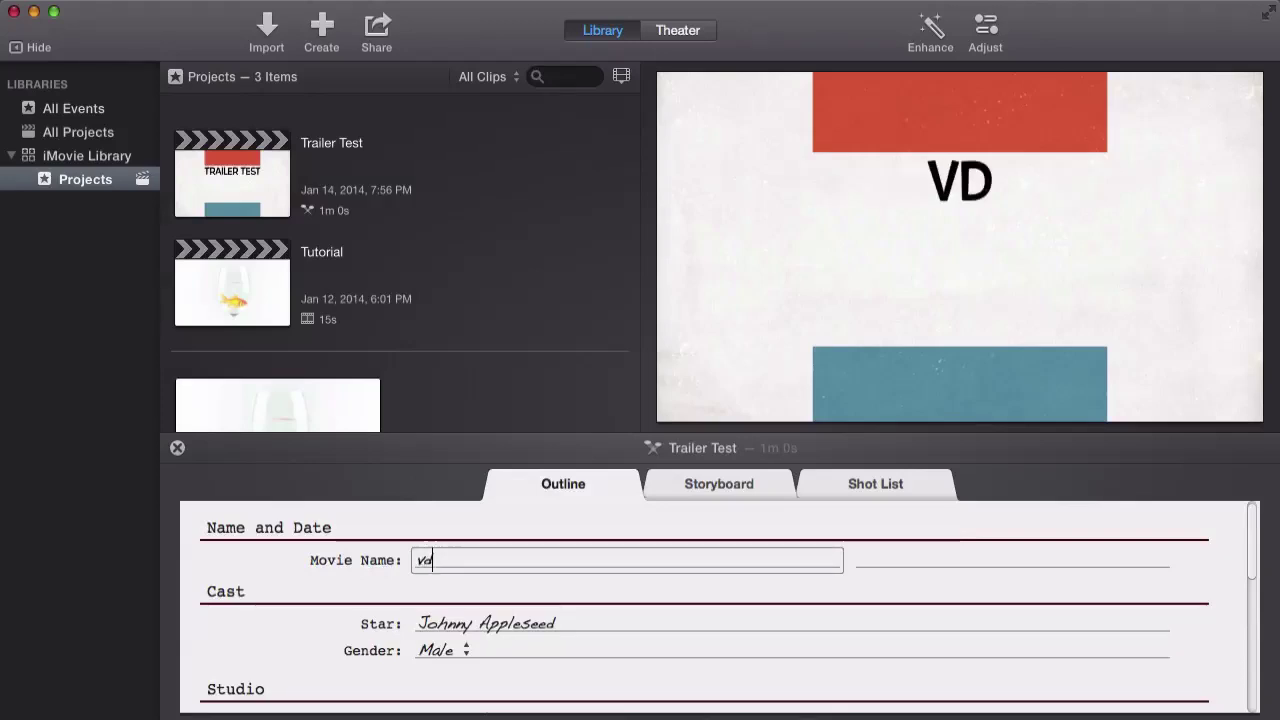
{"action": "key", "text": "BackSpace"}
{"action": "key", "text": "BackSpace"}
{"action": "type", "text": "video"}
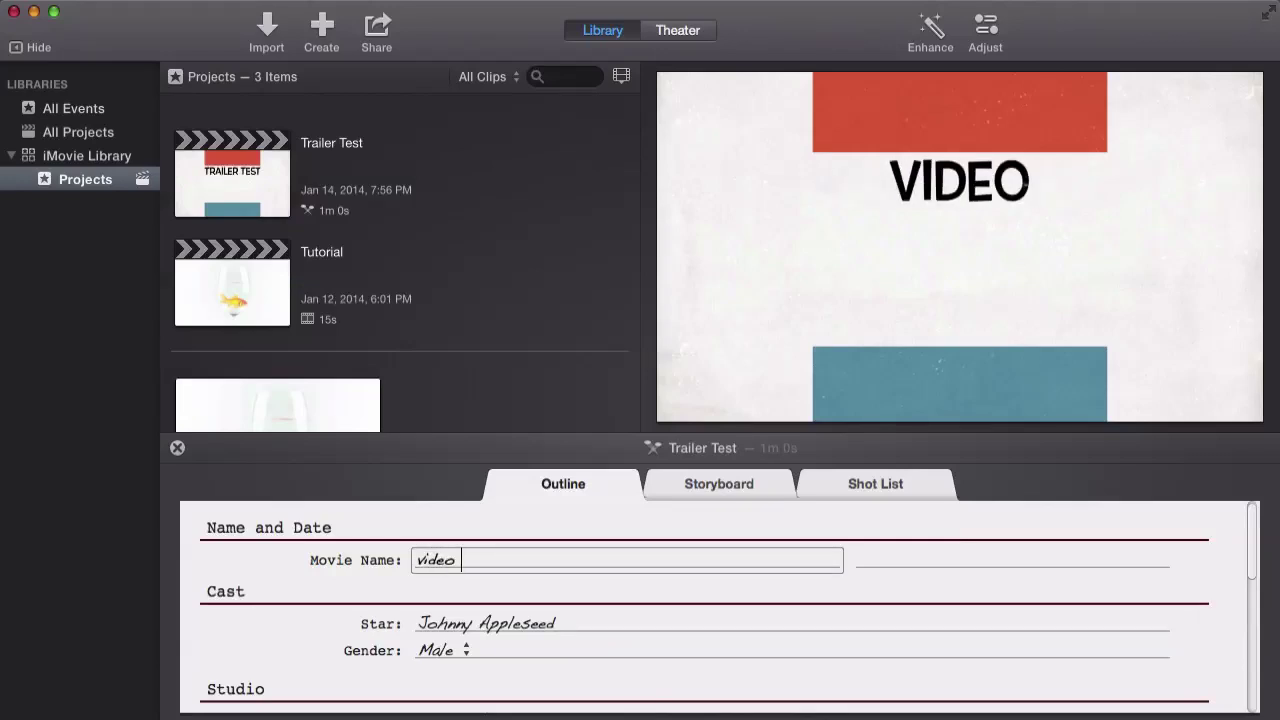
{"action": "type", "text": " test"}
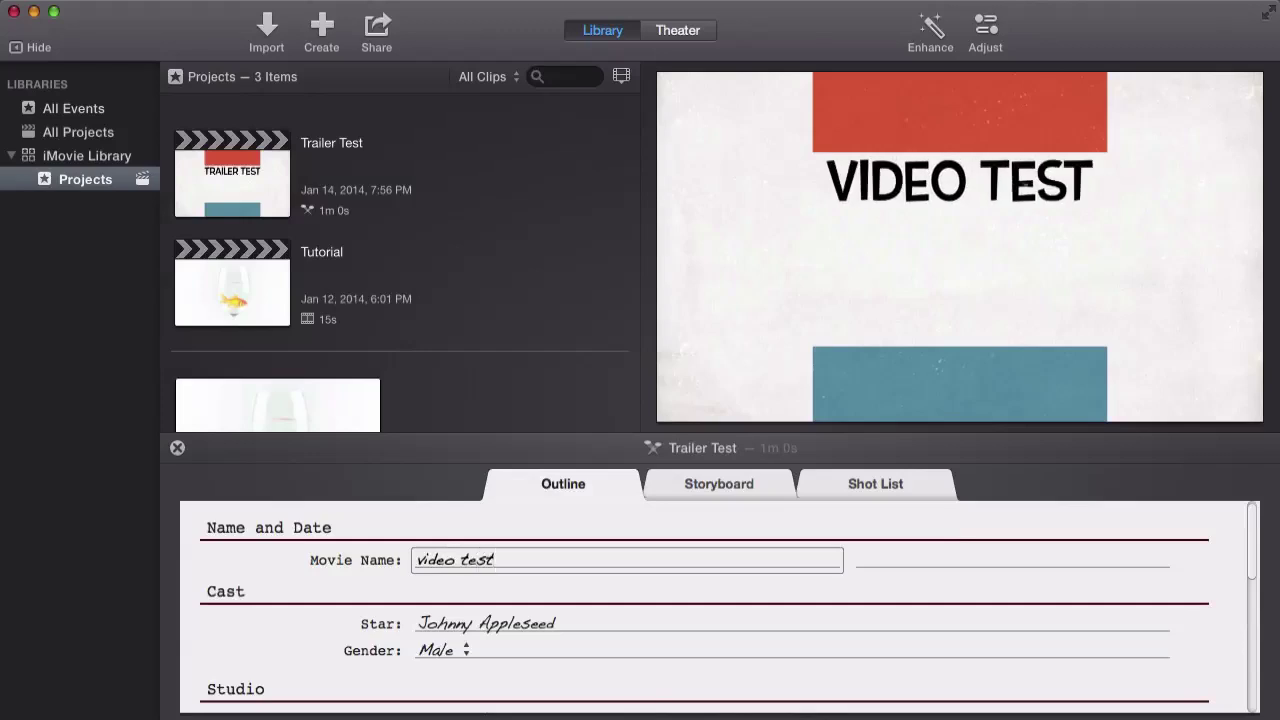
{"action": "key", "text": "BackSpace"}
{"action": "key", "text": "BackSpace"}
{"action": "key", "text": "BackSpace"}
{"action": "key", "text": "BackSpace"}
{"action": "key", "text": "BackSpace"}
{"action": "key", "text": "Return"}
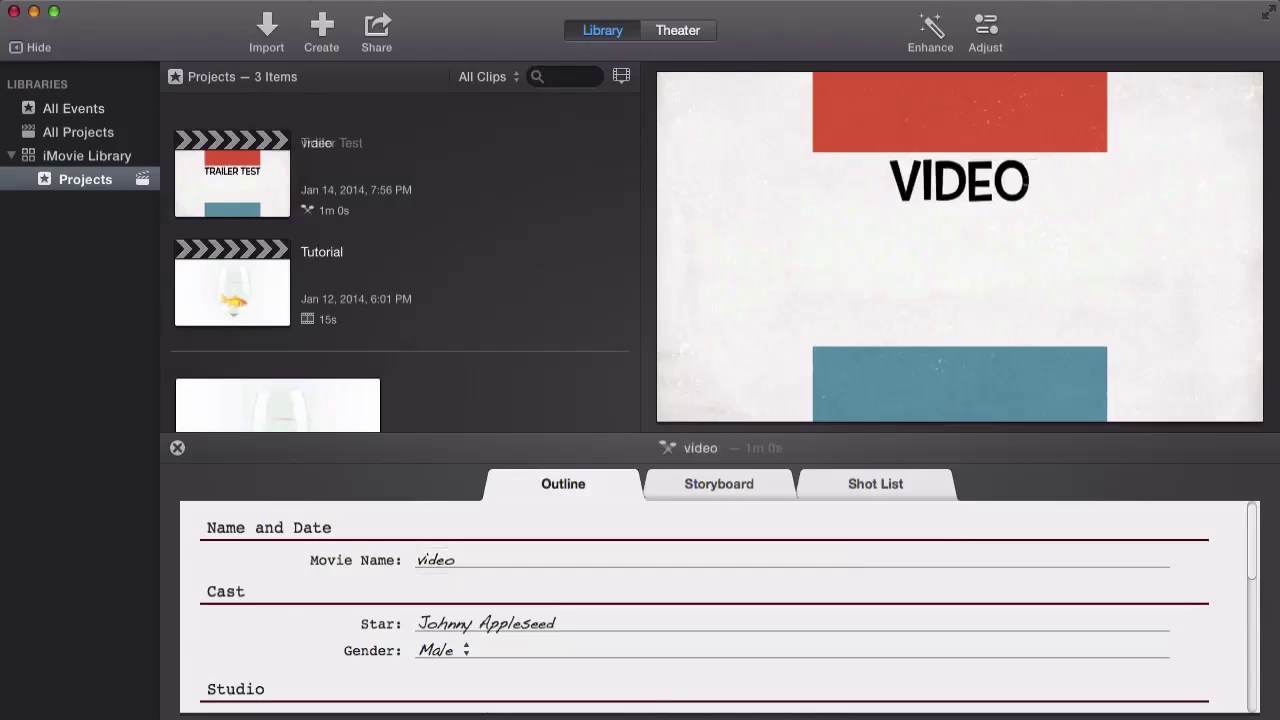
Add a second title line reading 'test'
{"action": "key", "text": "Tab"}
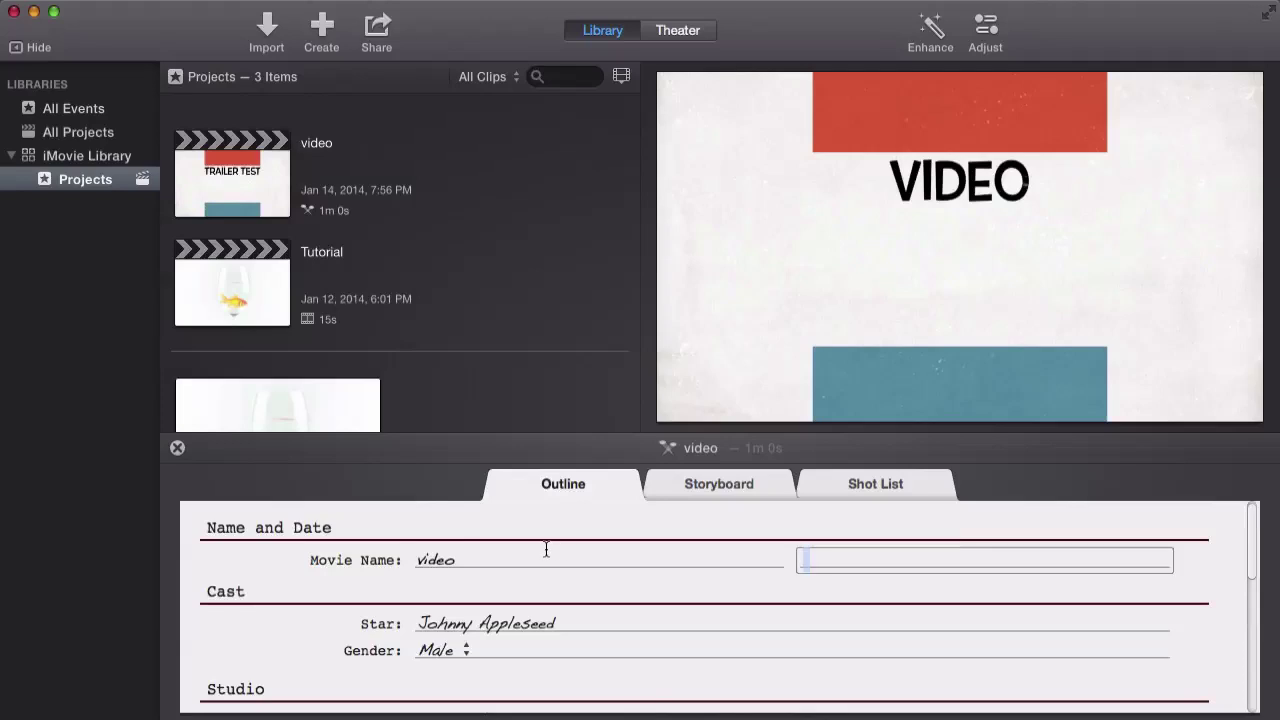
{"action": "left_click", "coordinate": [490, 558]}
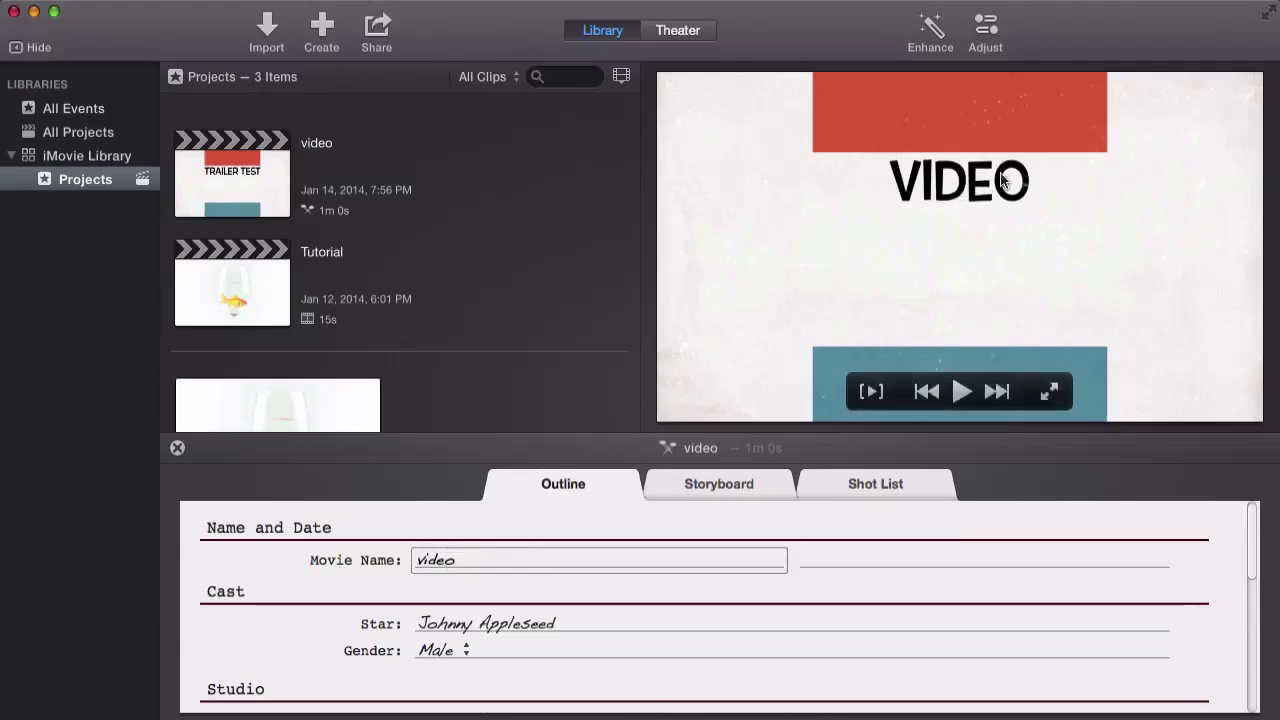
{"action": "left_click", "coordinate": [844, 557]}
{"action": "type", "text": "tse"}
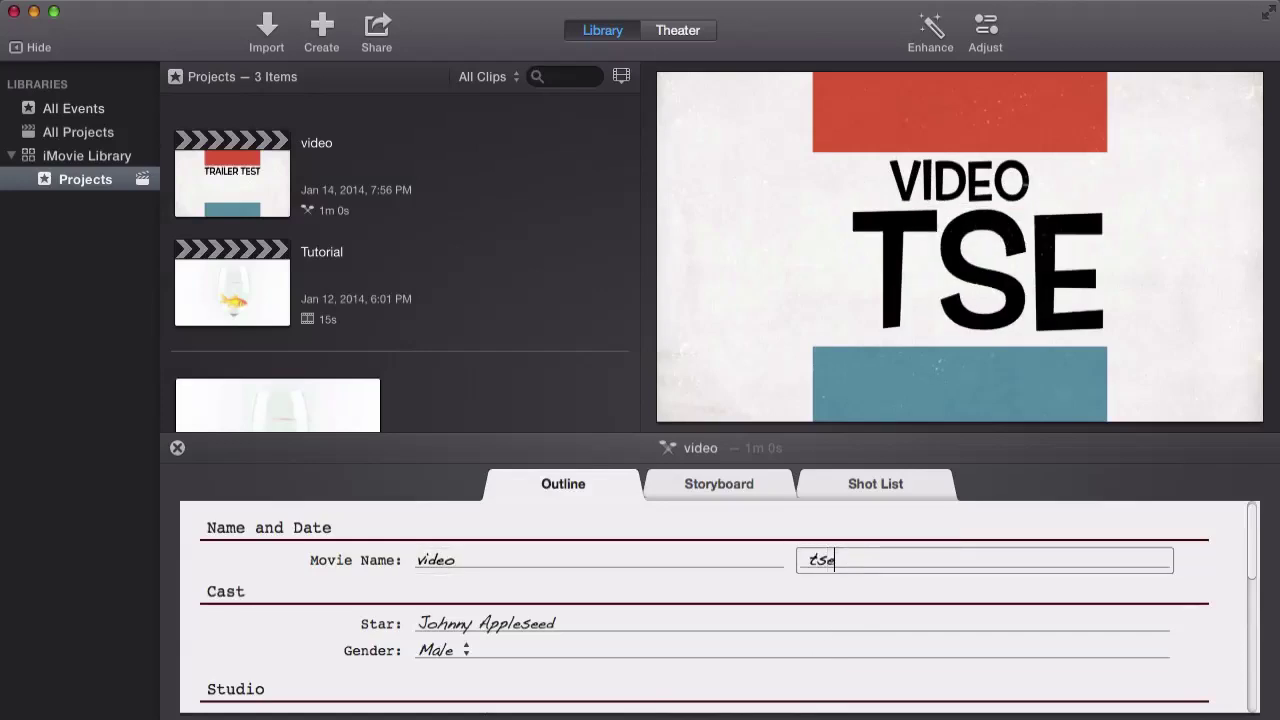
{"action": "key", "text": "BackSpace"}
{"action": "key", "text": "BackSpace"}
{"action": "type", "text": "est"}
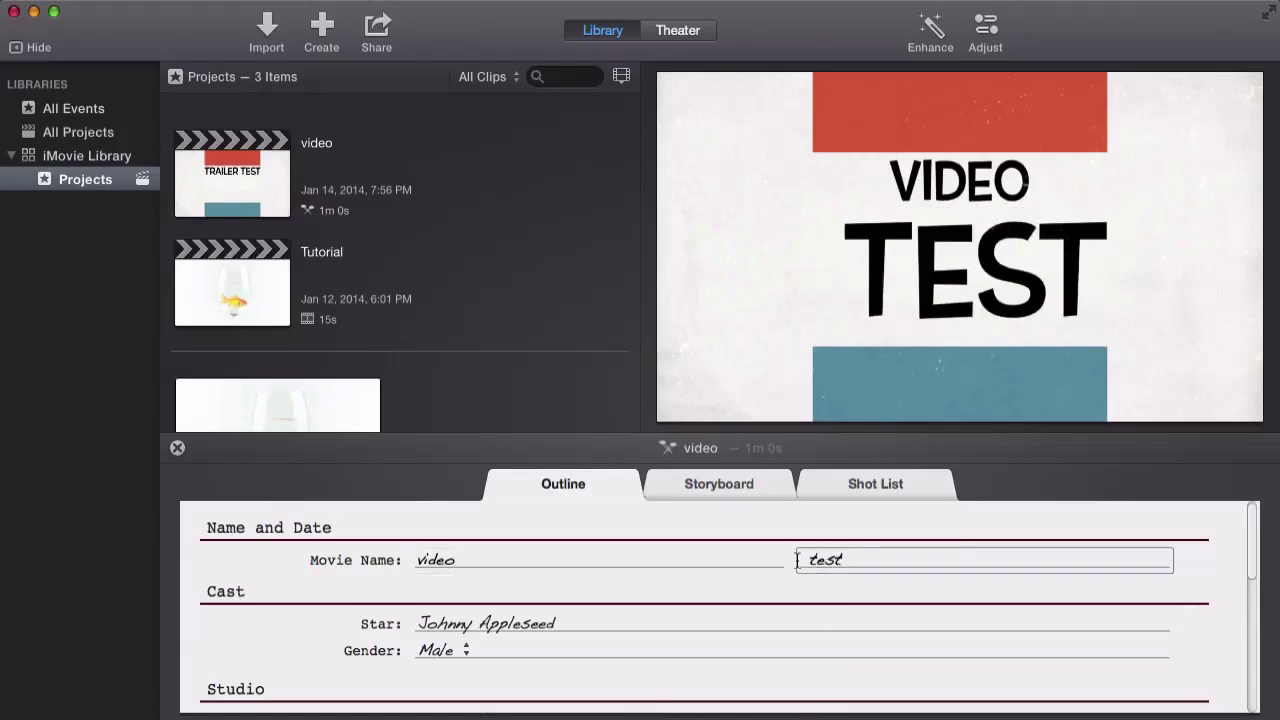
{"action": "scroll", "coordinate": [797, 560], "scroll_direction": "down", "scroll_amount": 3}
{"action": "scroll", "coordinate": [420, 565], "scroll_direction": "up", "scroll_amount": 2}
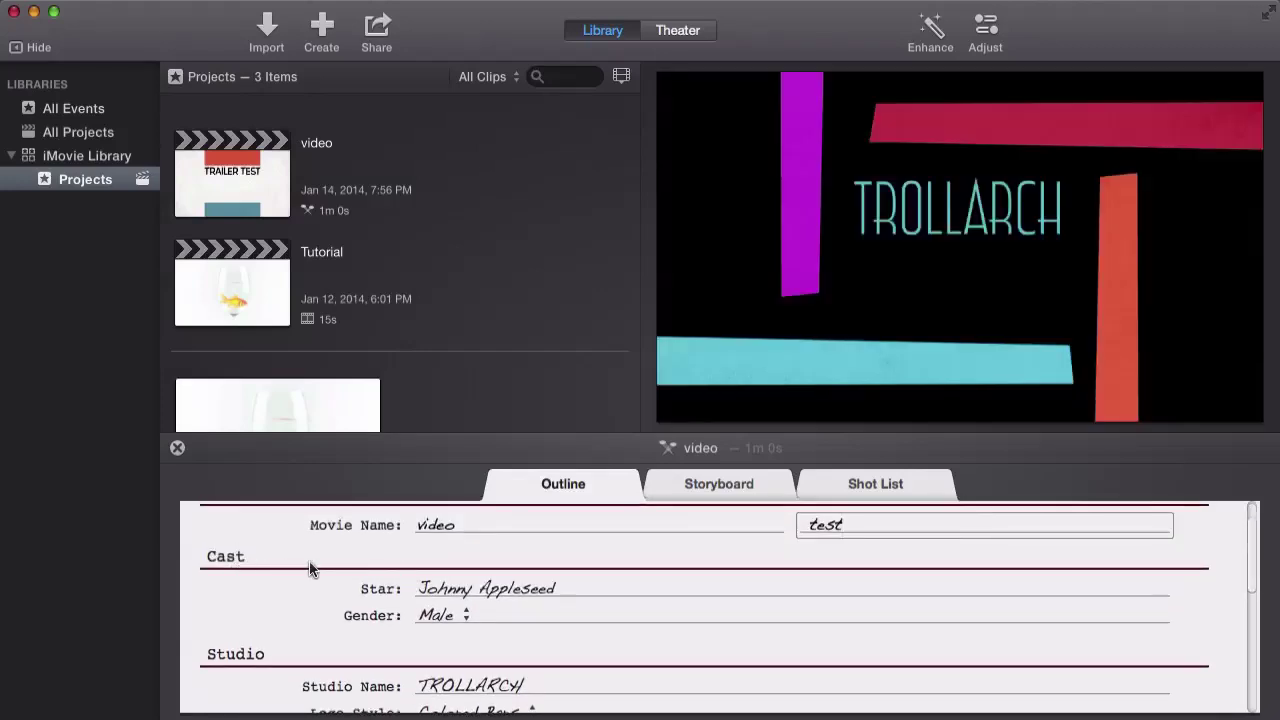
Commit the 'video test' title and step through the star's details, keeping gender Male
{"action": "left_click", "coordinate": [458, 587]}
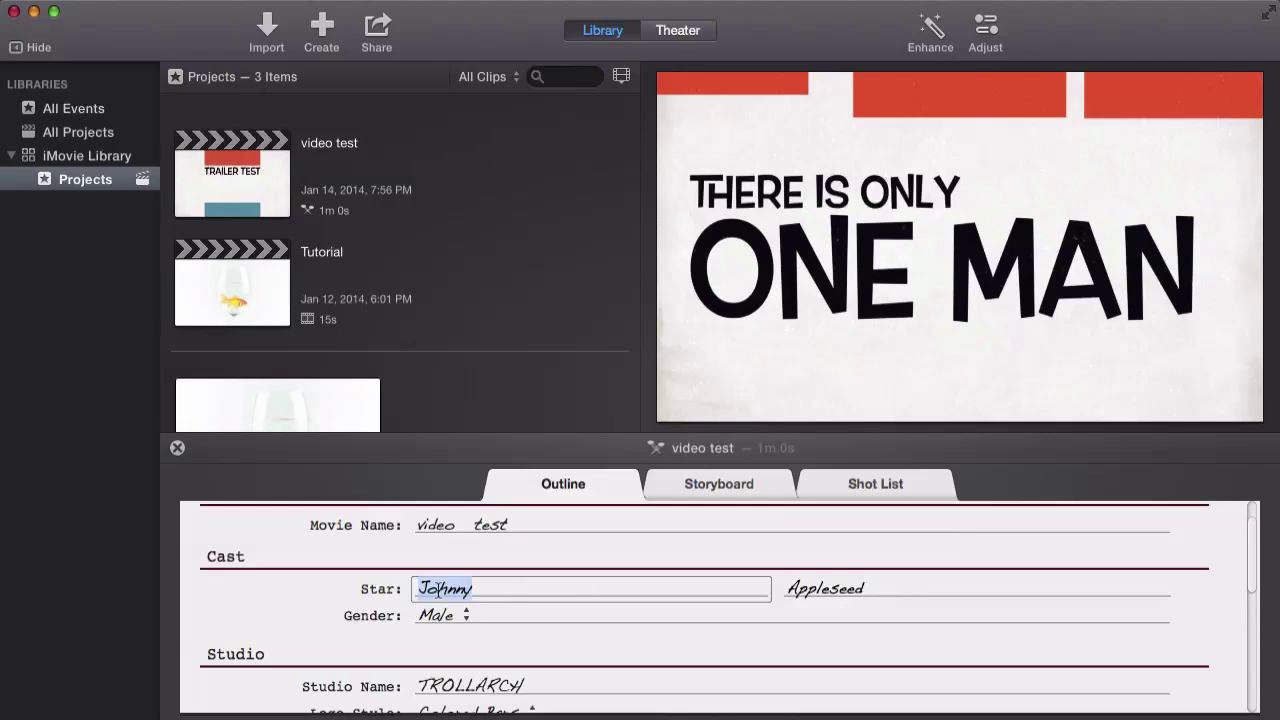
{"action": "left_click", "coordinate": [513, 593]}
{"action": "key", "text": "Tab"}
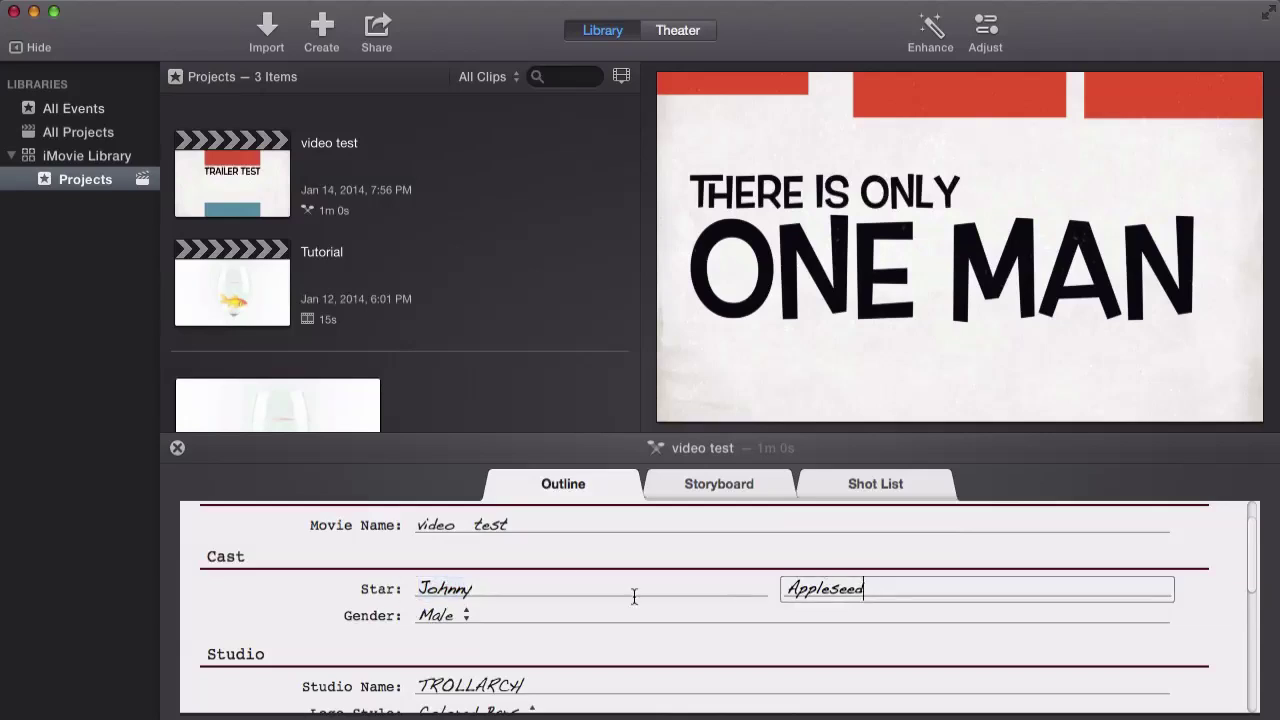
{"action": "left_click", "coordinate": [442, 615]}
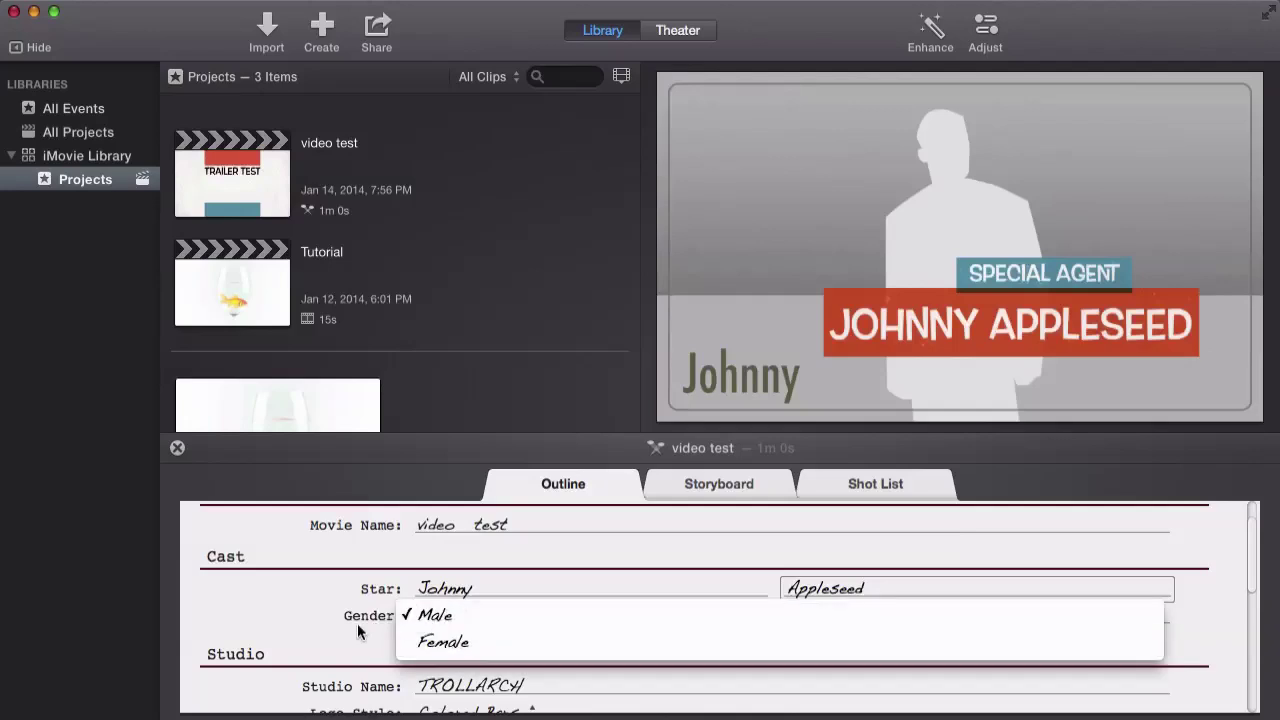
{"action": "left_click", "coordinate": [440, 614]}
{"action": "scroll", "coordinate": [495, 597], "scroll_direction": "down", "scroll_amount": 2}
{"action": "left_click", "coordinate": [388, 613]}
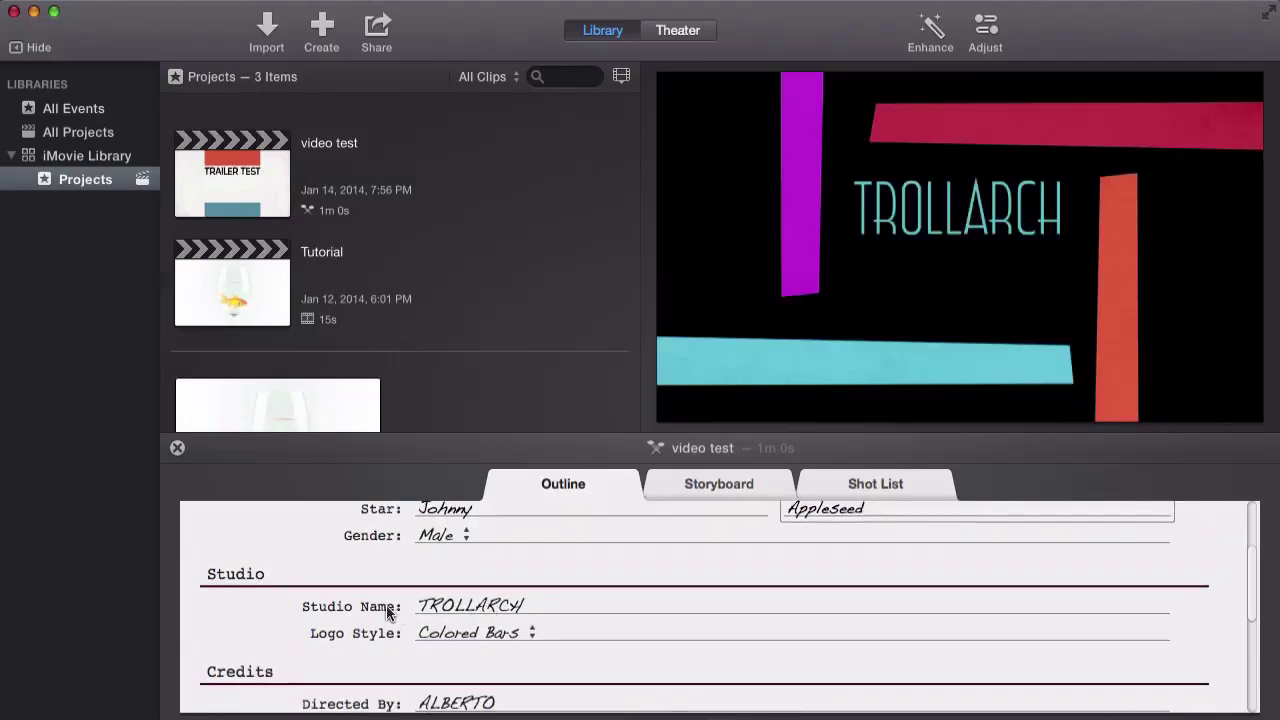
{"action": "left_click", "coordinate": [487, 605]}
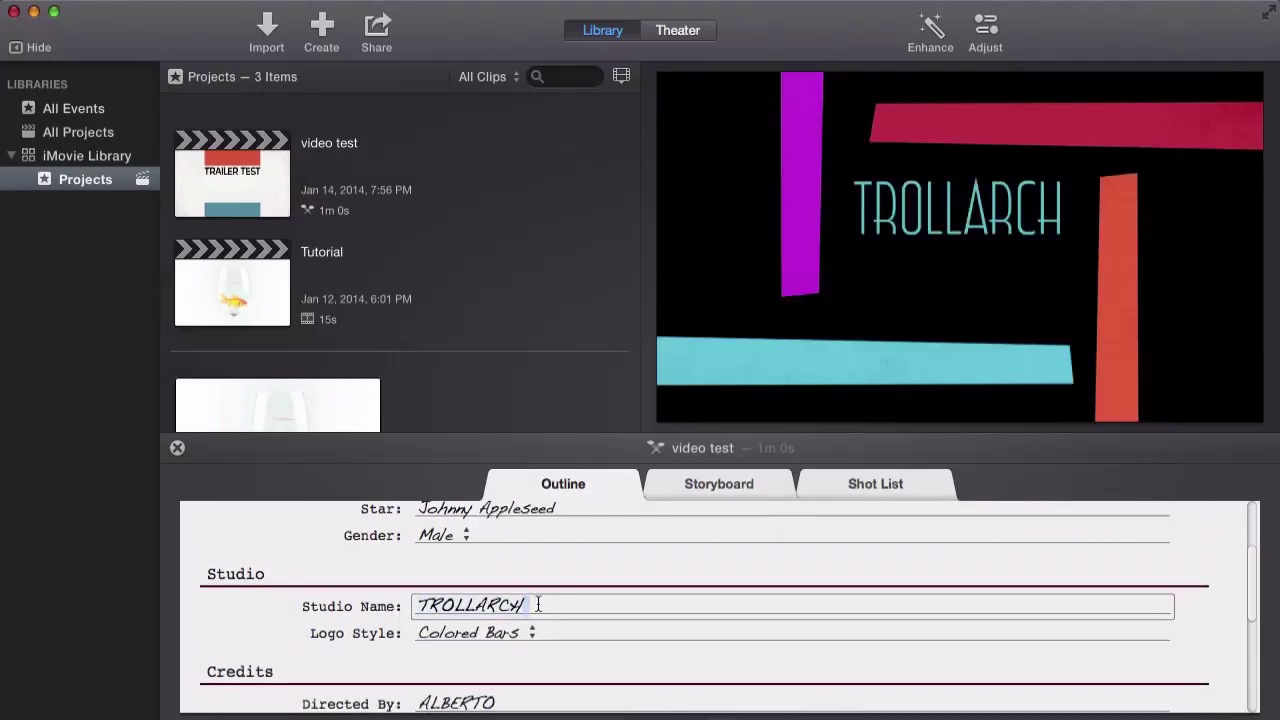
Try the Glowing Pyramid, Spinning Earth in Space and Black Background studio logo styles
{"action": "left_click", "coordinate": [458, 626]}
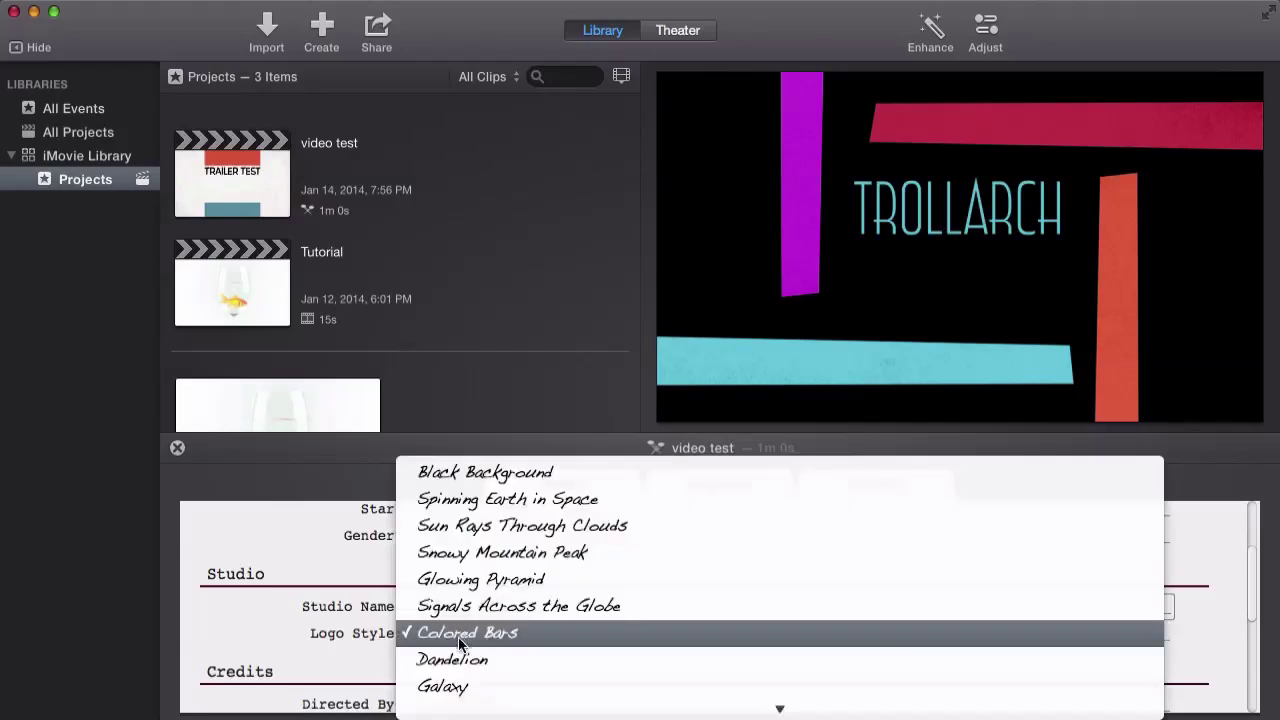
{"action": "left_click", "coordinate": [334, 631]}
{"action": "left_click", "coordinate": [436, 638]}
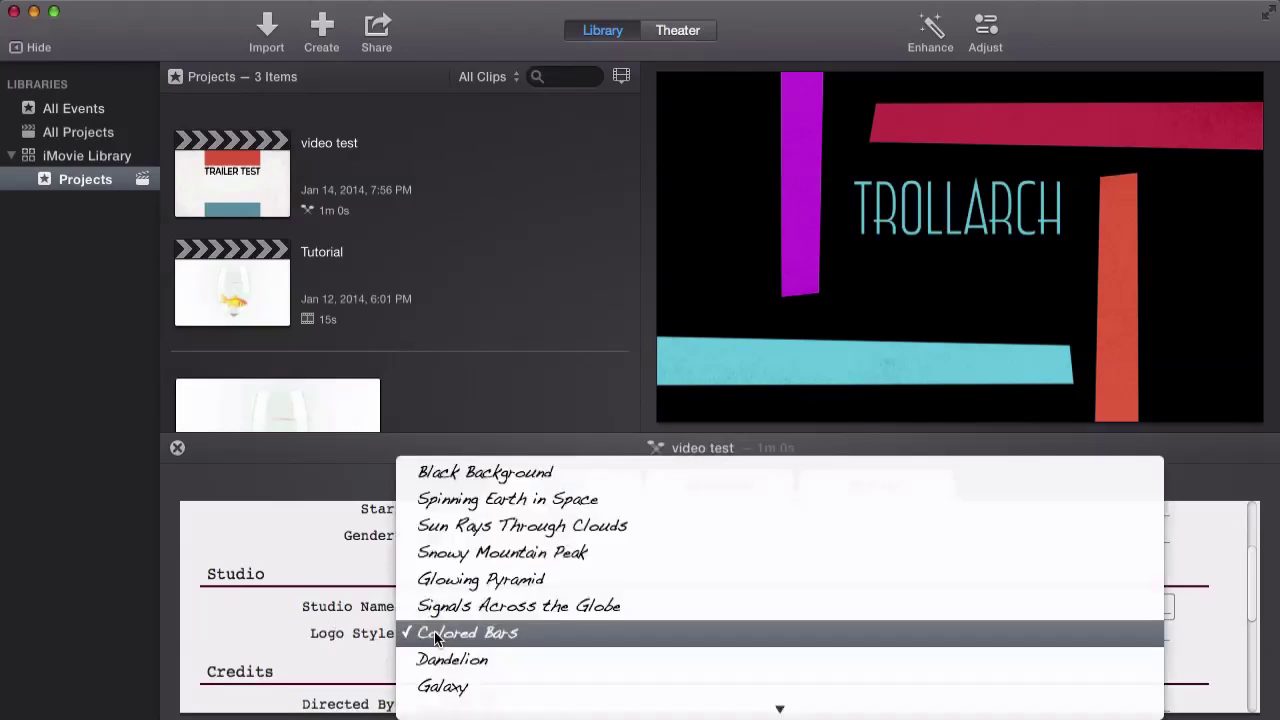
{"action": "left_click", "coordinate": [450, 582]}
{"action": "left_click", "coordinate": [486, 632]}
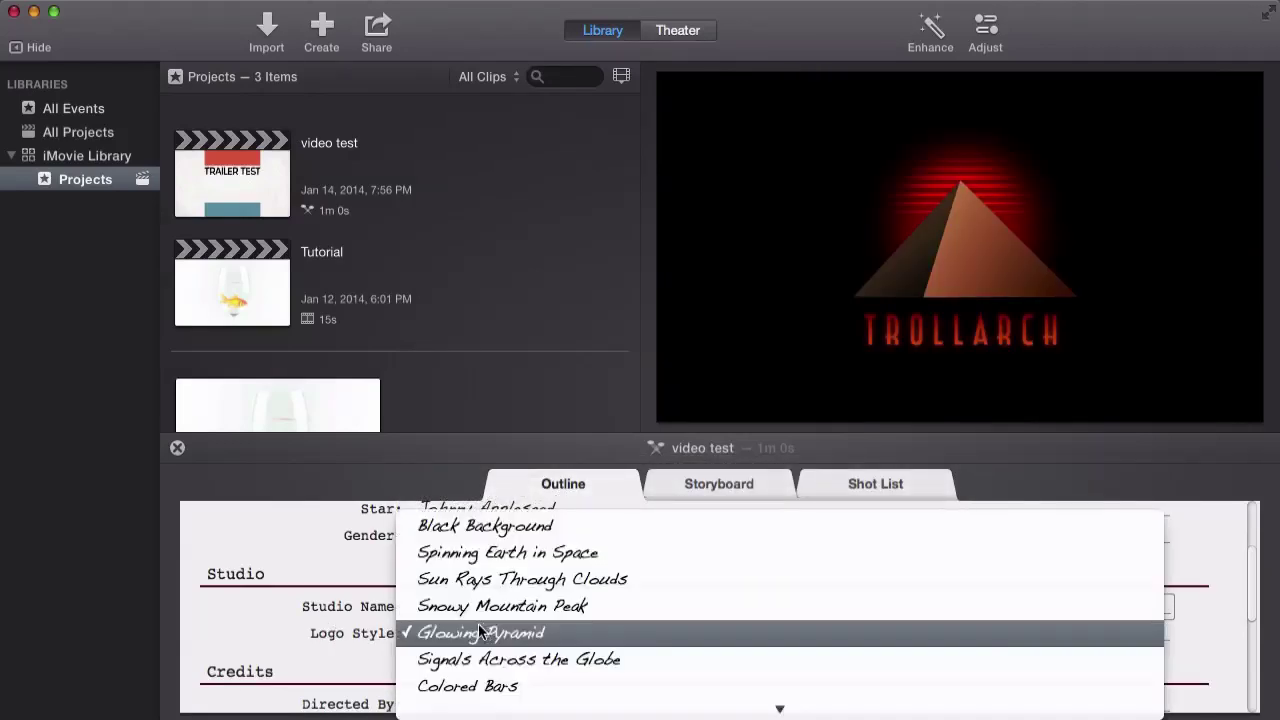
{"action": "left_click", "coordinate": [487, 552]}
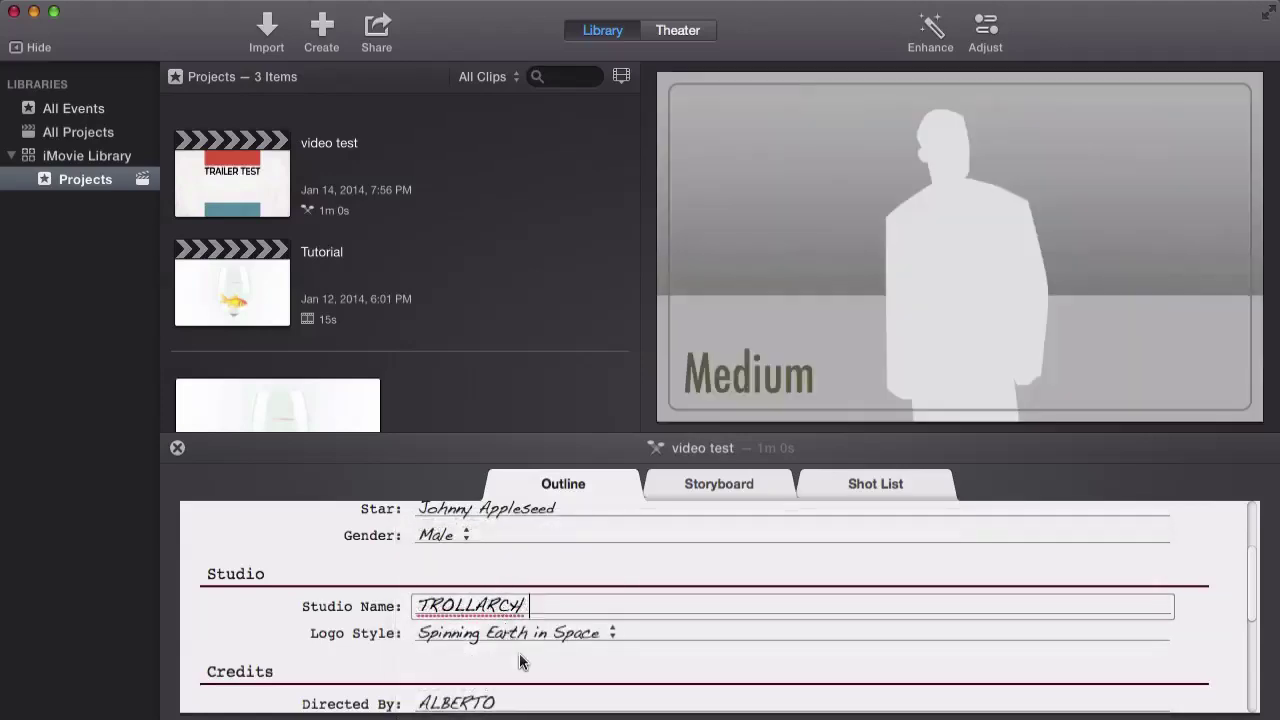
{"action": "left_click", "coordinate": [487, 640]}
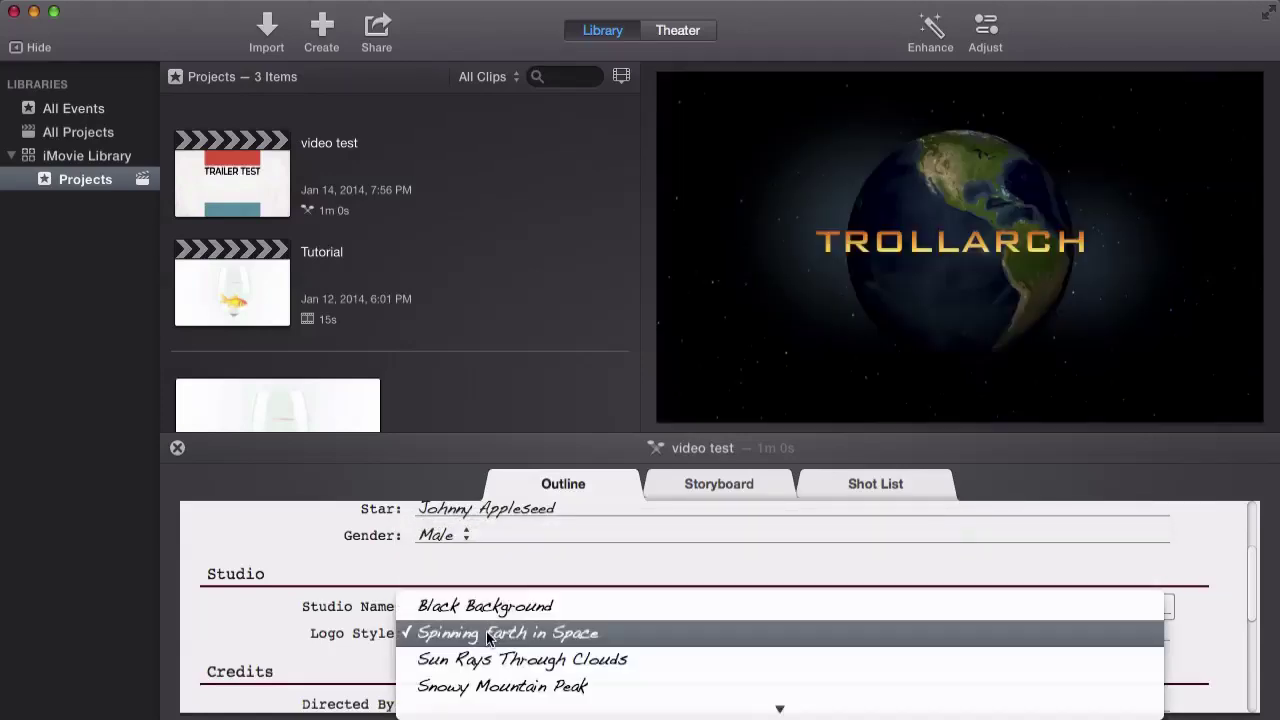
{"action": "left_click", "coordinate": [503, 628]}
{"action": "left_click_drag", "start_coordinate": [503, 628], "coordinate": [506, 645]}
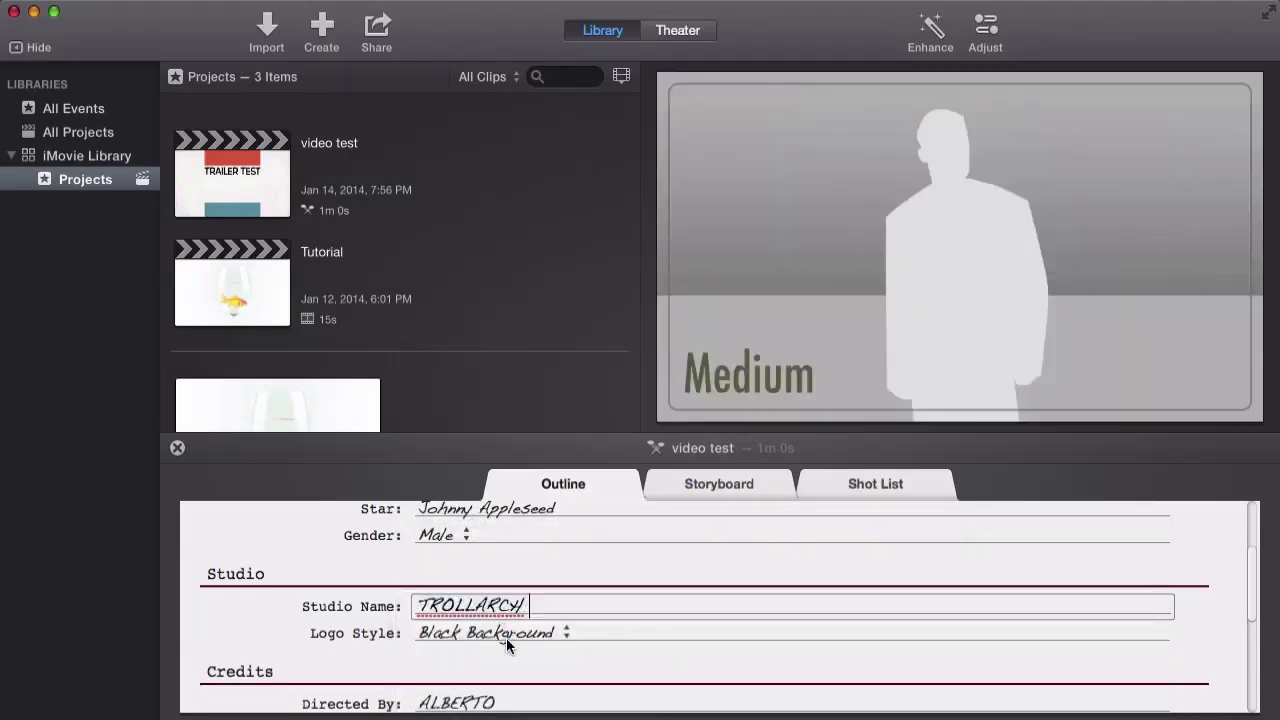
{"action": "left_click", "coordinate": [500, 633]}
{"action": "left_click", "coordinate": [493, 626]}
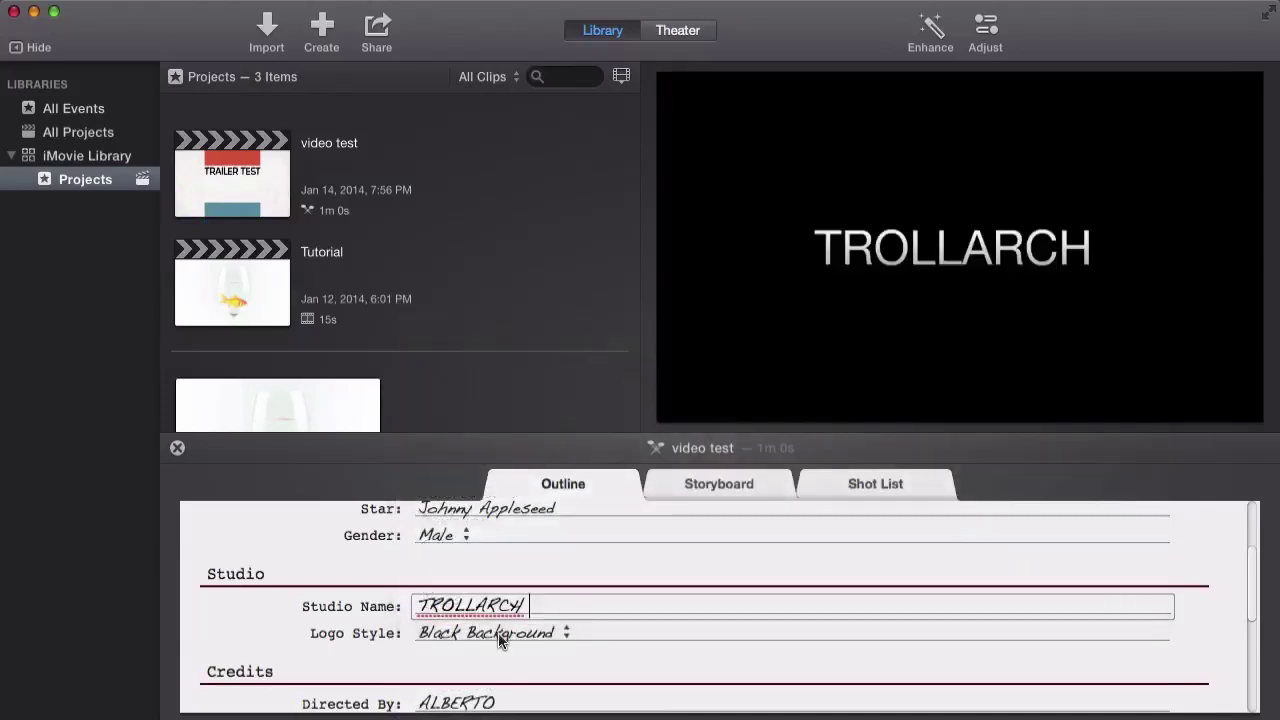
Preview the Street Lamp logo, then settle on the Trees logo style
{"action": "left_click", "coordinate": [501, 636]}
{"action": "left_click", "coordinate": [454, 578]}
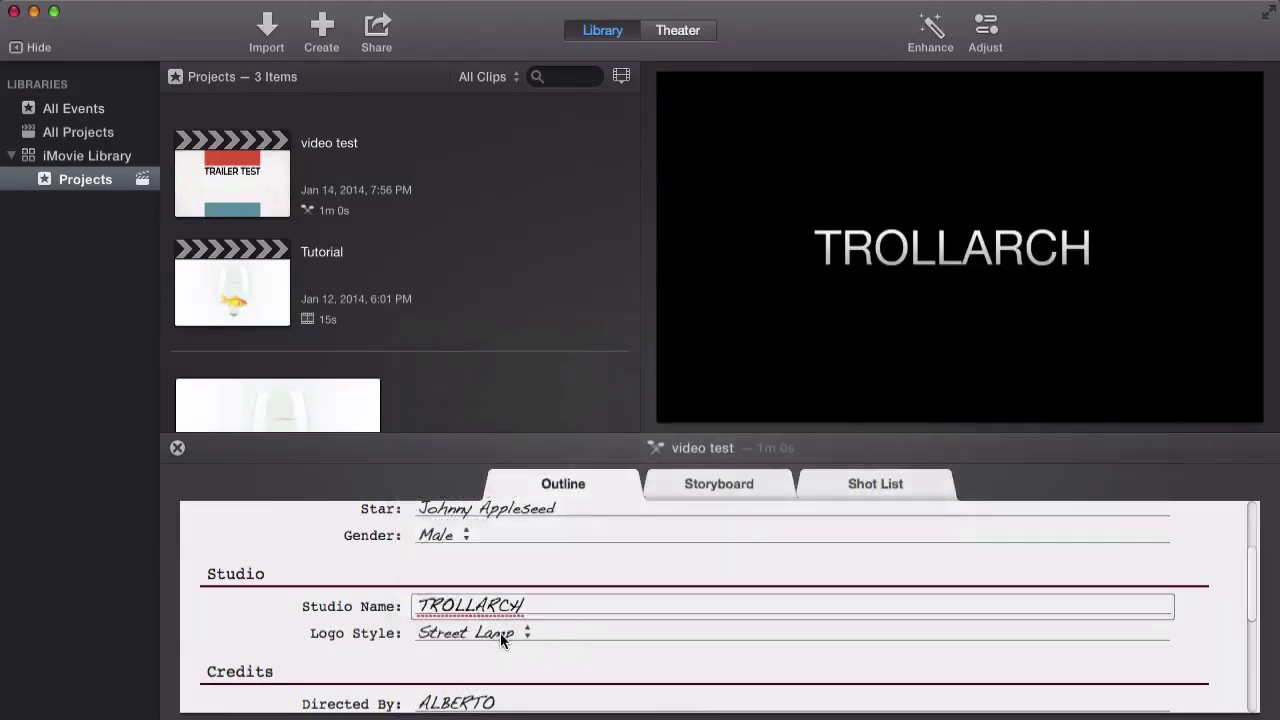
{"action": "left_click", "coordinate": [500, 632]}
{"action": "left_click", "coordinate": [326, 637]}
{"action": "left_click", "coordinate": [442, 632]}
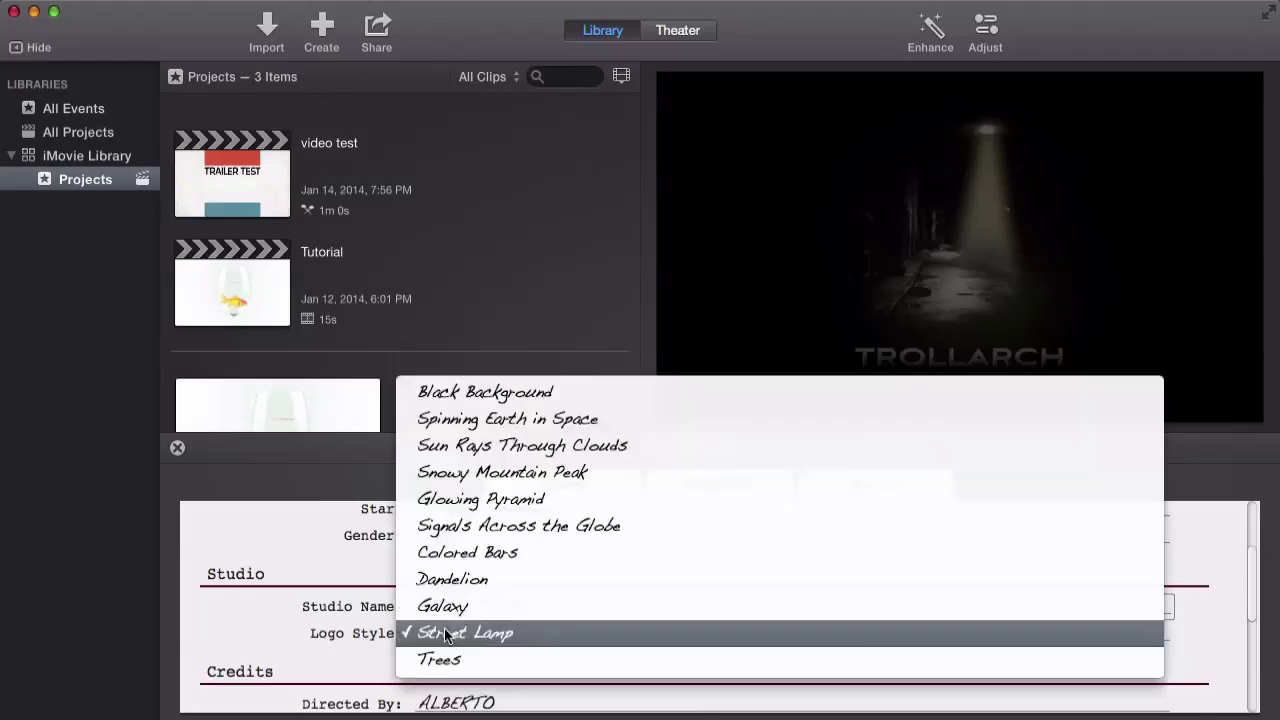
{"action": "left_click", "coordinate": [468, 659]}
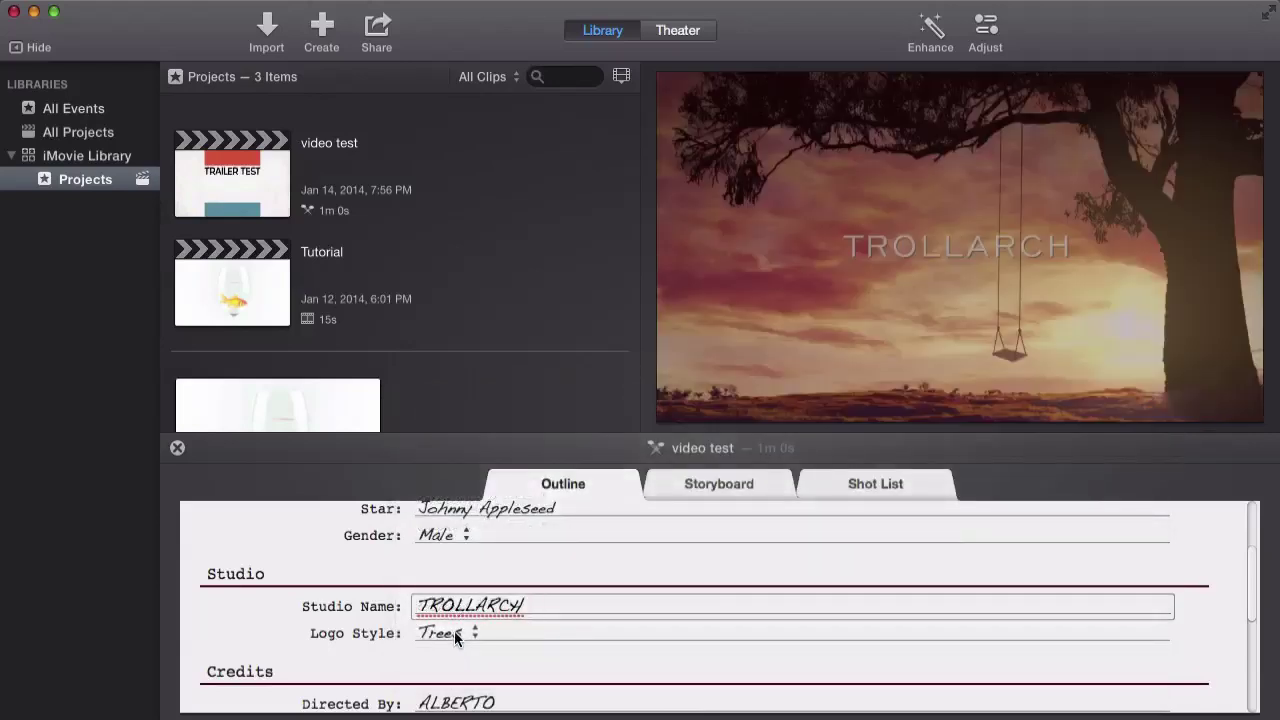
{"action": "left_click", "coordinate": [454, 632]}
{"action": "left_click", "coordinate": [446, 637]}
Review the Credits in the Outline, then switch to the Storyboard of title cards and shots
{"action": "scroll", "coordinate": [400, 610], "scroll_direction": "down", "scroll_amount": 5}
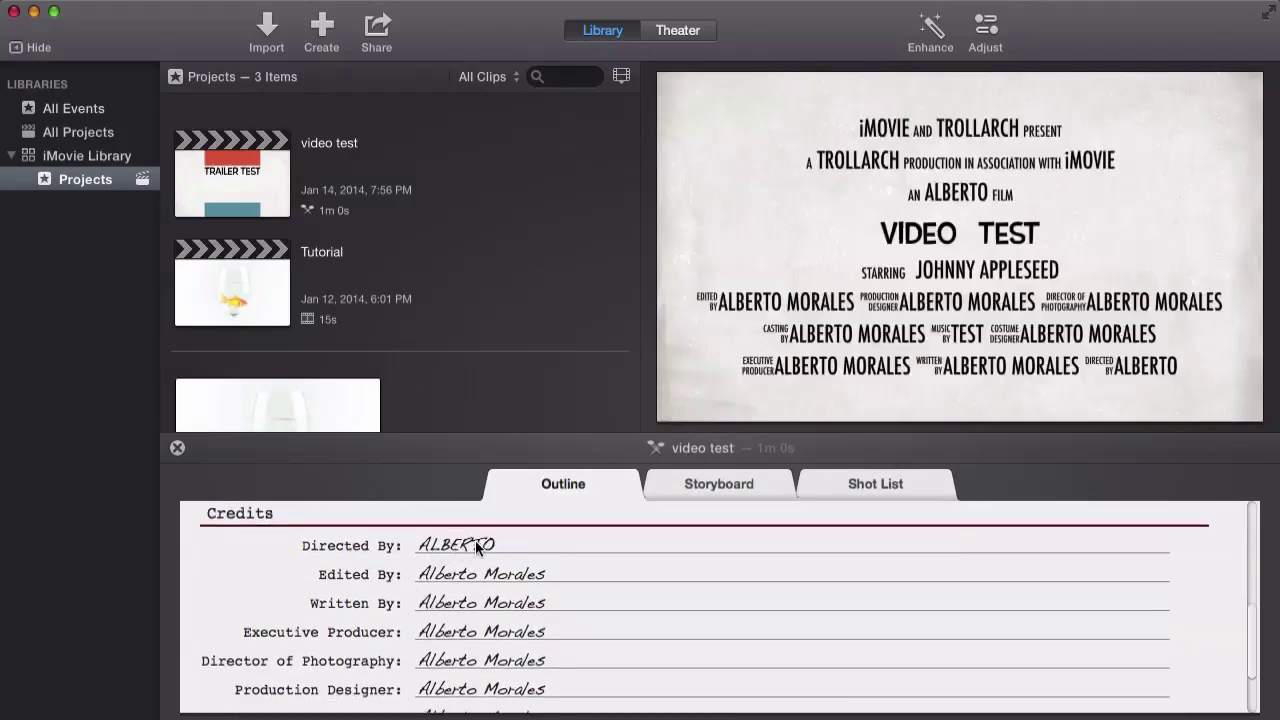
{"action": "scroll", "coordinate": [390, 548], "scroll_direction": "down", "scroll_amount": 2}
{"action": "scroll", "coordinate": [390, 548], "scroll_direction": "down", "scroll_amount": 1}
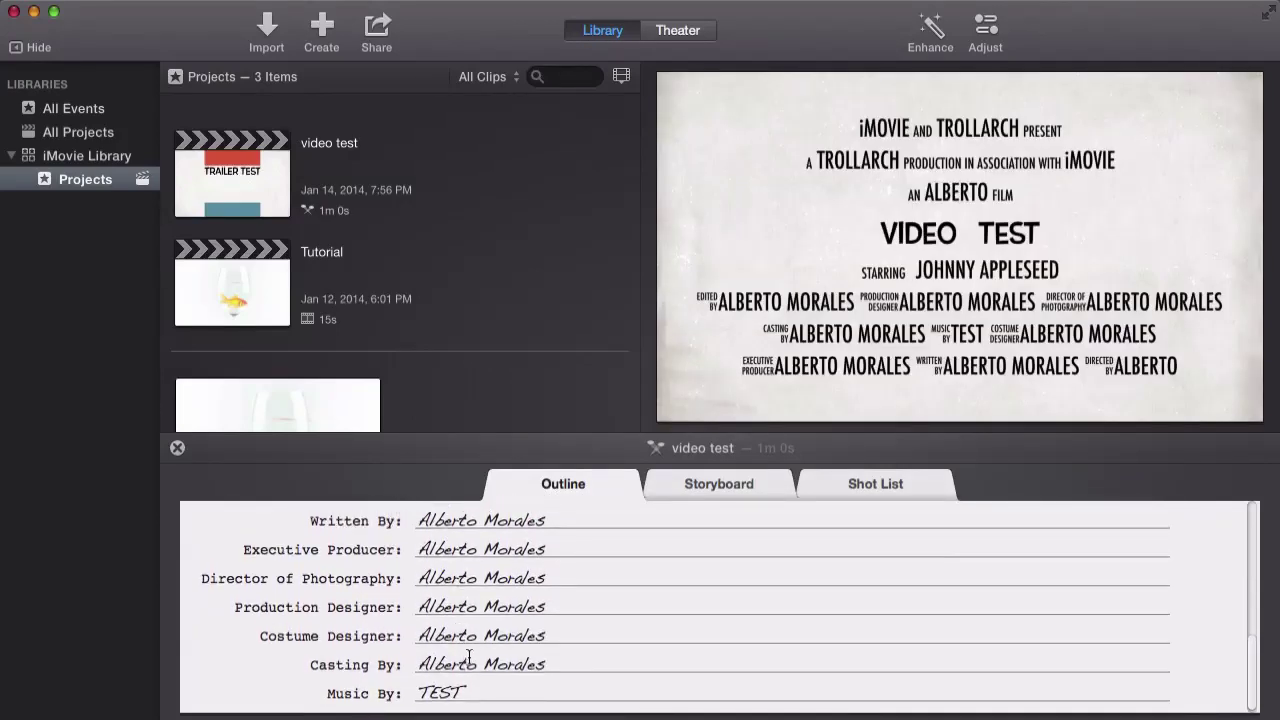
{"action": "scroll", "coordinate": [497, 582], "scroll_direction": "up", "scroll_amount": 5}
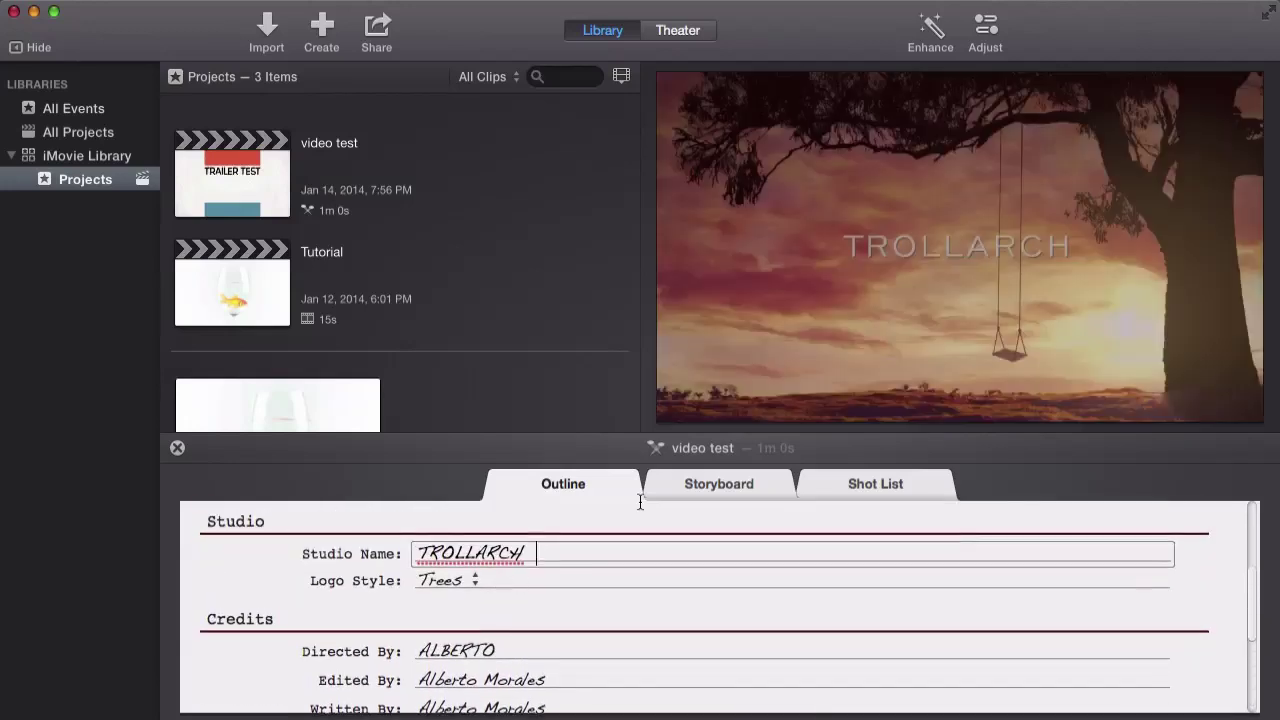
{"action": "left_click", "coordinate": [706, 485]}
{"action": "scroll", "coordinate": [487, 584], "scroll_direction": "down", "scroll_amount": 2}
{"action": "scroll", "coordinate": [547, 563], "scroll_direction": "up", "scroll_amount": 4}
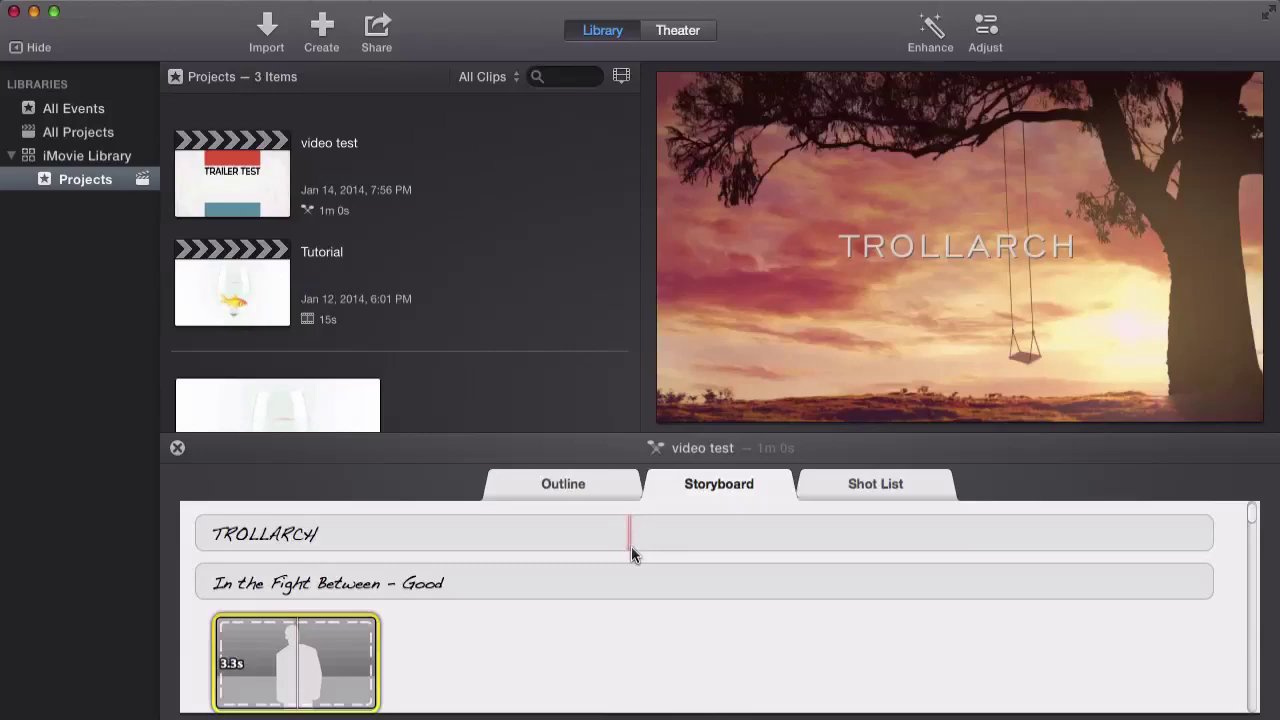
Retitle the opening TROLLARCH card to 'movie video test'
{"action": "left_click", "coordinate": [235, 534]}
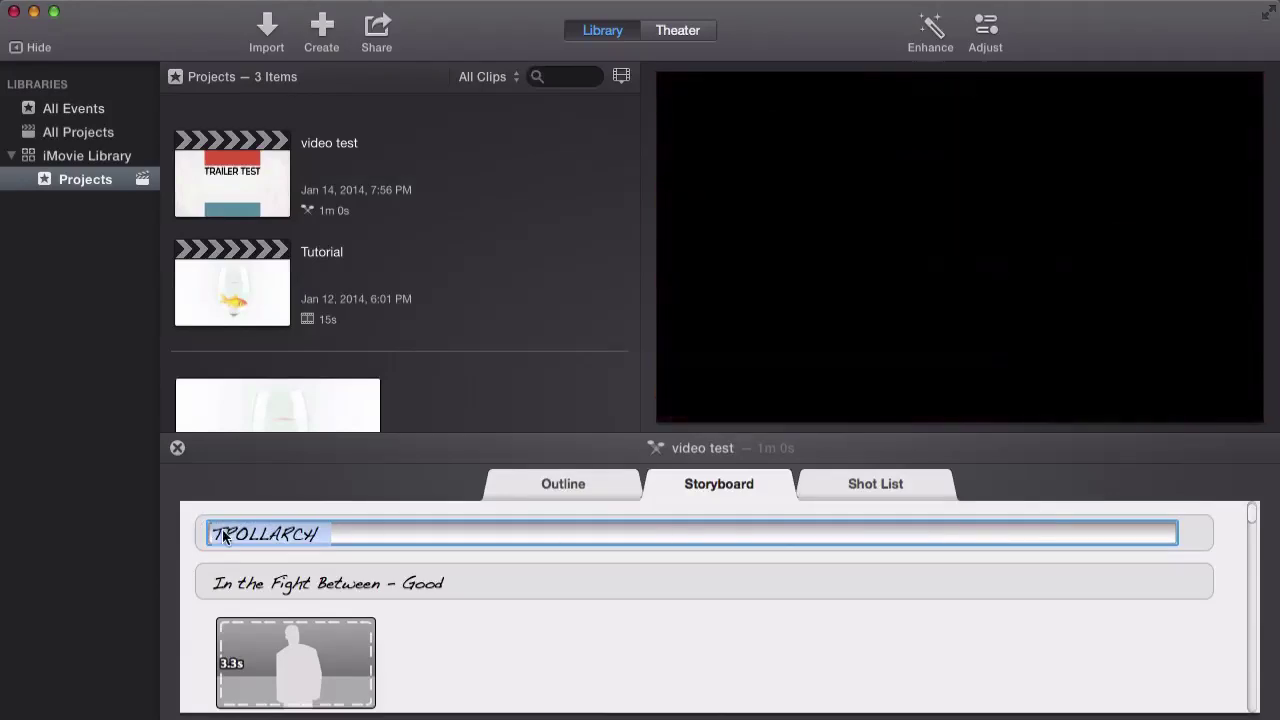
{"action": "scroll", "coordinate": [707, 591], "scroll_direction": "down", "scroll_amount": 5}
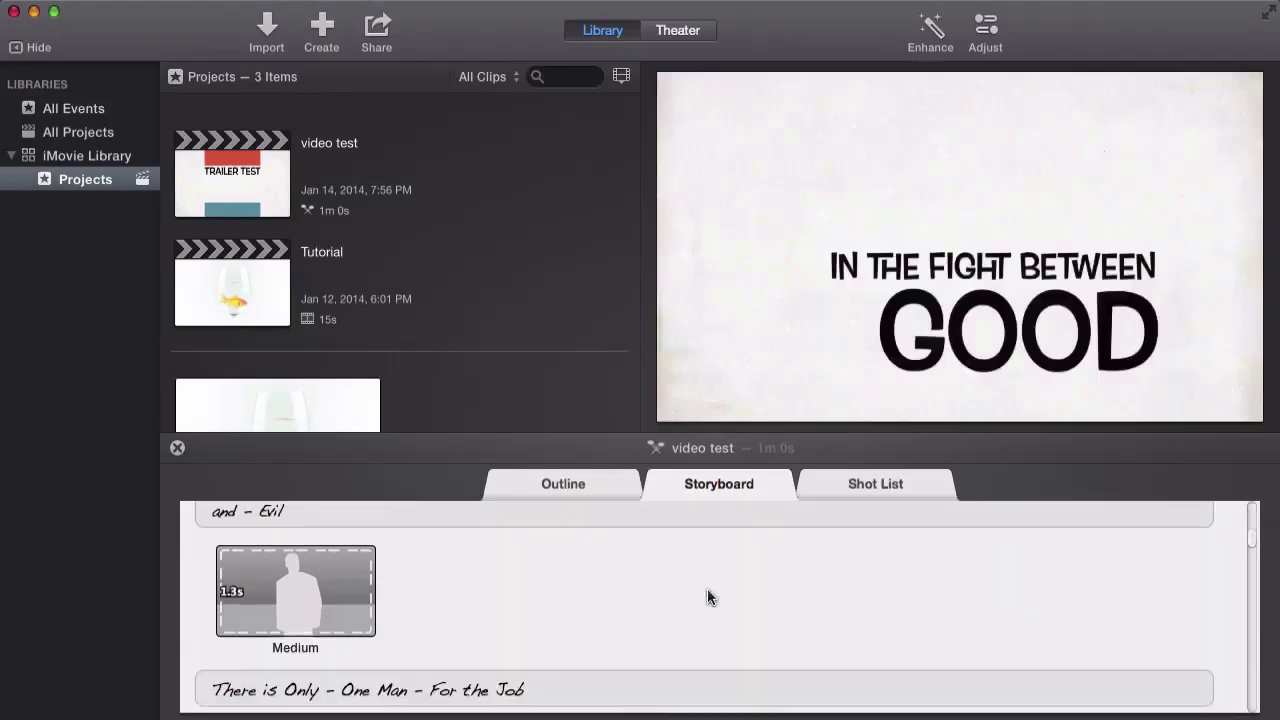
{"action": "scroll", "coordinate": [683, 593], "scroll_direction": "down", "scroll_amount": 10}
{"action": "scroll", "coordinate": [683, 593], "scroll_direction": "up", "scroll_amount": 15}
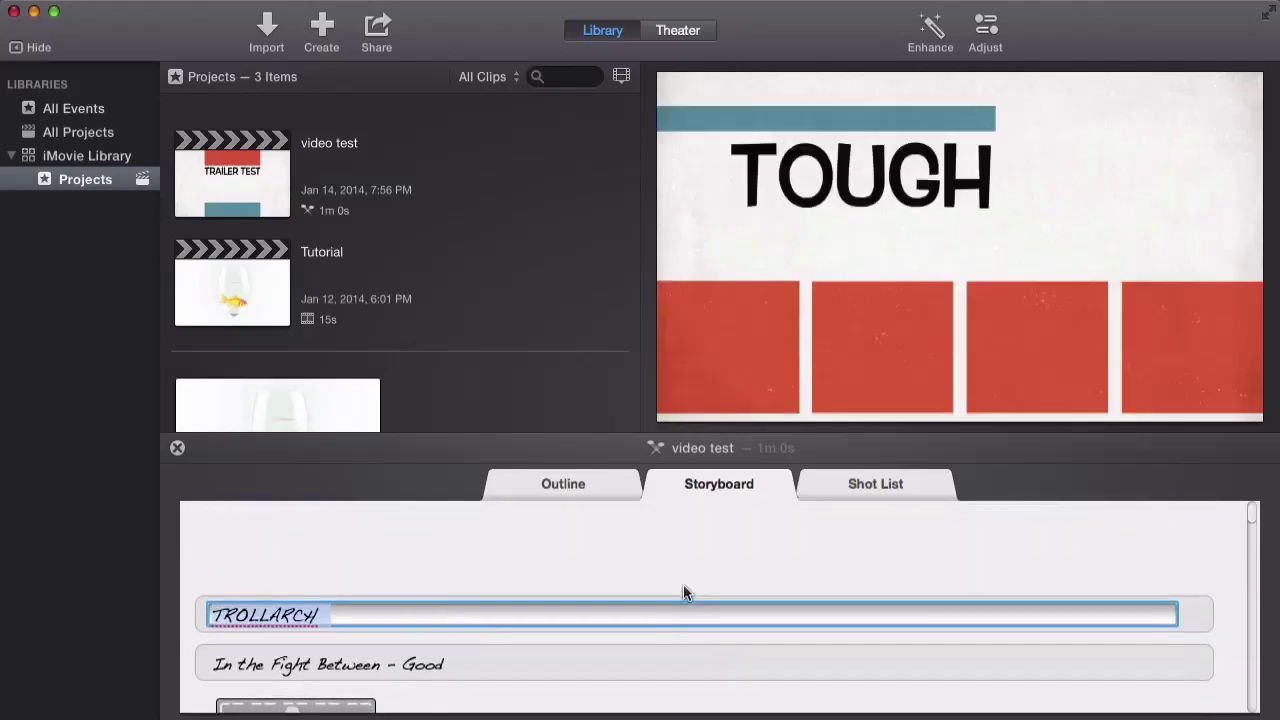
{"action": "scroll", "coordinate": [683, 593], "scroll_direction": "down", "scroll_amount": 2}
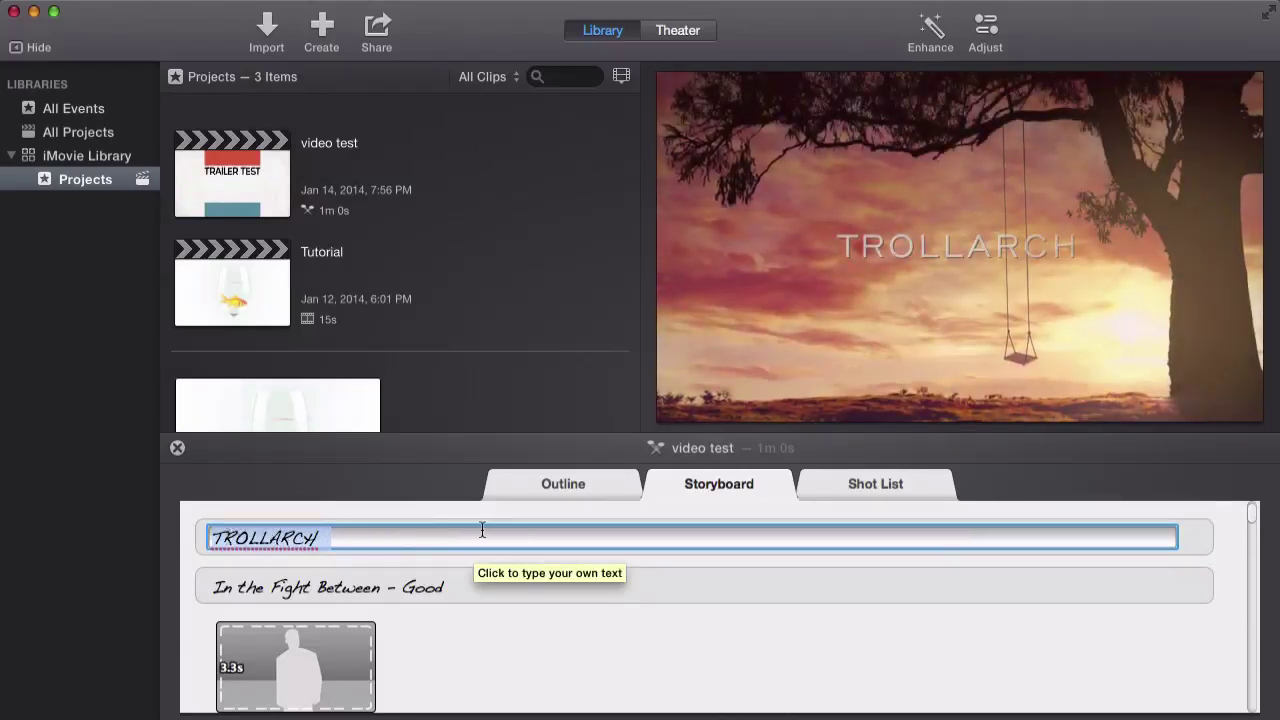
{"action": "key", "text": "BackSpace"}
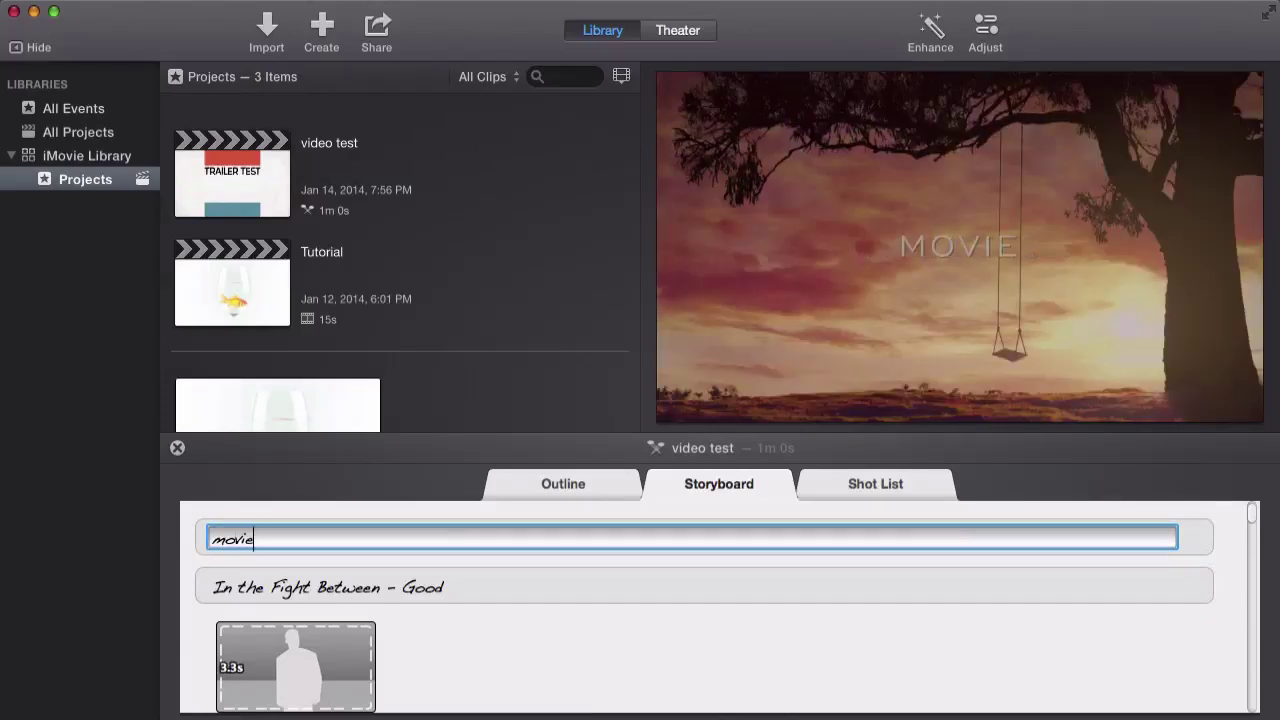
{"action": "type", "text": "movie video"}
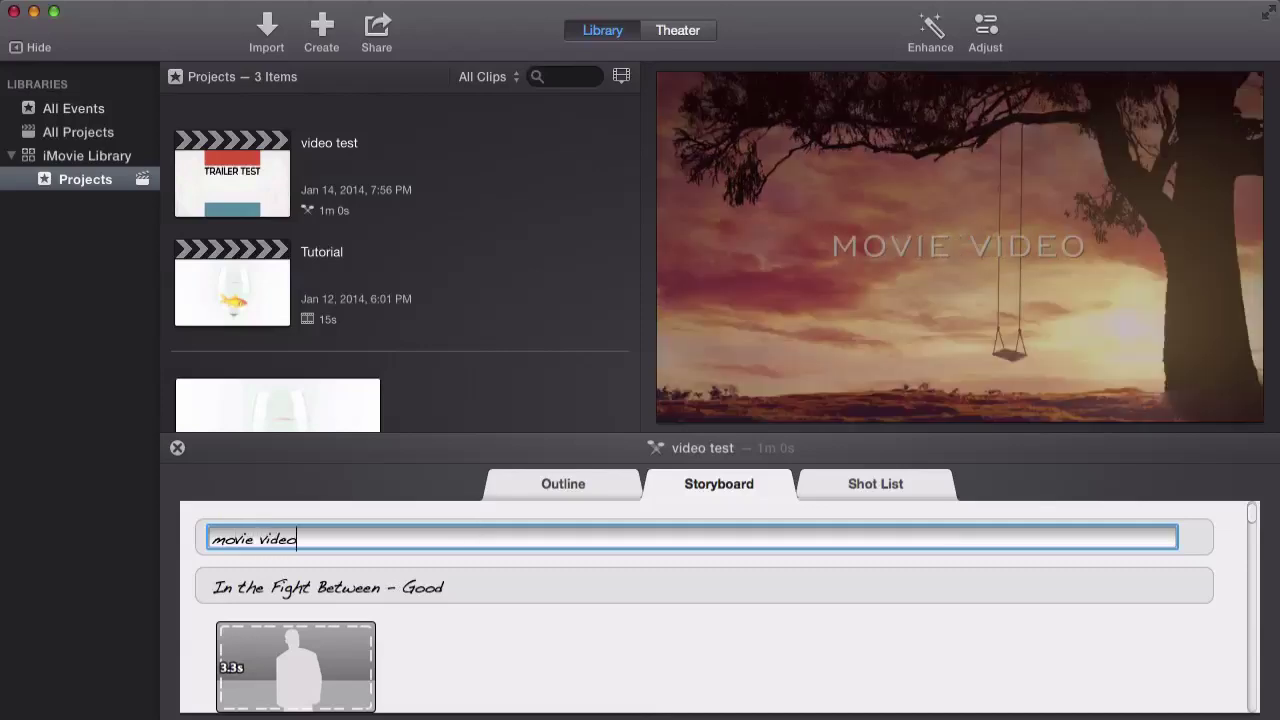
{"action": "type", "text": " ts"}
{"action": "key", "text": "BackSpace"}
{"action": "type", "text": "est"}
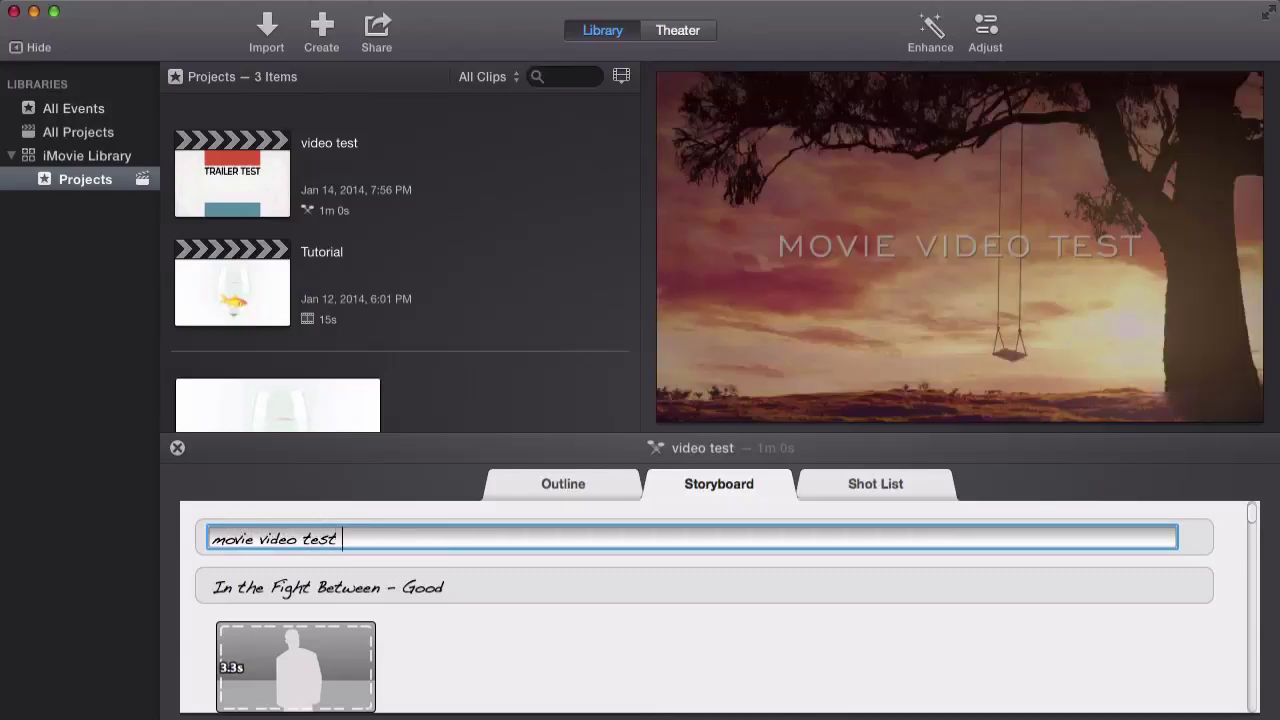
Play the new opening title in the viewer twice
{"action": "mouse_move", "coordinate": [957, 341]}
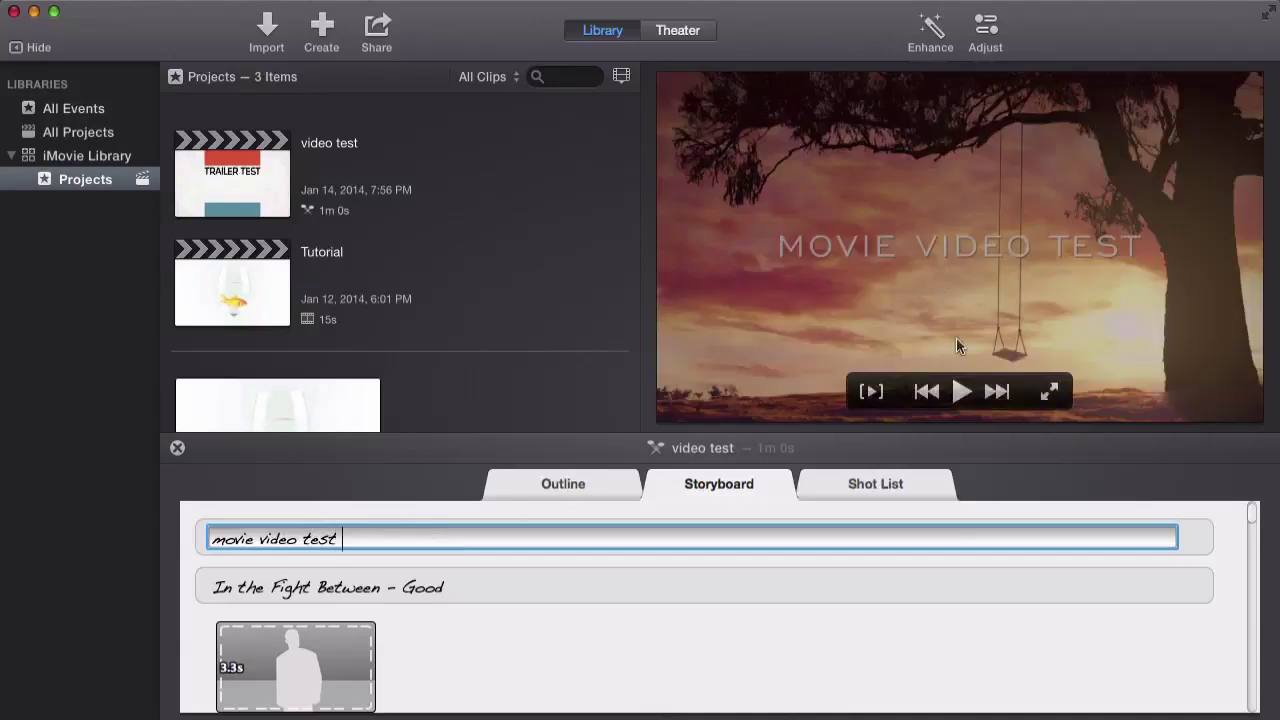
{"action": "left_click", "coordinate": [960, 392]}
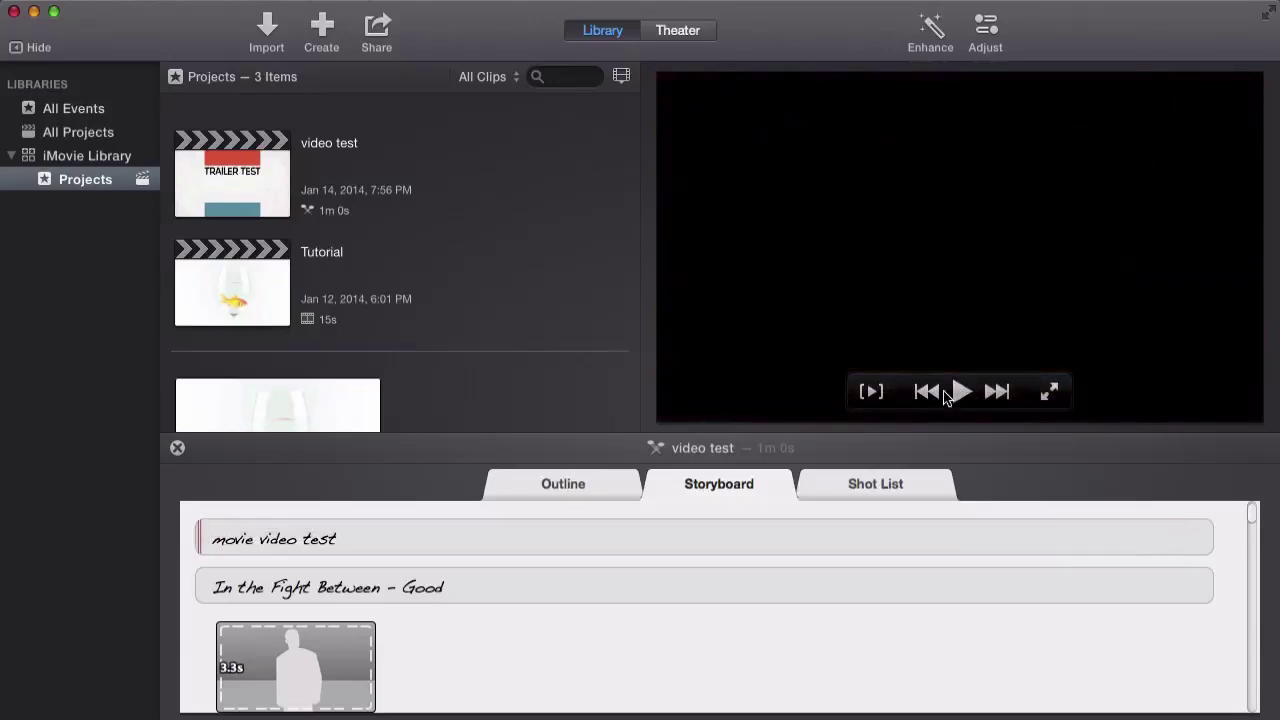
{"action": "left_click", "coordinate": [960, 392]}
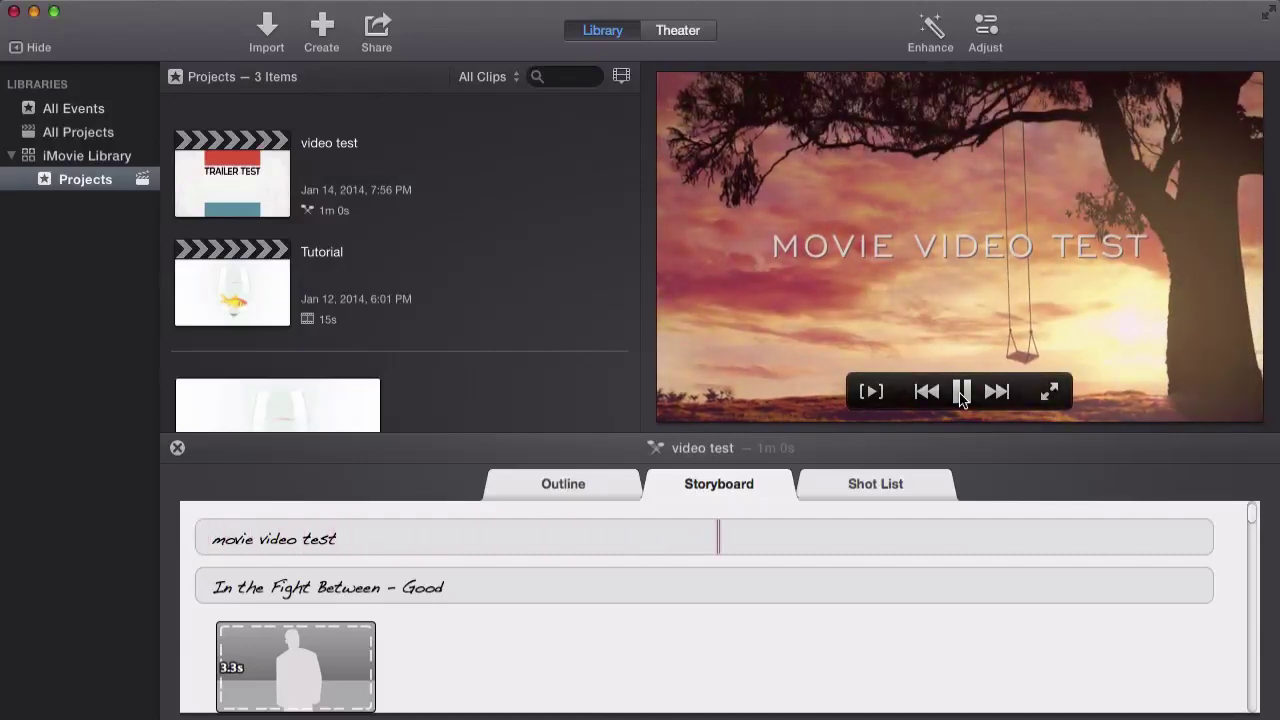
Try repeatedly to drag the Tutorial project into the first Medium placeholder, without success
{"action": "scroll", "coordinate": [486, 594], "scroll_direction": "down", "scroll_amount": 5}
{"action": "scroll", "coordinate": [480, 589], "scroll_direction": "up", "scroll_amount": 5}
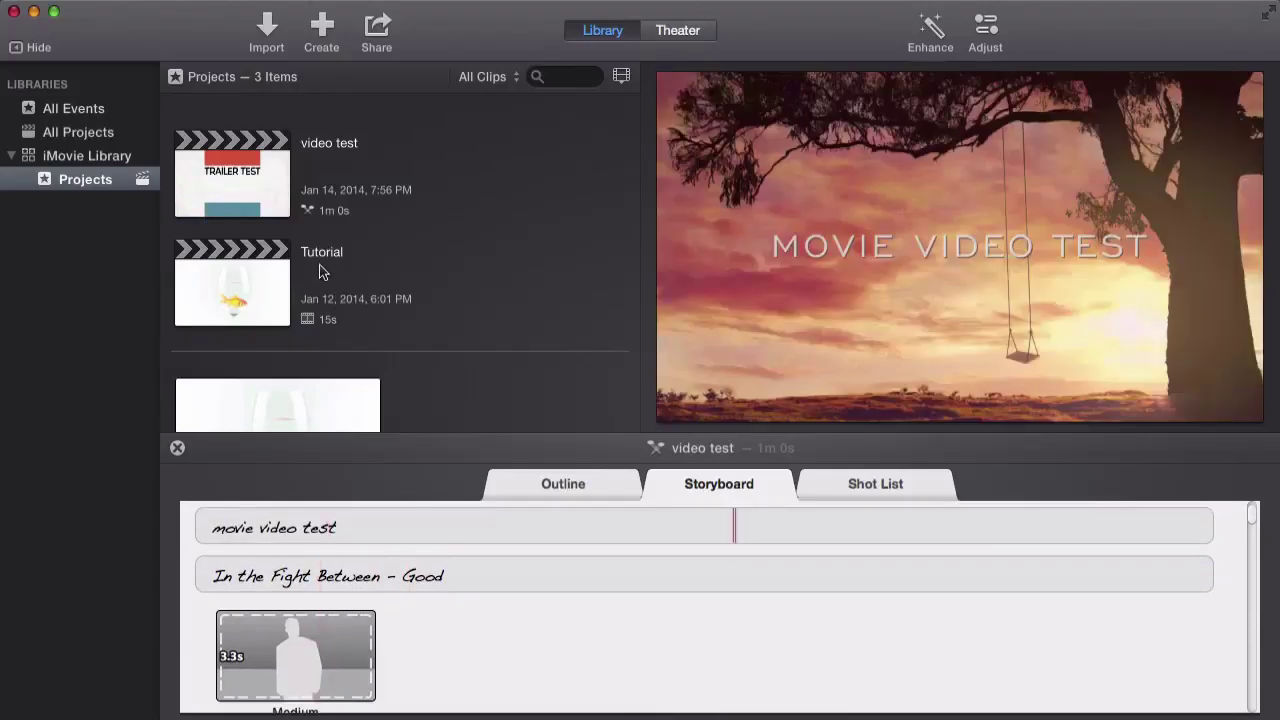
{"action": "left_click", "coordinate": [226, 301]}
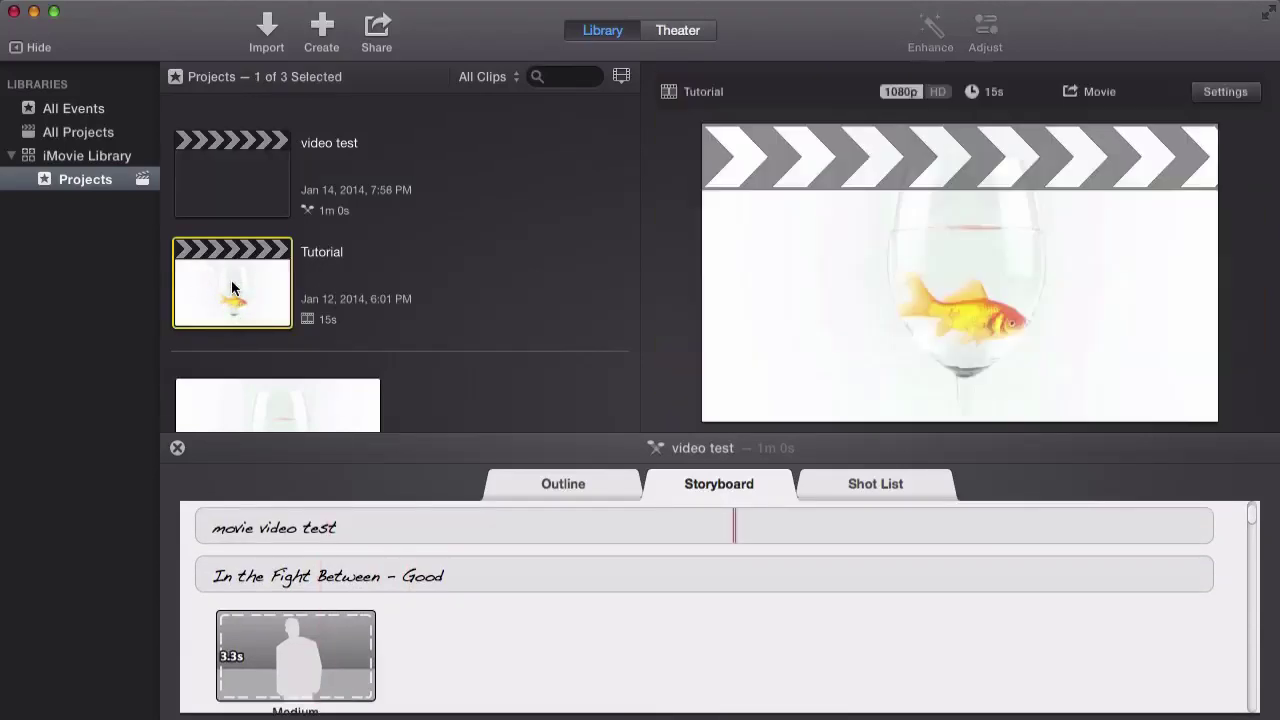
{"action": "left_click_drag", "start_coordinate": [232, 288], "coordinate": [262, 647]}
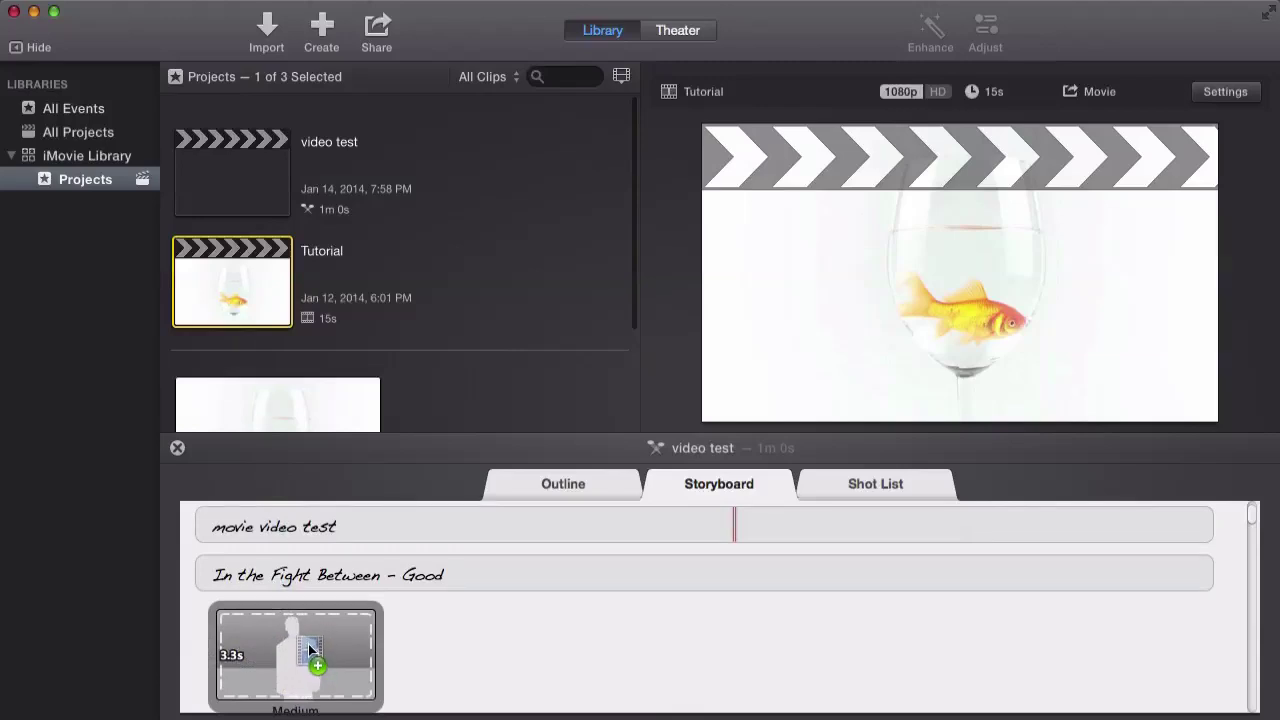
{"action": "left_click_drag", "start_coordinate": [308, 644], "coordinate": [308, 644]}
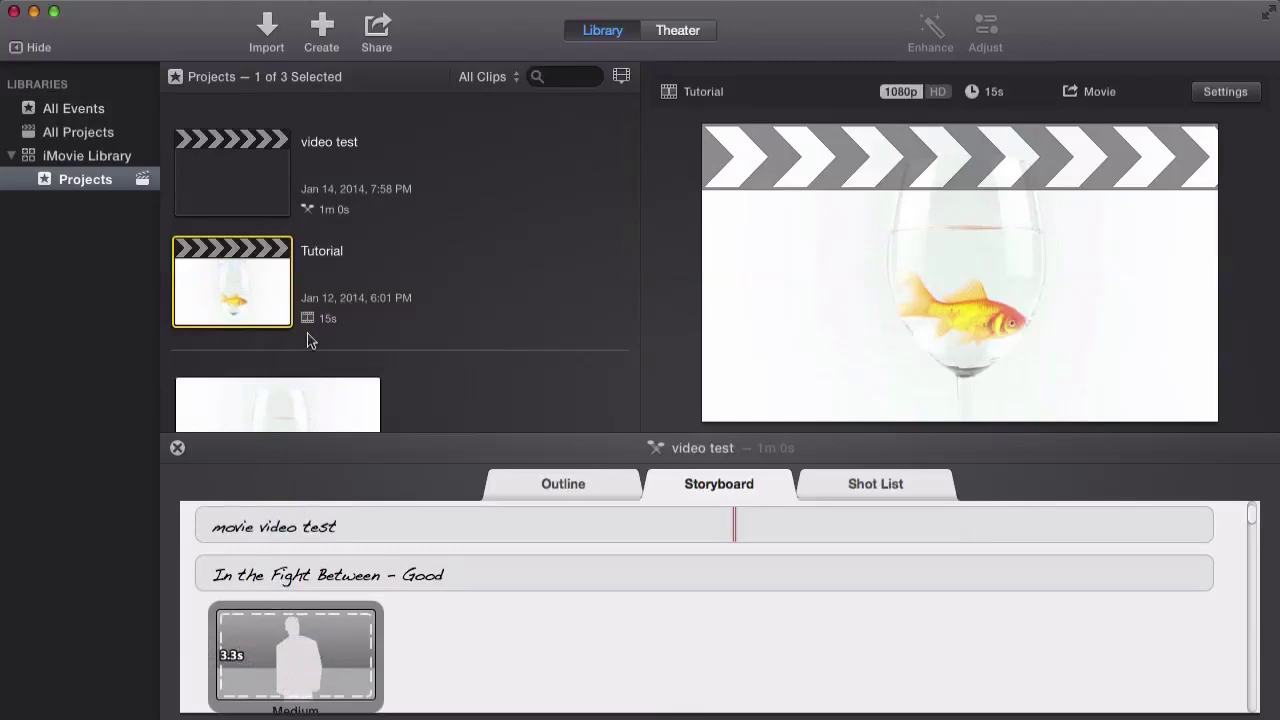
{"action": "left_click_drag", "start_coordinate": [309, 341], "coordinate": [337, 592]}
{"action": "scroll", "coordinate": [310, 661], "scroll_direction": "down", "scroll_amount": 1}
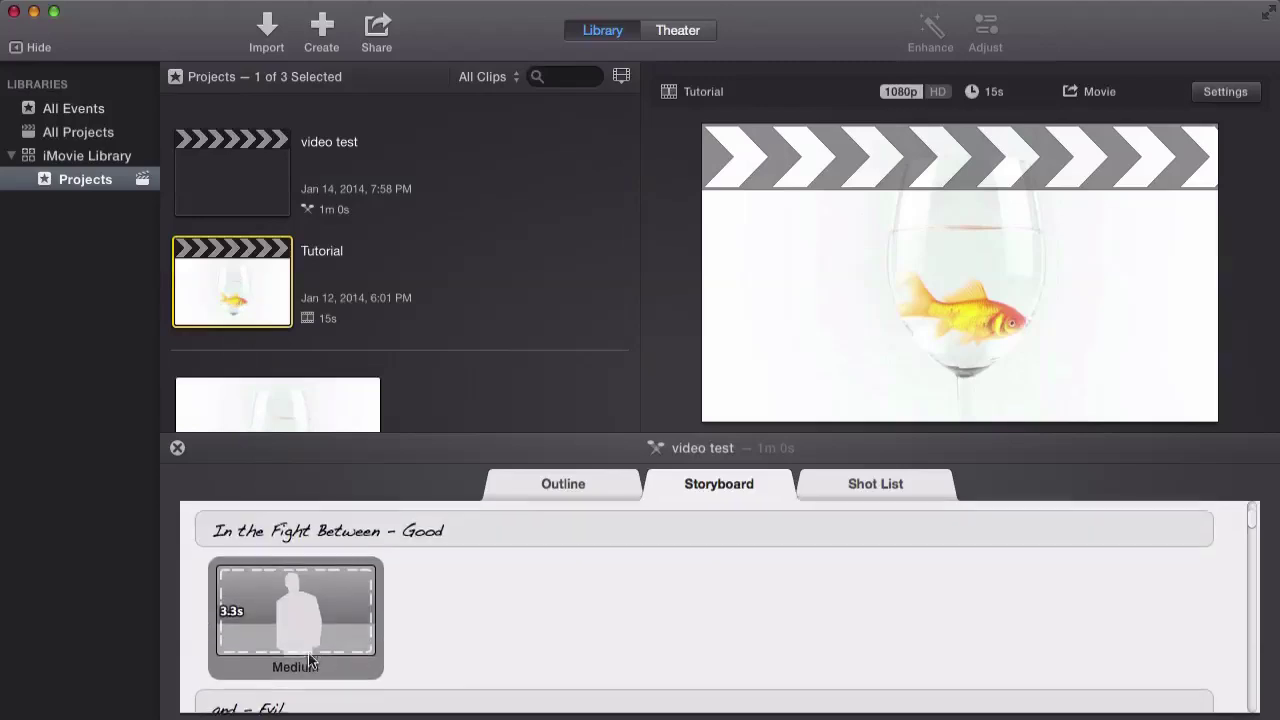
{"action": "left_click", "coordinate": [307, 612]}
{"action": "left_click_drag", "start_coordinate": [230, 265], "coordinate": [299, 590]}
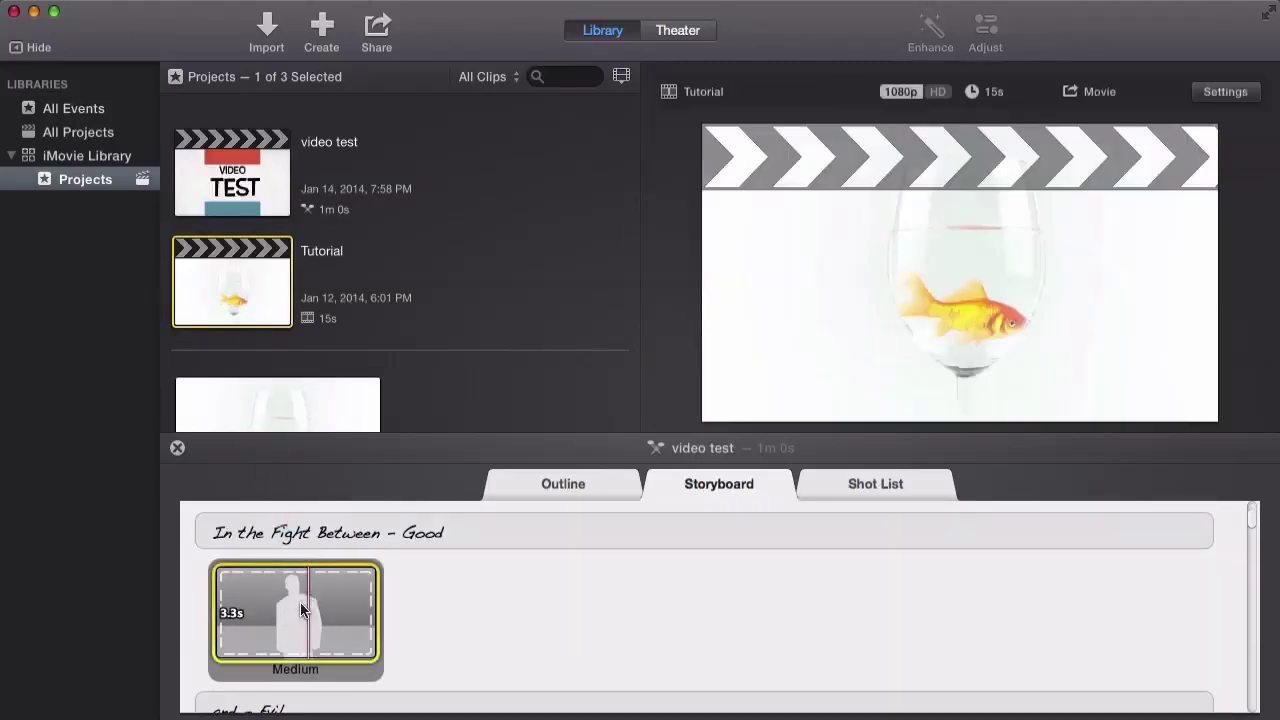
{"action": "right_click", "coordinate": [257, 264]}
{"action": "left_click", "coordinate": [472, 279]}
Scroll the browser to the 15.0s goldfish wine-glass clip and mark a range on it
{"action": "scroll", "coordinate": [423, 357], "scroll_direction": "down", "scroll_amount": 3}
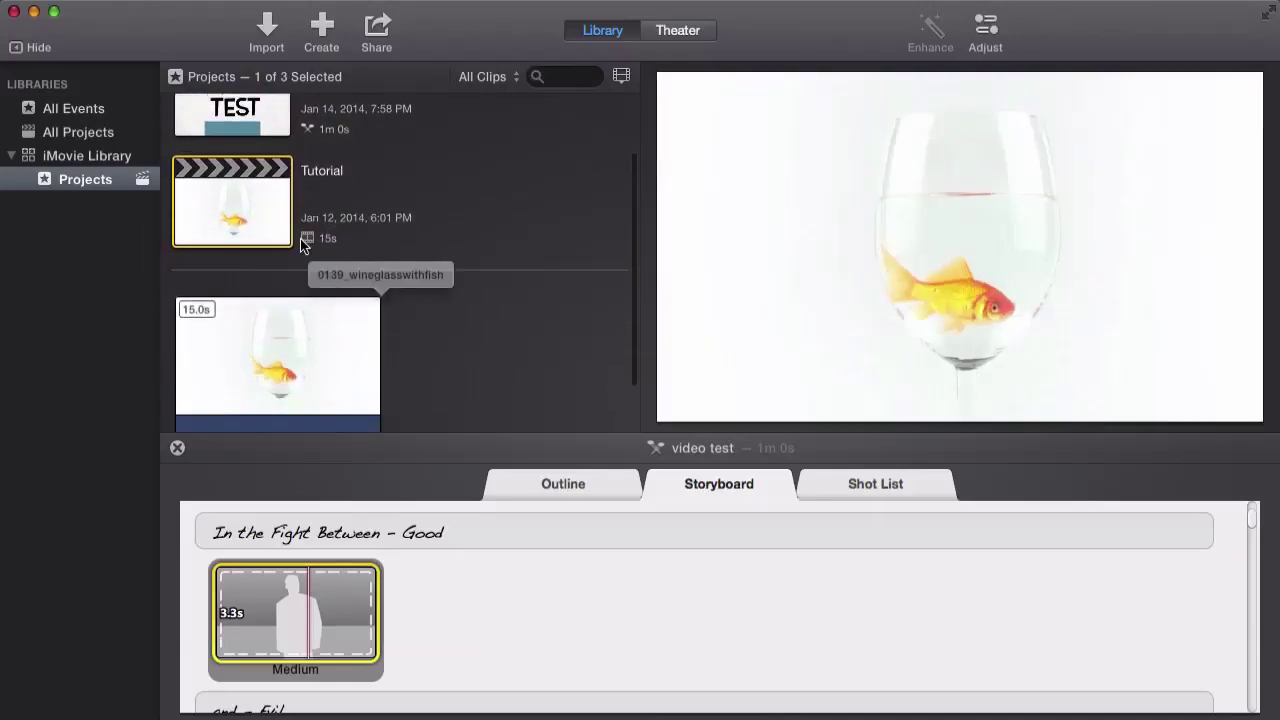
{"action": "scroll", "coordinate": [246, 202], "scroll_direction": "down", "scroll_amount": 2}
{"action": "left_click_drag", "start_coordinate": [288, 295], "coordinate": [310, 605]}
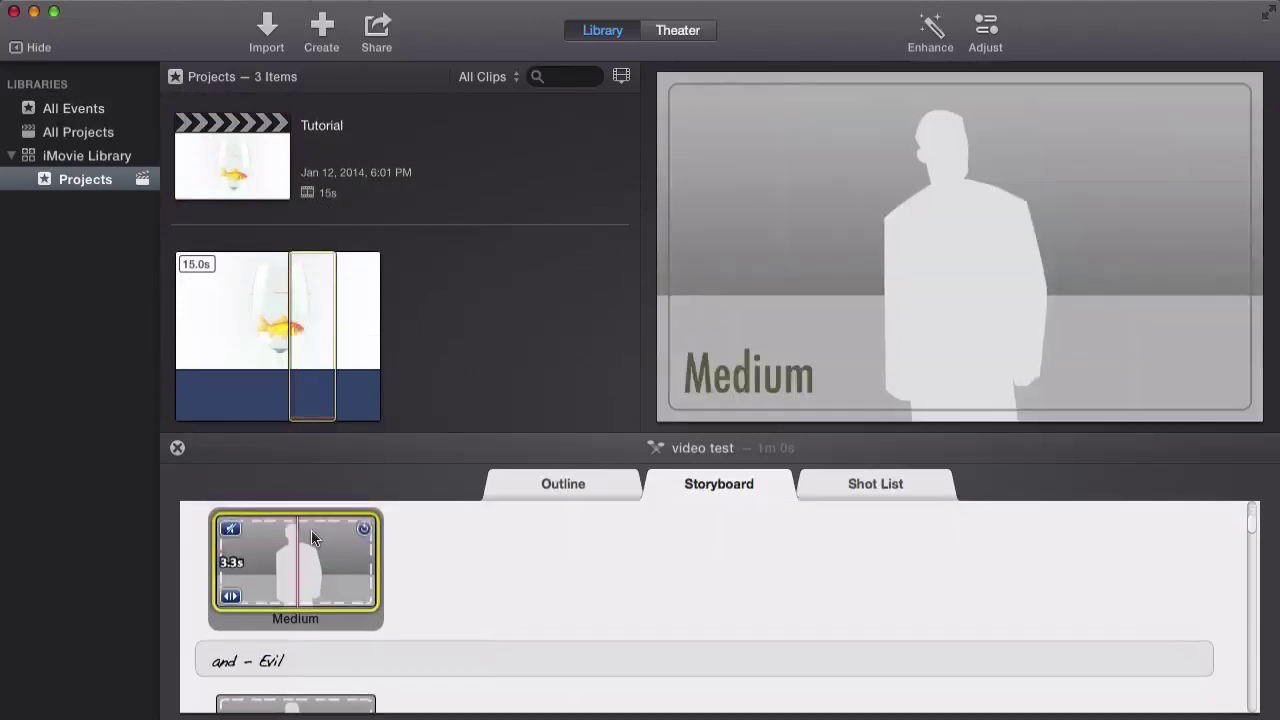
Fill the Medium placeholders with goldfish clip ranges, the first getting a 3.3s segment
{"action": "left_click", "coordinate": [299, 318]}
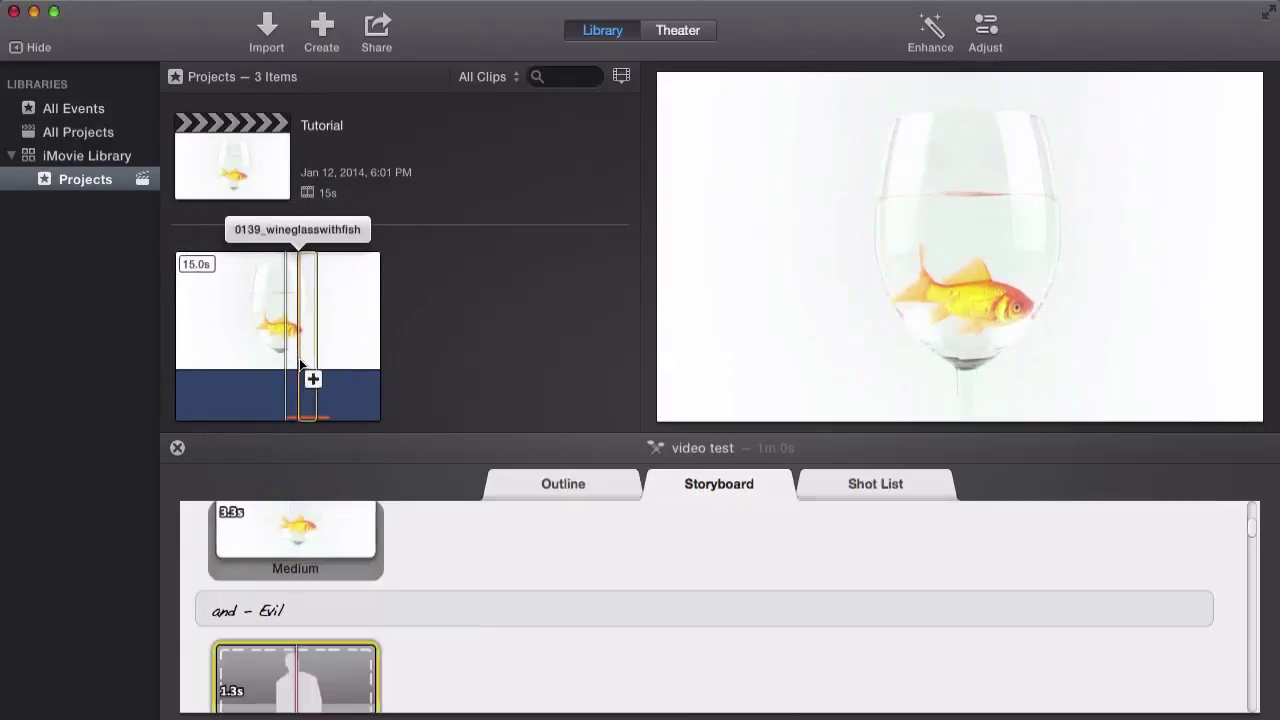
{"action": "left_click", "coordinate": [299, 358]}
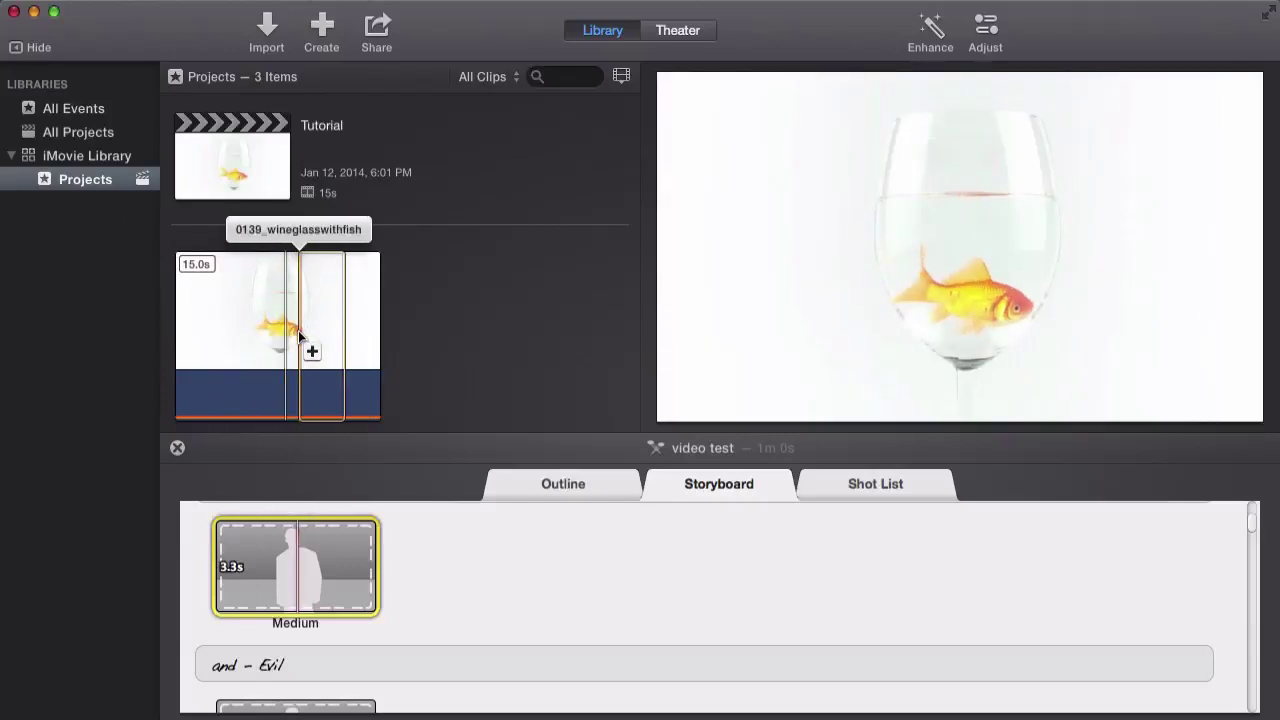
{"action": "left_click", "coordinate": [227, 334]}
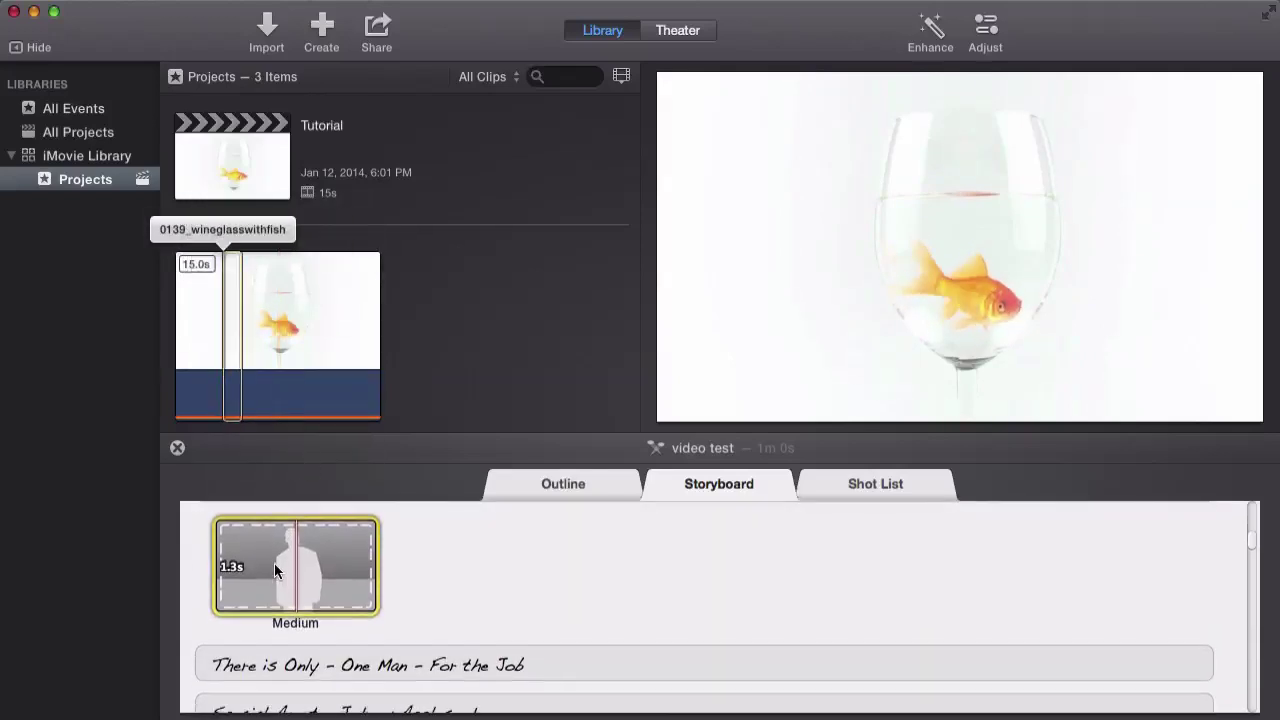
{"action": "scroll", "coordinate": [277, 566], "scroll_direction": "up", "scroll_amount": 5}
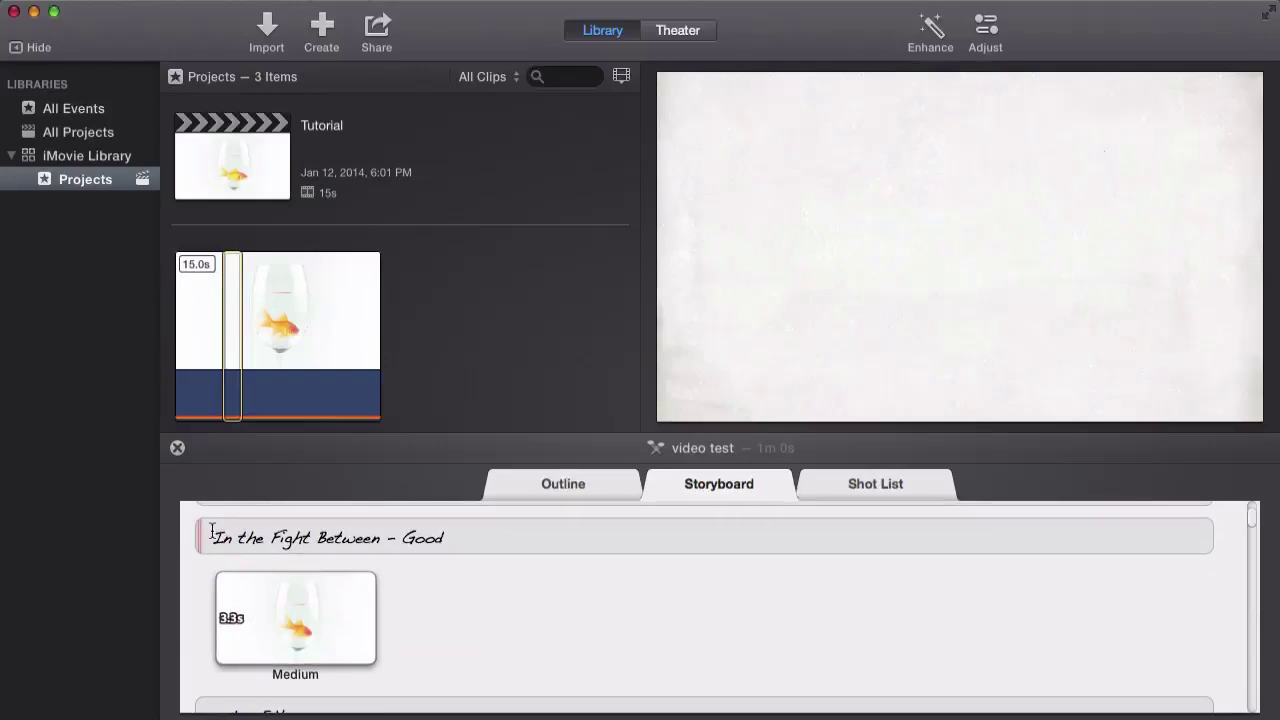
Replace the 'In the Fight Between' / 'Good' title text with 'hello world' and 'woah'
{"action": "key", "text": "space"}
{"action": "left_click", "coordinate": [314, 535]}
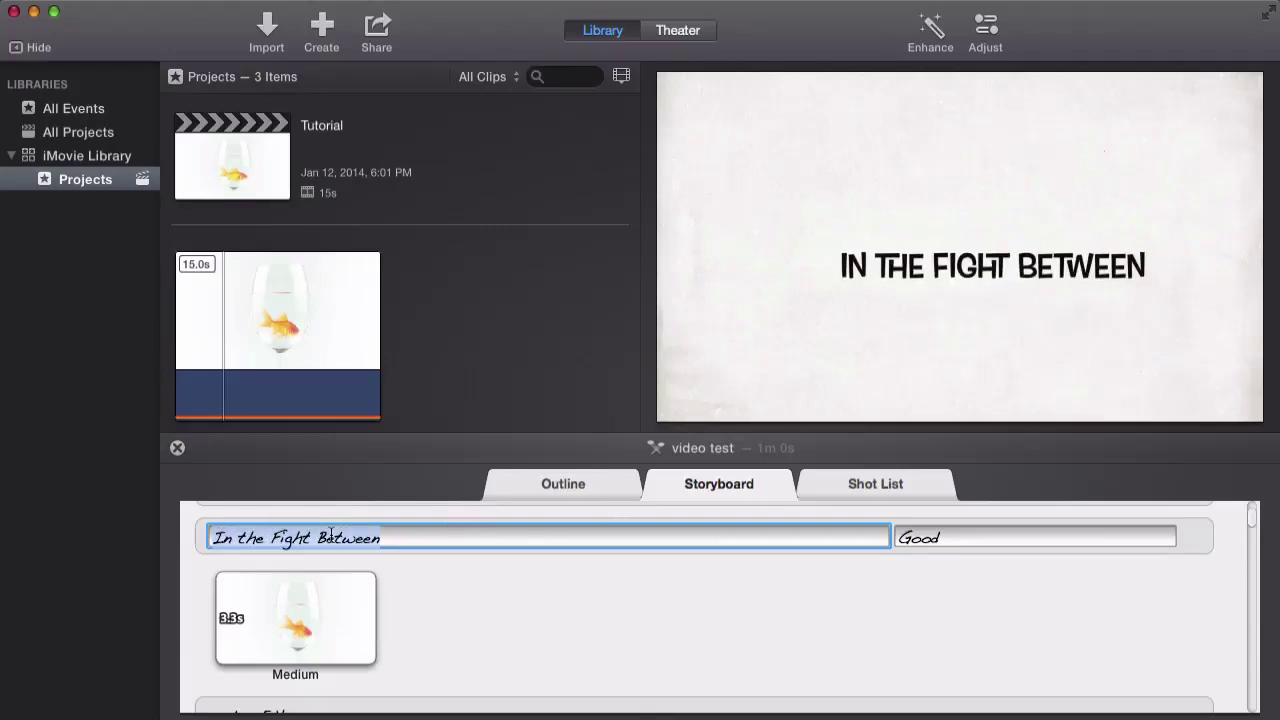
{"action": "type", "text": "hello world"}
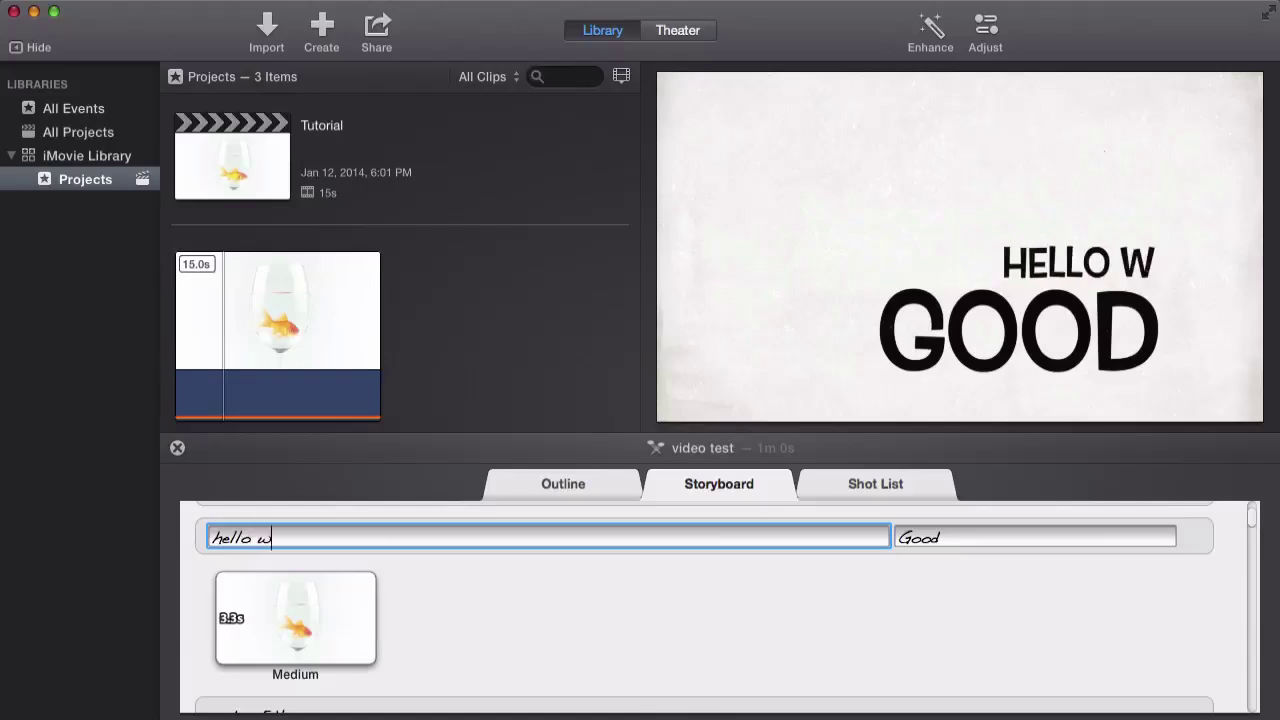
{"action": "left_click", "coordinate": [946, 538]}
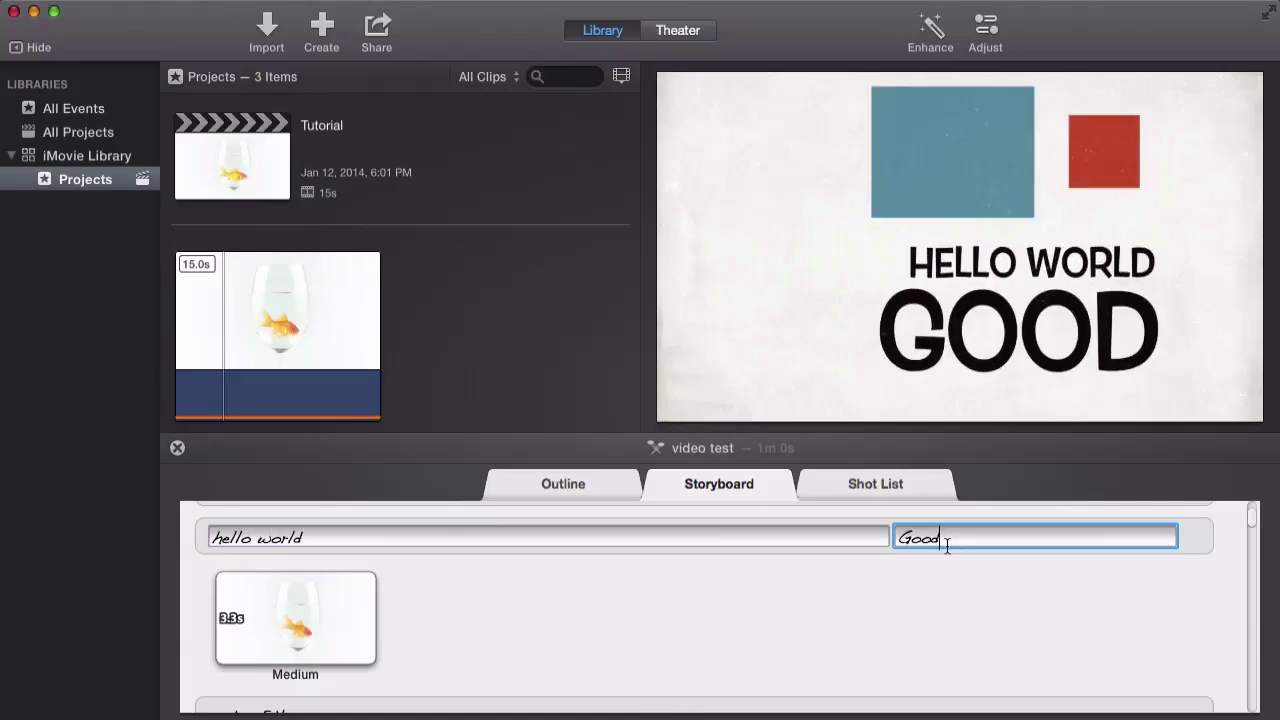
{"action": "key", "text": "BackSpace"}
{"action": "key", "text": "BackSpace"}
{"action": "key", "text": "BackSpace"}
{"action": "key", "text": "BackSpace"}
{"action": "type", "text": "woah"}
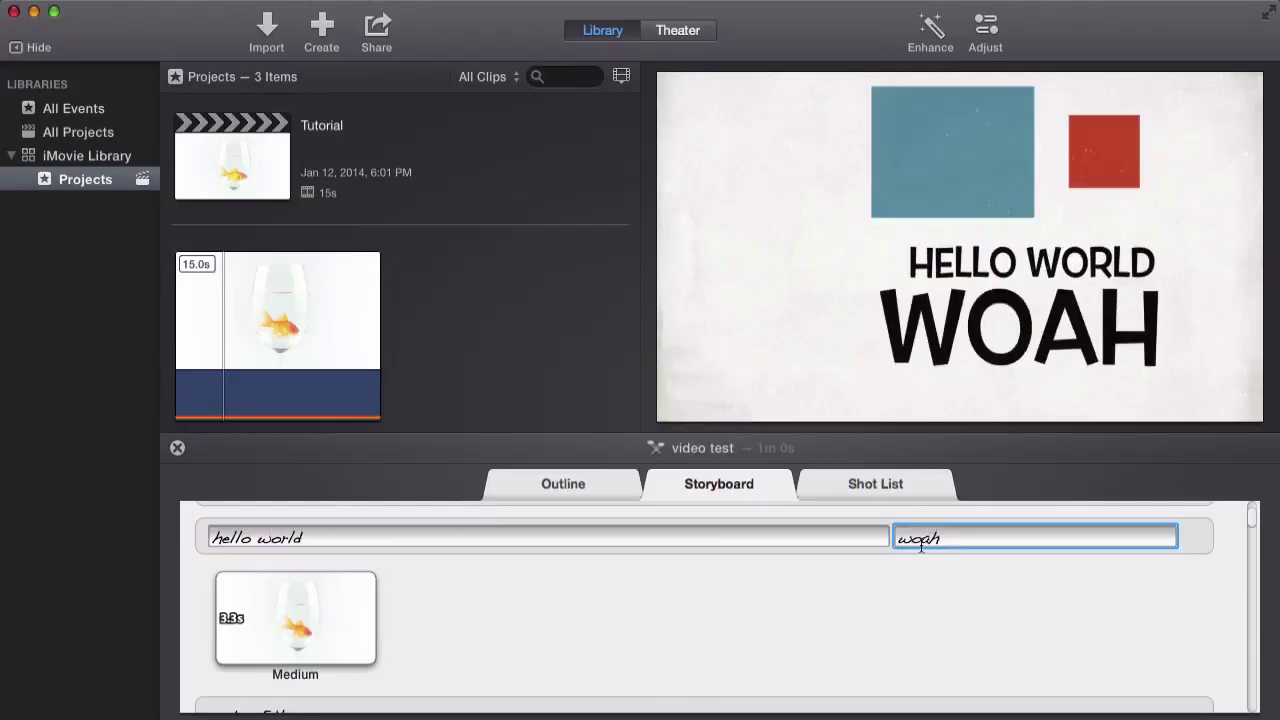
{"action": "scroll", "coordinate": [589, 574], "scroll_direction": "down", "scroll_amount": 2}
{"action": "scroll", "coordinate": [584, 573], "scroll_direction": "up", "scroll_amount": 3}
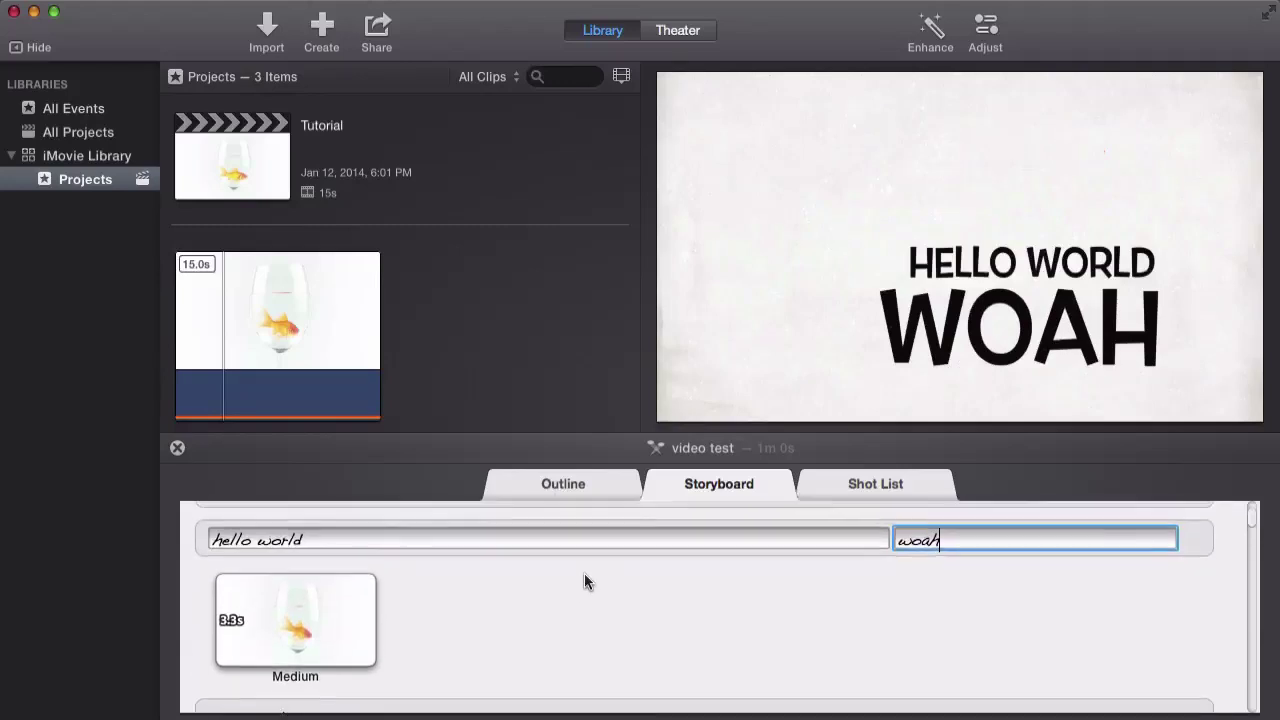
{"action": "mouse_move", "coordinate": [358, 601]}
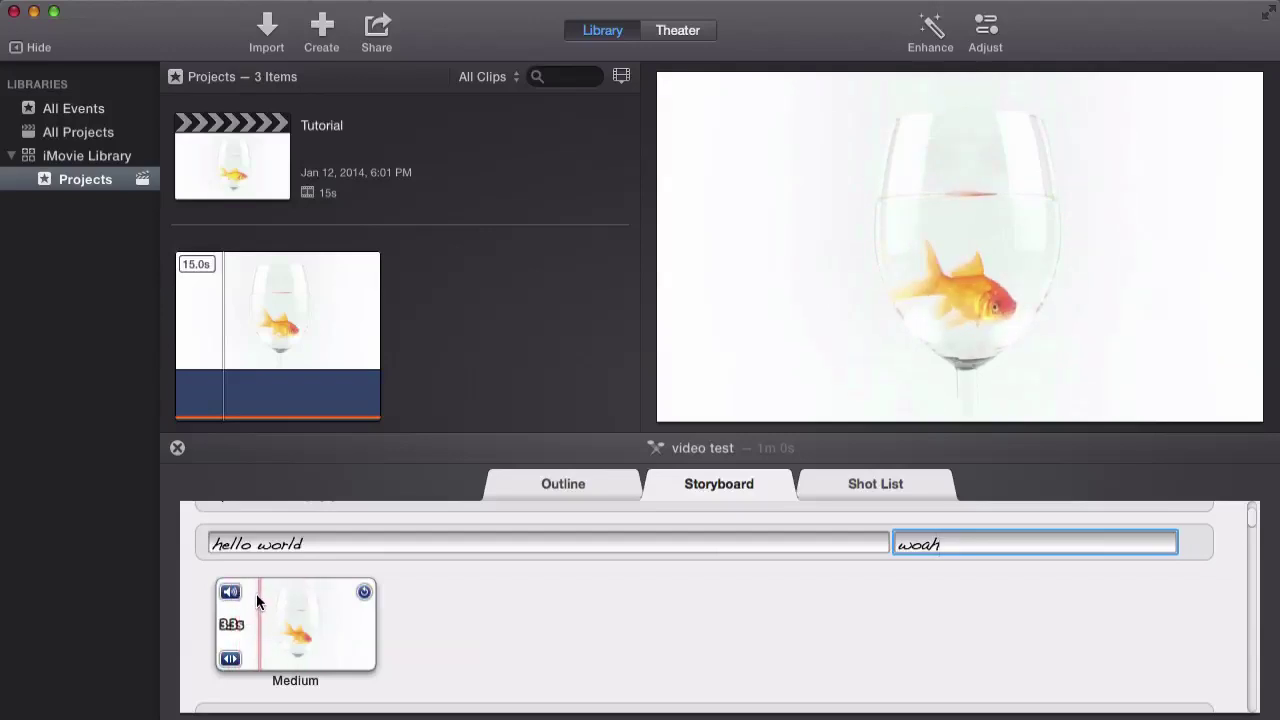
{"action": "left_click", "coordinate": [231, 660]}
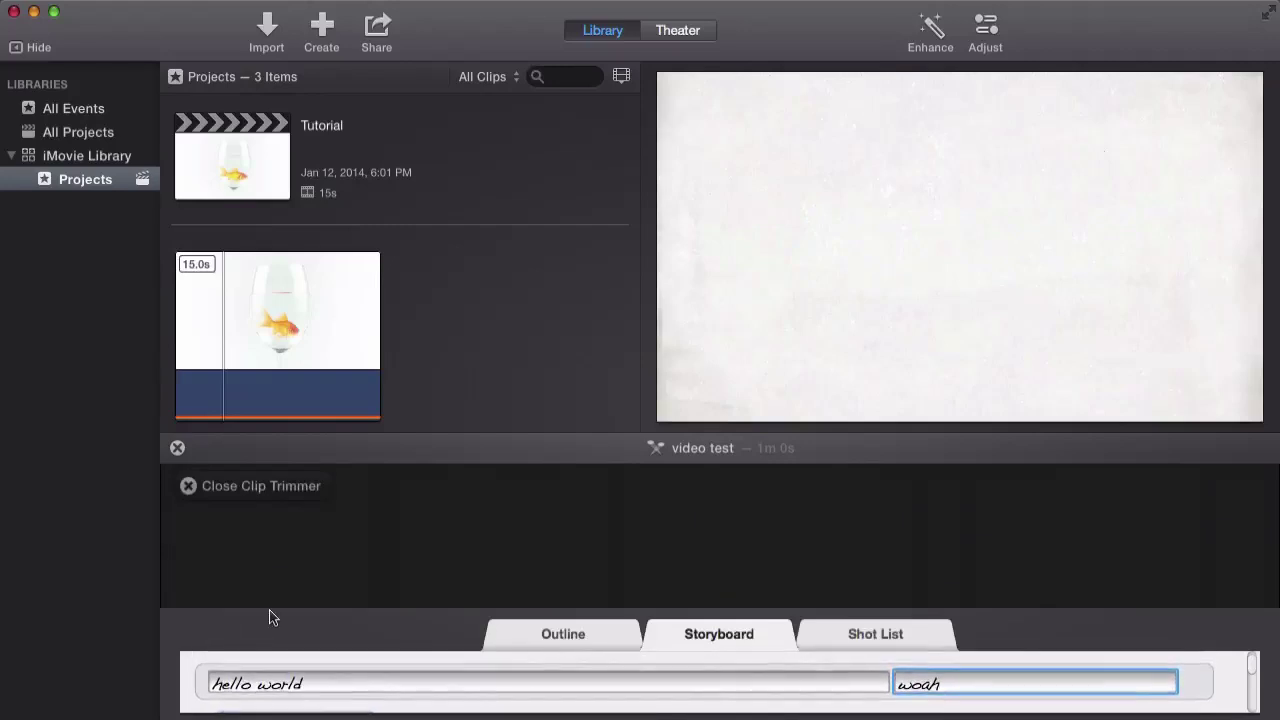
{"action": "left_click", "coordinate": [190, 487]}
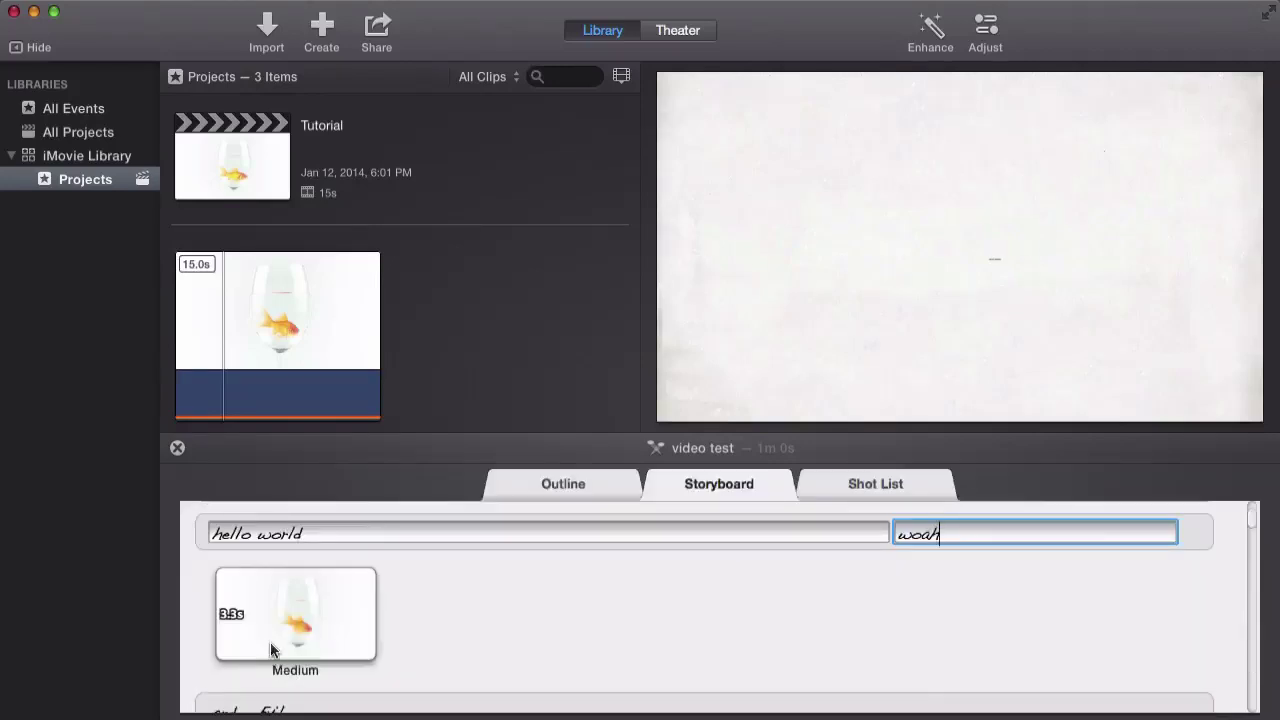
Commit the 'hello world / woah' title, now paired with the 3.3s goldfish shot
{"action": "left_click", "coordinate": [362, 580]}
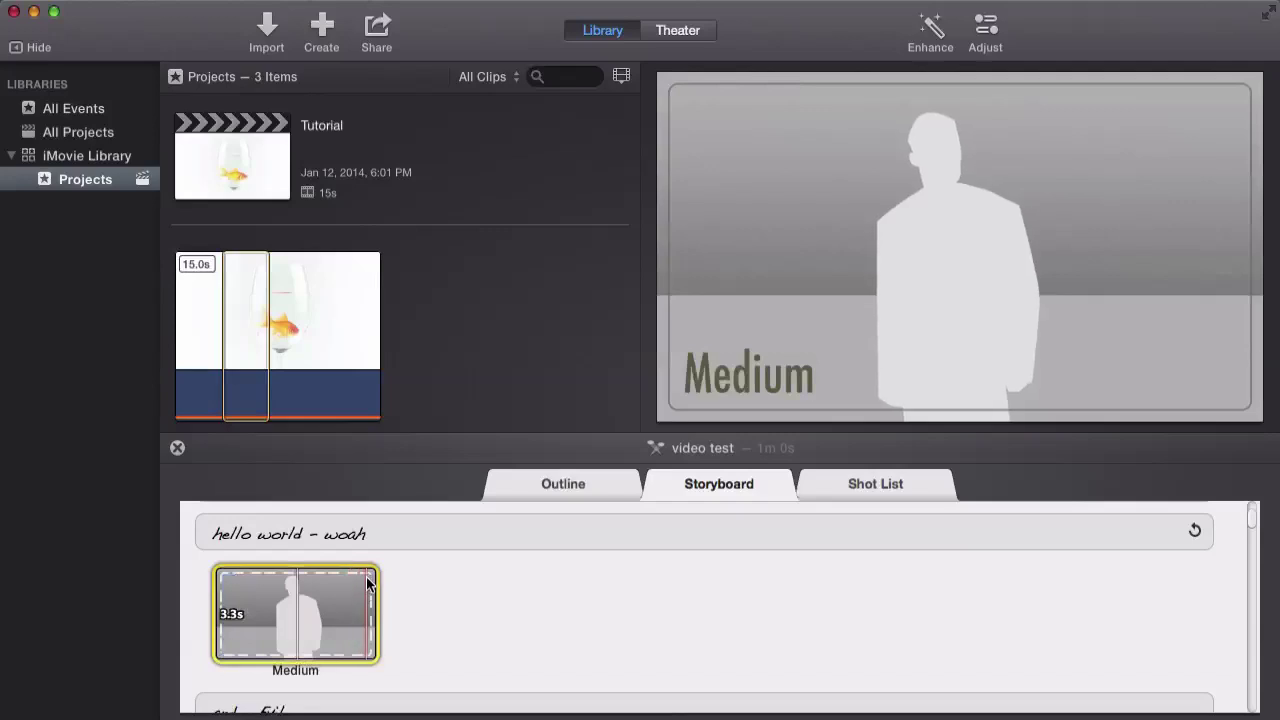
{"action": "scroll", "coordinate": [380, 545], "scroll_direction": "down", "scroll_amount": 5}
{"action": "scroll", "coordinate": [388, 553], "scroll_direction": "up", "scroll_amount": 2}
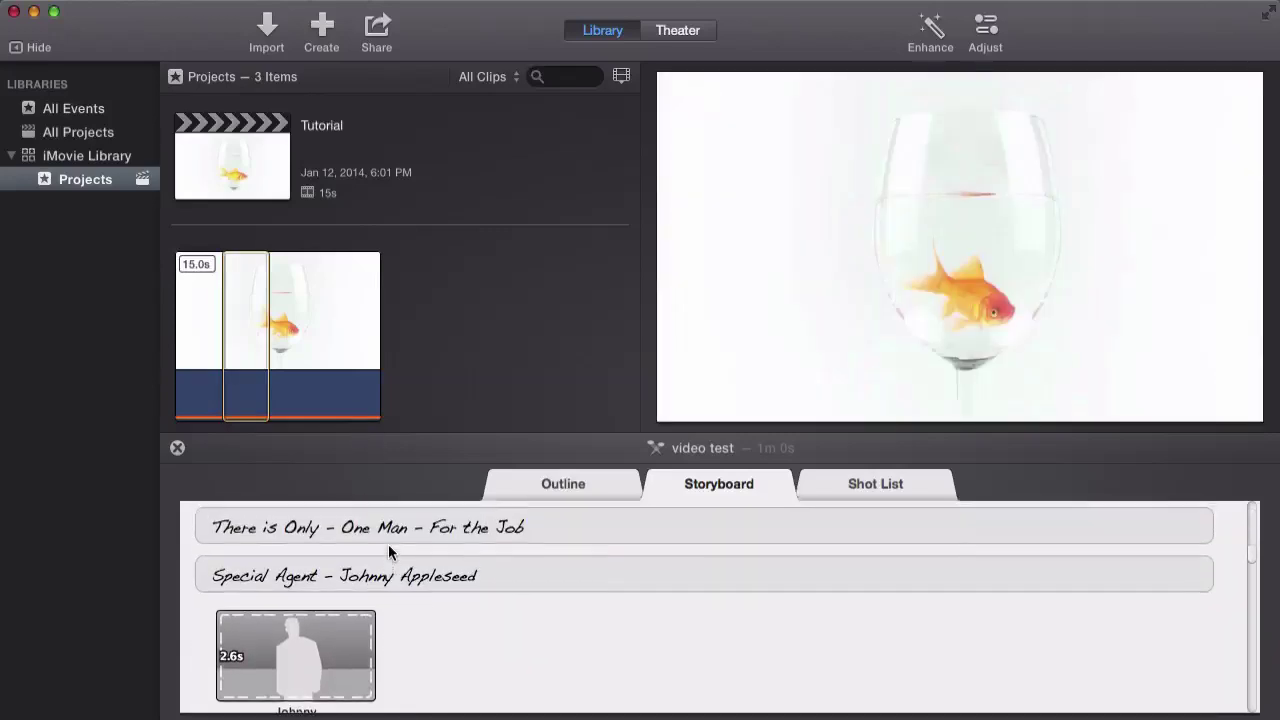
{"action": "scroll", "coordinate": [388, 548], "scroll_direction": "down", "scroll_amount": 3}
{"action": "scroll", "coordinate": [388, 548], "scroll_direction": "up", "scroll_amount": 3}
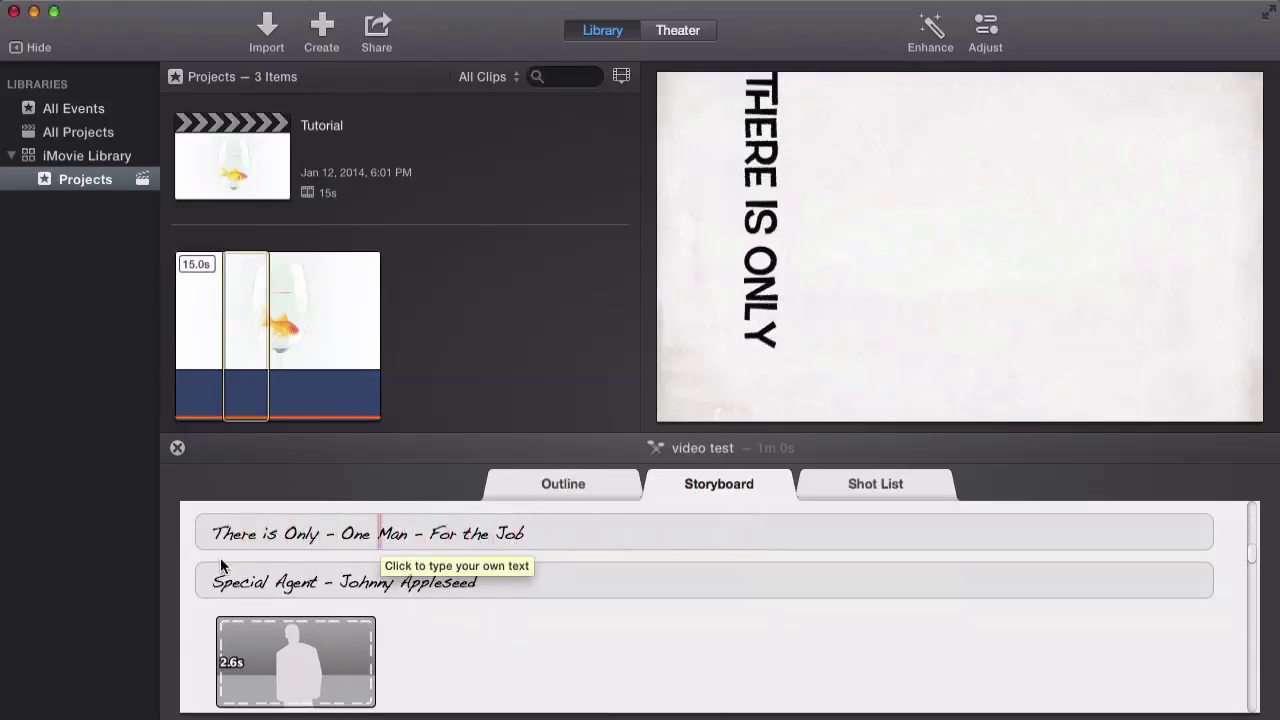
Open the Special Agent – Johnny Appleseed title card and preview its three text fields
{"action": "left_click", "coordinate": [291, 584]}
{"action": "scroll", "coordinate": [314, 549], "scroll_direction": "down", "scroll_amount": 3}
{"action": "scroll", "coordinate": [292, 552], "scroll_direction": "up", "scroll_amount": 4}
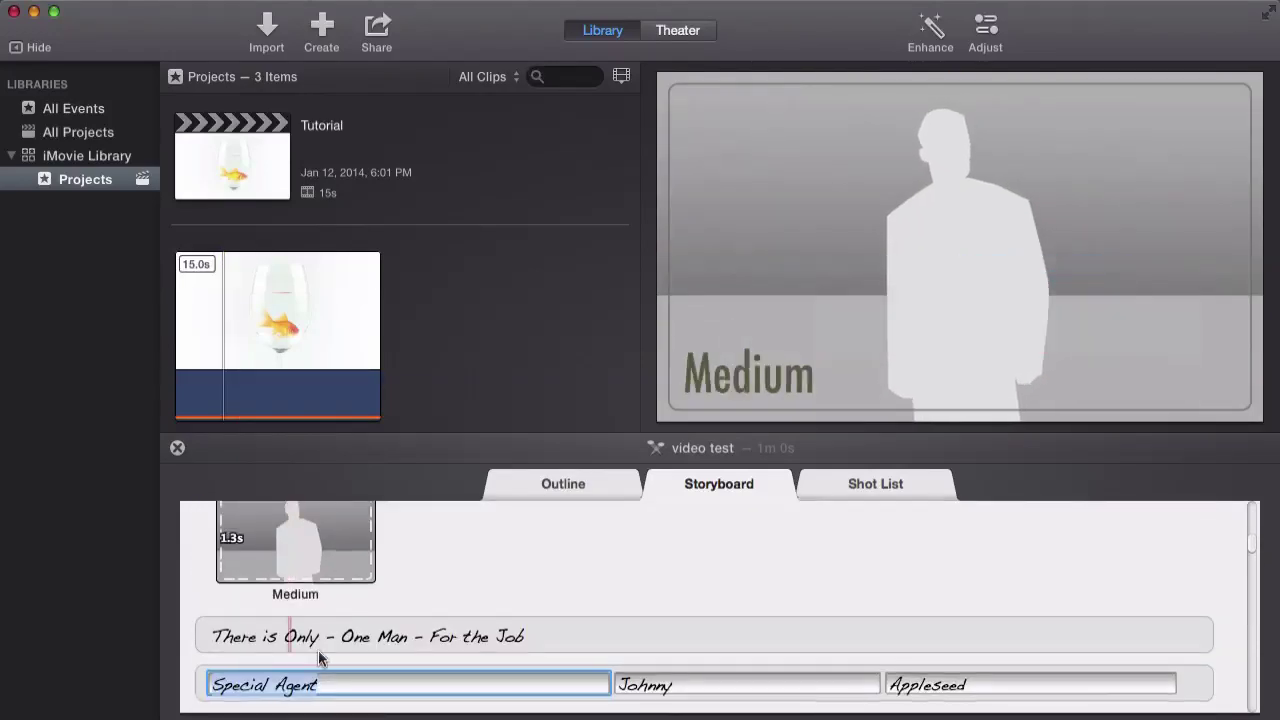
{"action": "scroll", "coordinate": [330, 655], "scroll_direction": "down", "scroll_amount": 1}
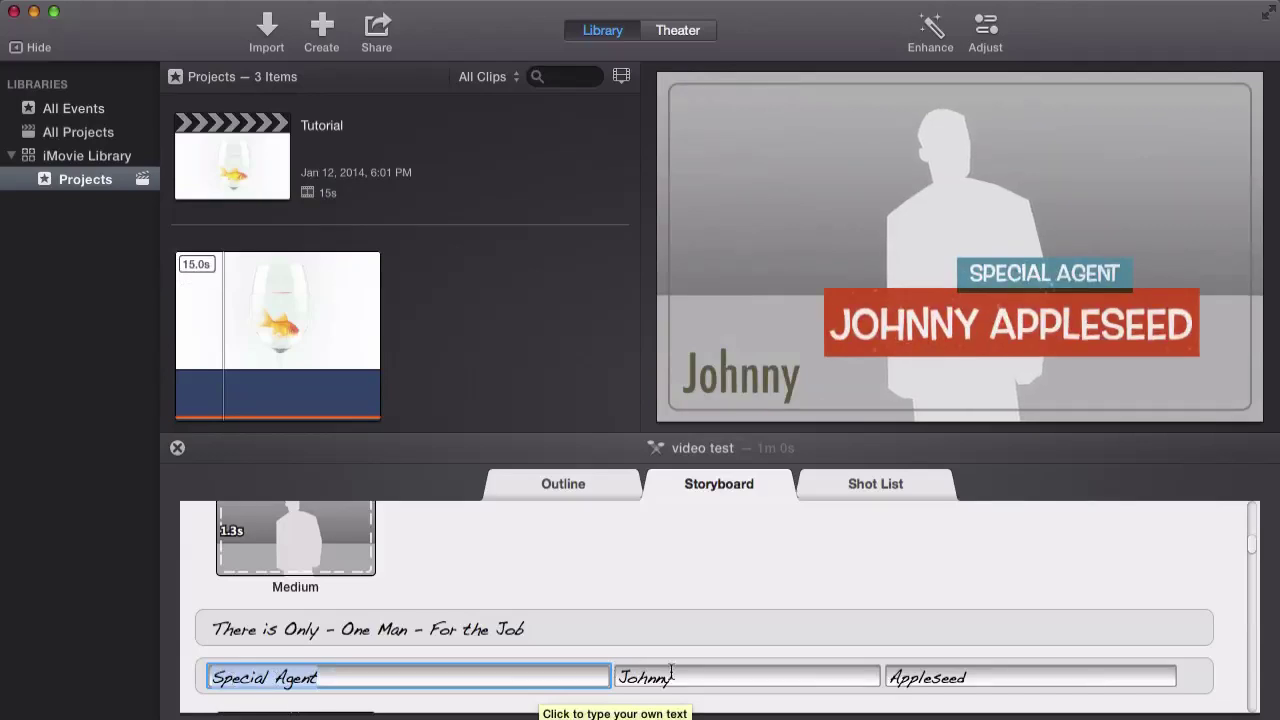
{"action": "scroll", "coordinate": [928, 675], "scroll_direction": "down", "scroll_amount": 5}
{"action": "scroll", "coordinate": [946, 677], "scroll_direction": "up", "scroll_amount": 2}
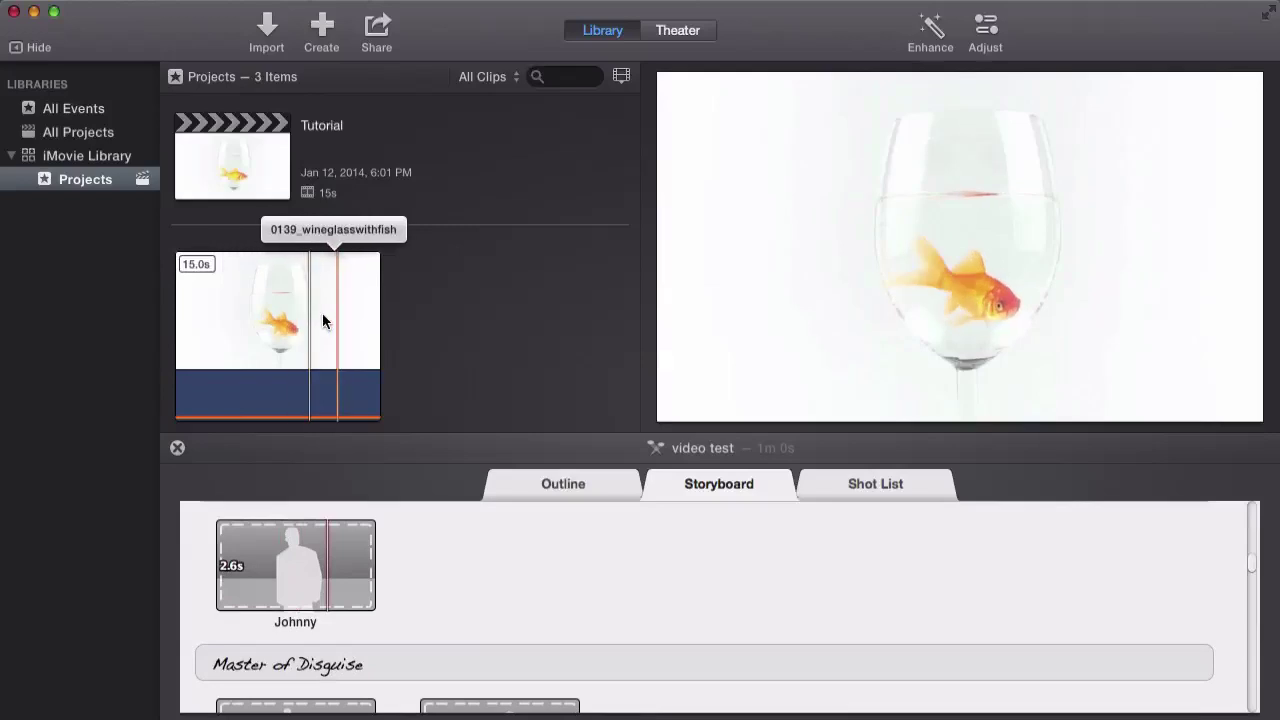
Mark a short range near the goldfish clip's start and drop it onto the 2.6s Johnny placeholder
{"action": "left_click", "coordinate": [305, 570]}
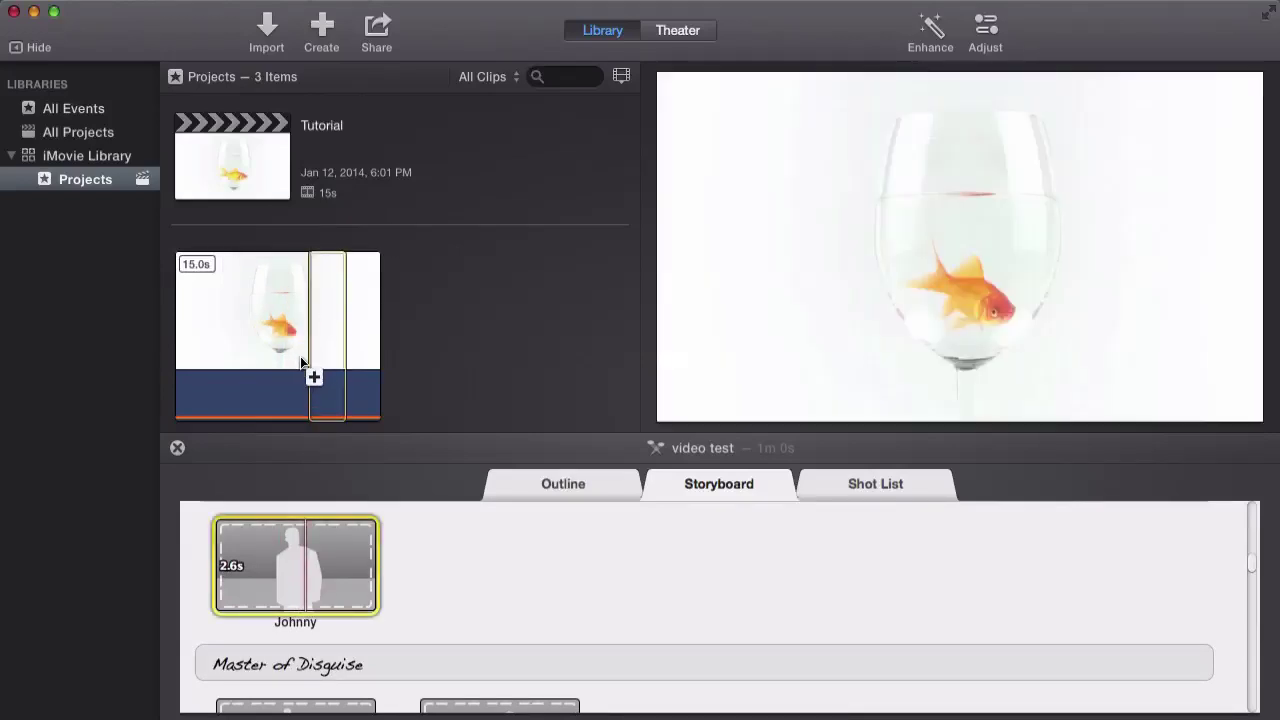
{"action": "scroll", "coordinate": [323, 546], "scroll_direction": "up", "scroll_amount": 2}
{"action": "scroll", "coordinate": [320, 620], "scroll_direction": "down", "scroll_amount": 1}
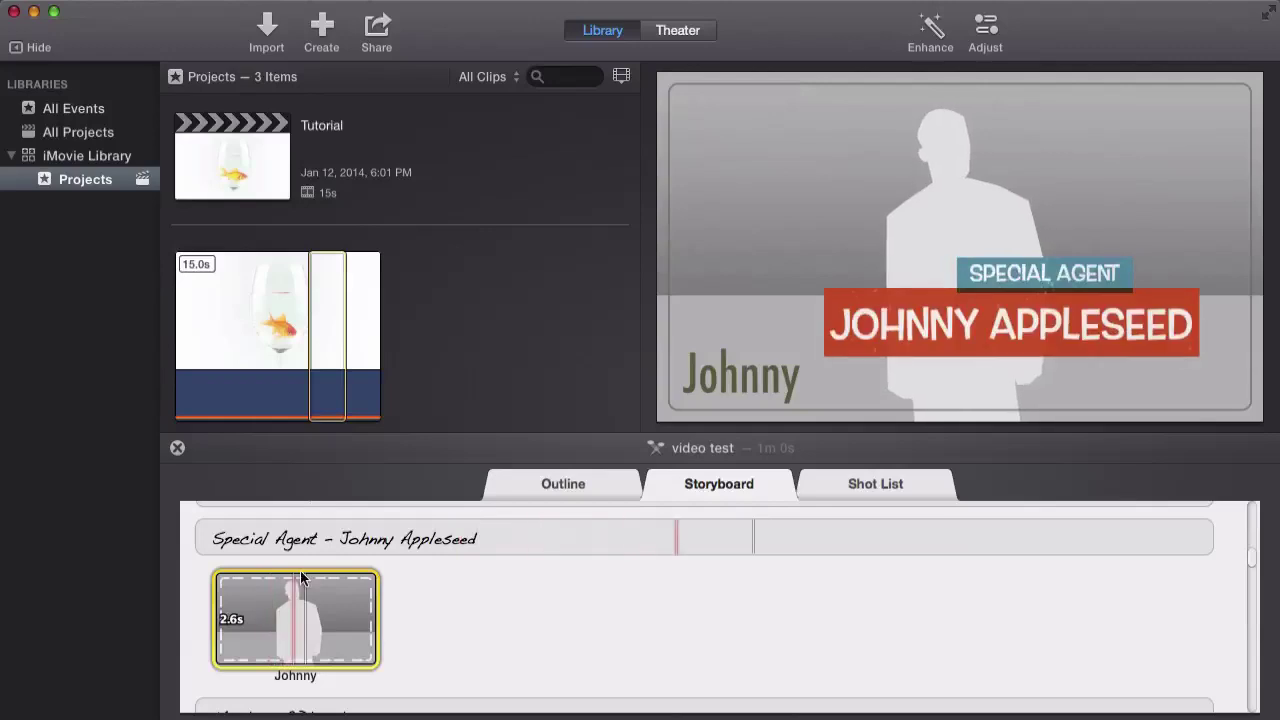
{"action": "left_click", "coordinate": [321, 308]}
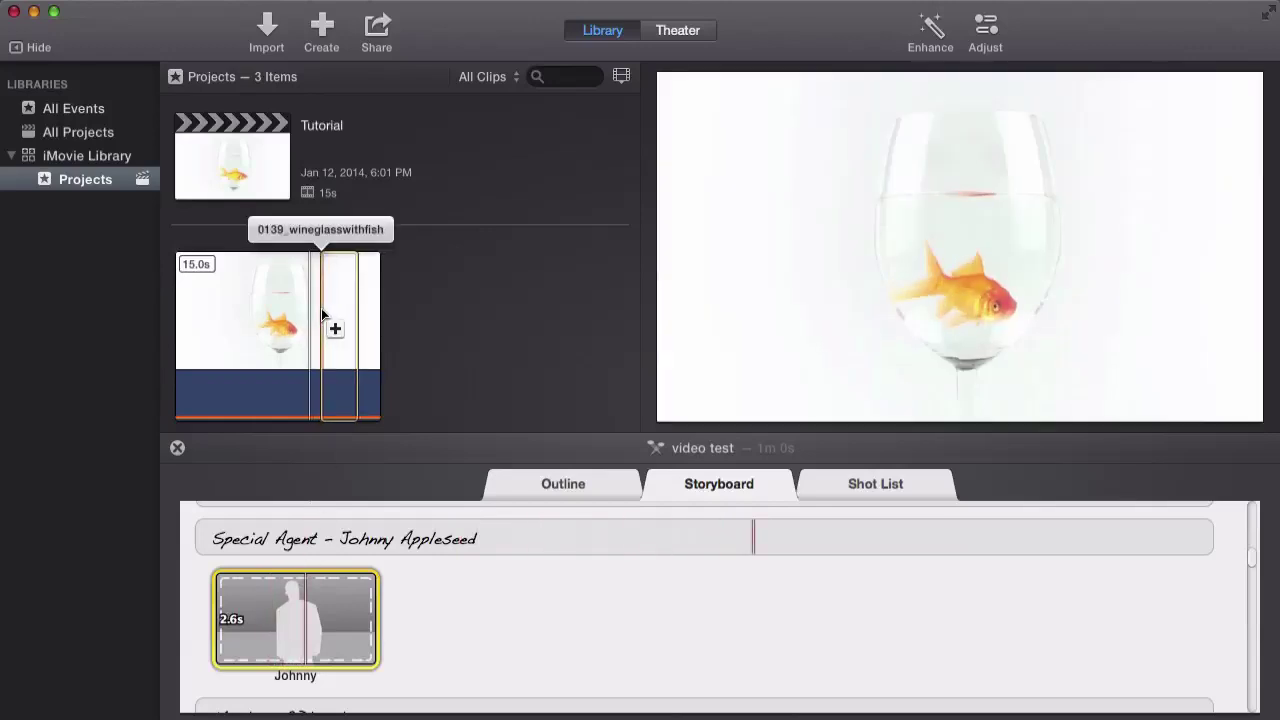
{"action": "left_click", "coordinate": [250, 305]}
{"action": "left_click_drag", "start_coordinate": [260, 318], "coordinate": [298, 627]}
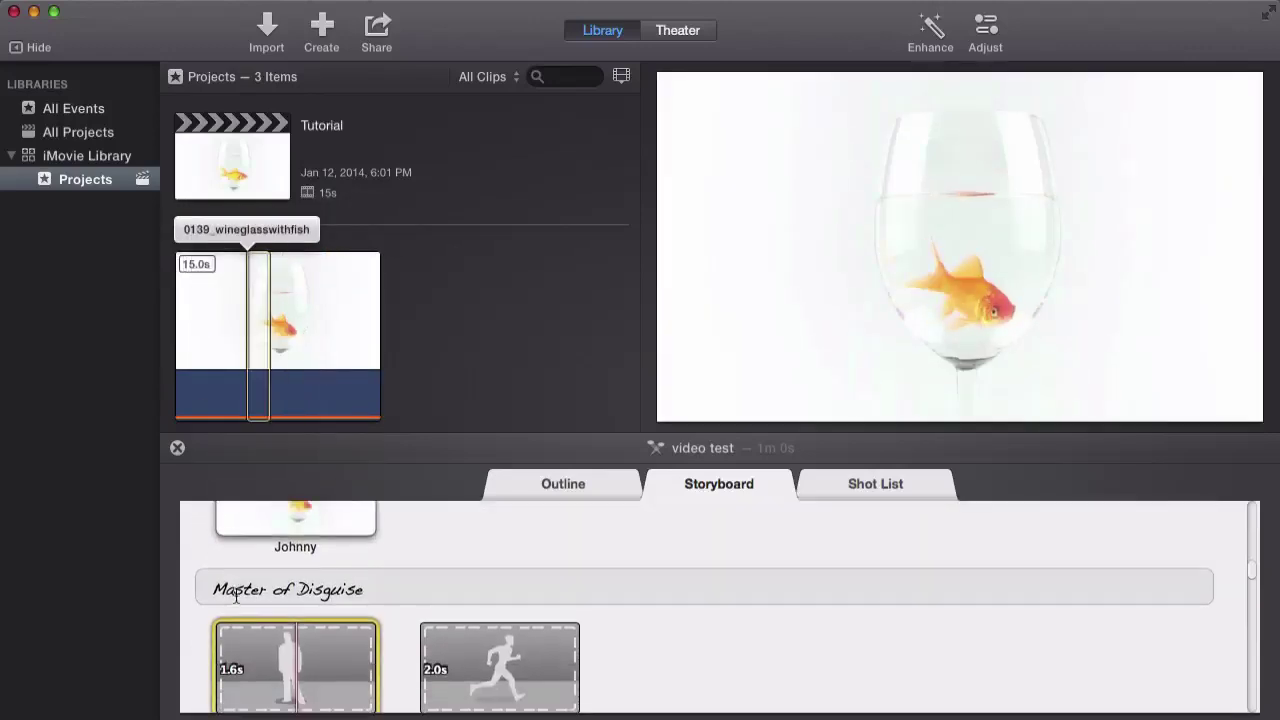
{"action": "scroll", "coordinate": [273, 538], "scroll_direction": "up", "scroll_amount": 4}
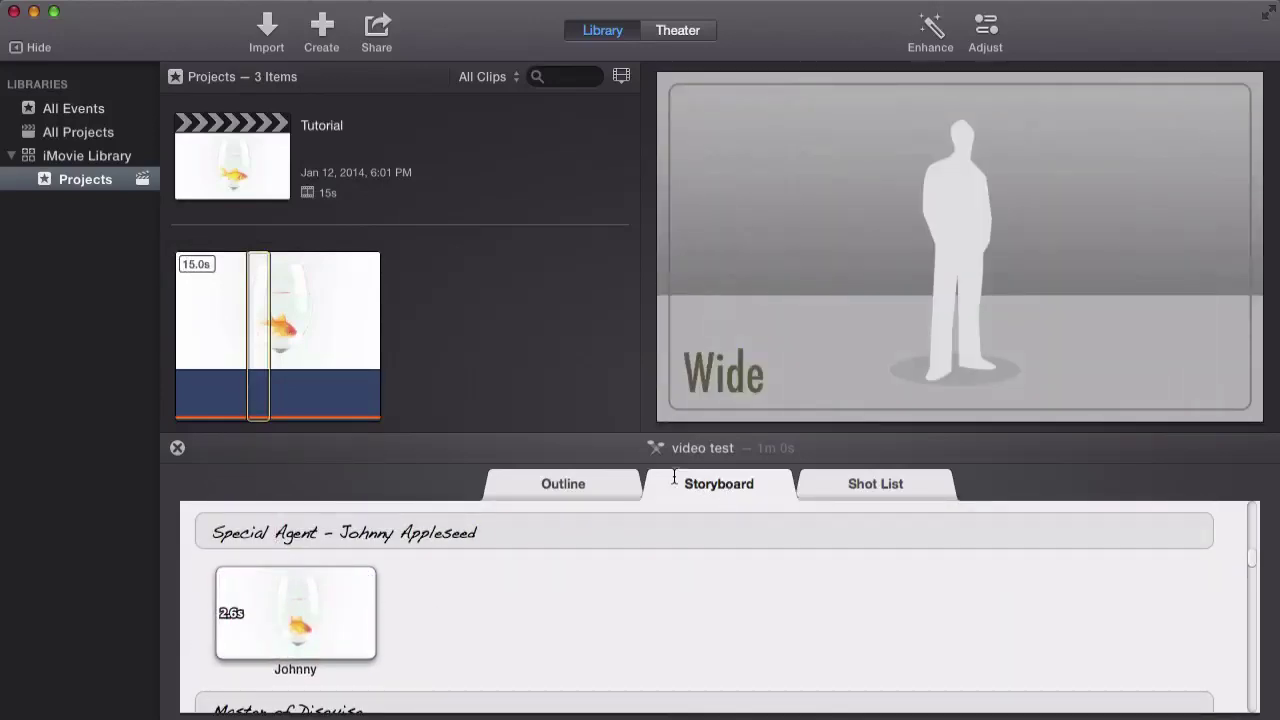
{"action": "left_click_drag", "start_coordinate": [272, 345], "coordinate": [352, 453]}
Scroll the storyboard down to the 'video – test' card and the Credits
{"action": "scroll", "coordinate": [377, 568], "scroll_direction": "down", "scroll_amount": 15}
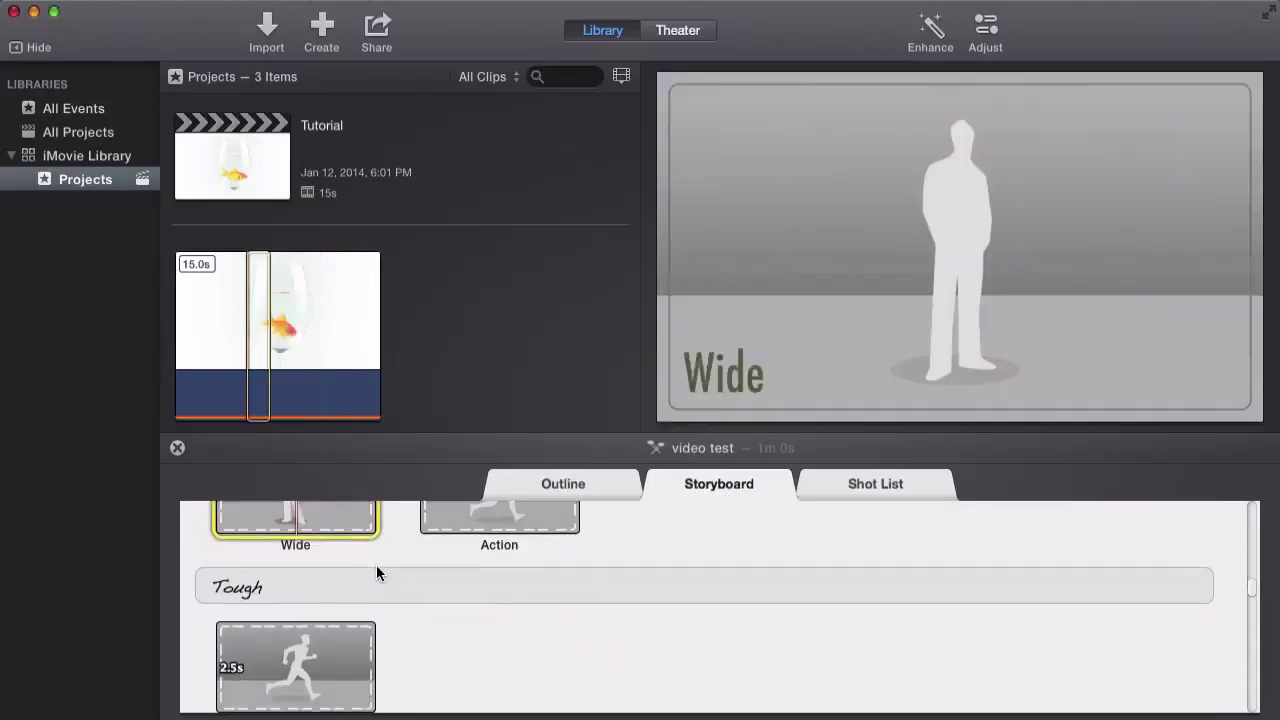
{"action": "scroll", "coordinate": [381, 556], "scroll_direction": "down", "scroll_amount": 5}
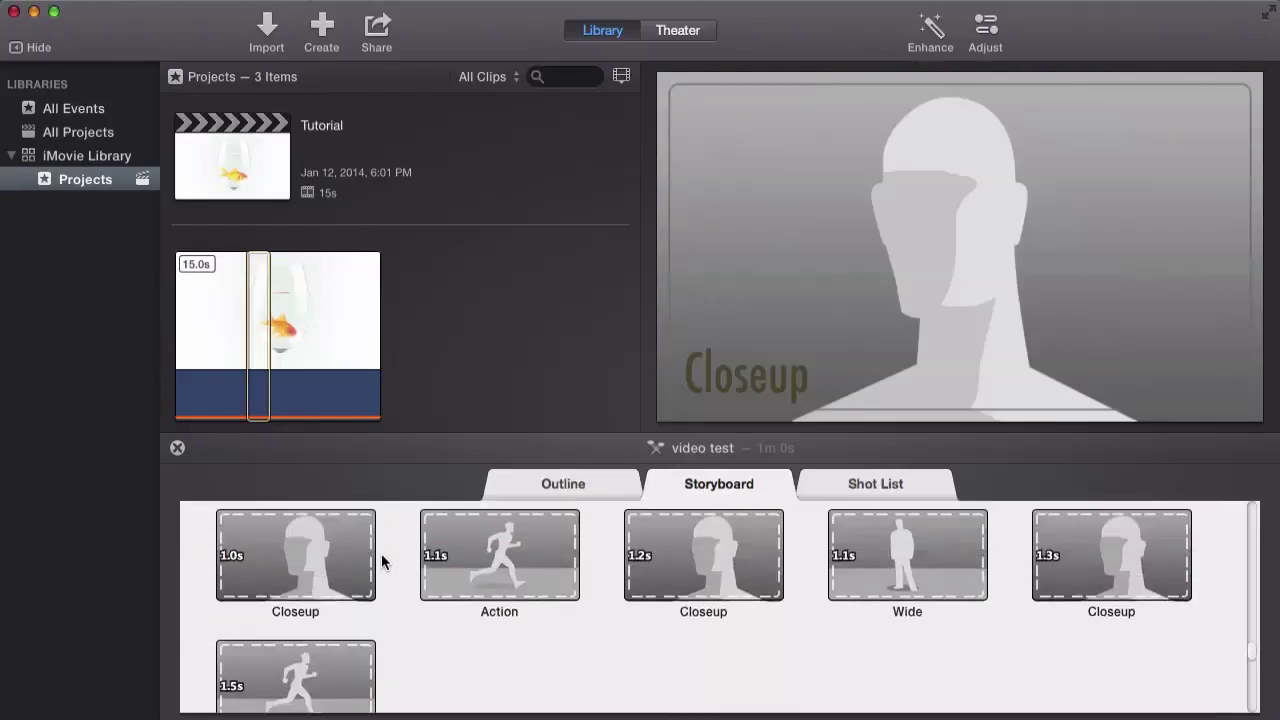
{"action": "scroll", "coordinate": [384, 554], "scroll_direction": "up", "scroll_amount": 5}
{"action": "scroll", "coordinate": [386, 558], "scroll_direction": "down", "scroll_amount": 5}
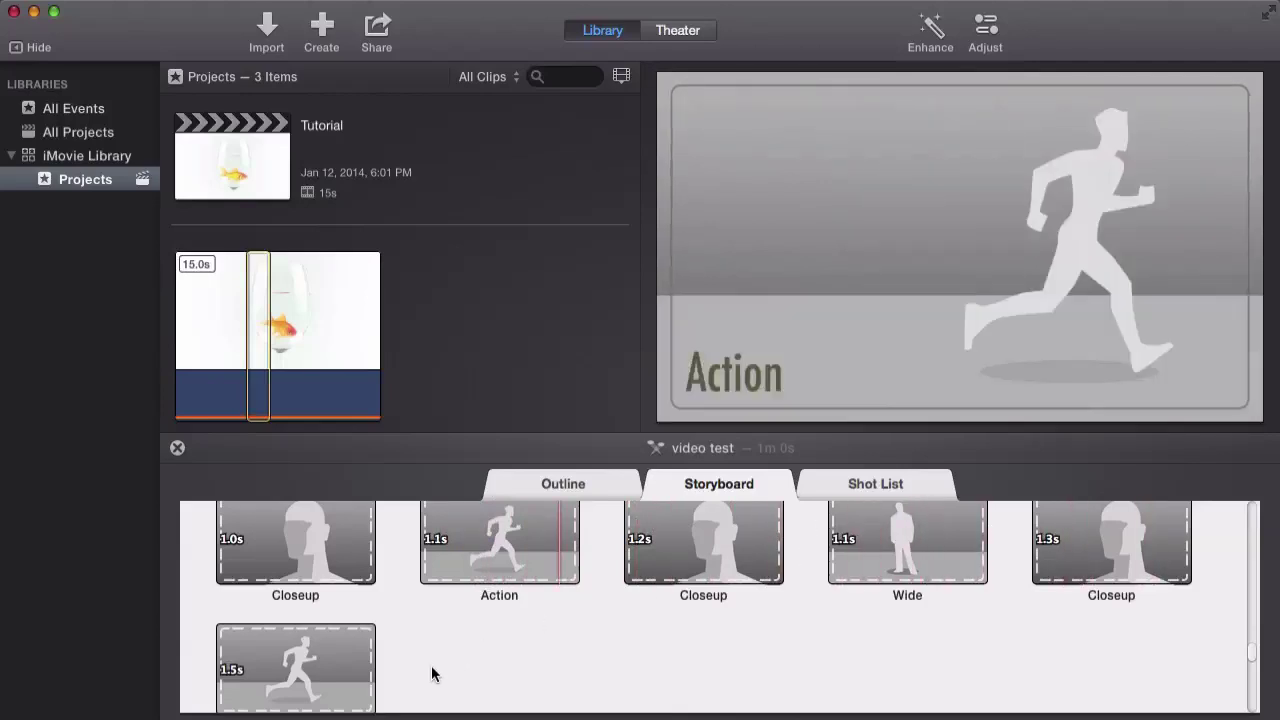
{"action": "scroll", "coordinate": [482, 630], "scroll_direction": "down", "scroll_amount": 5}
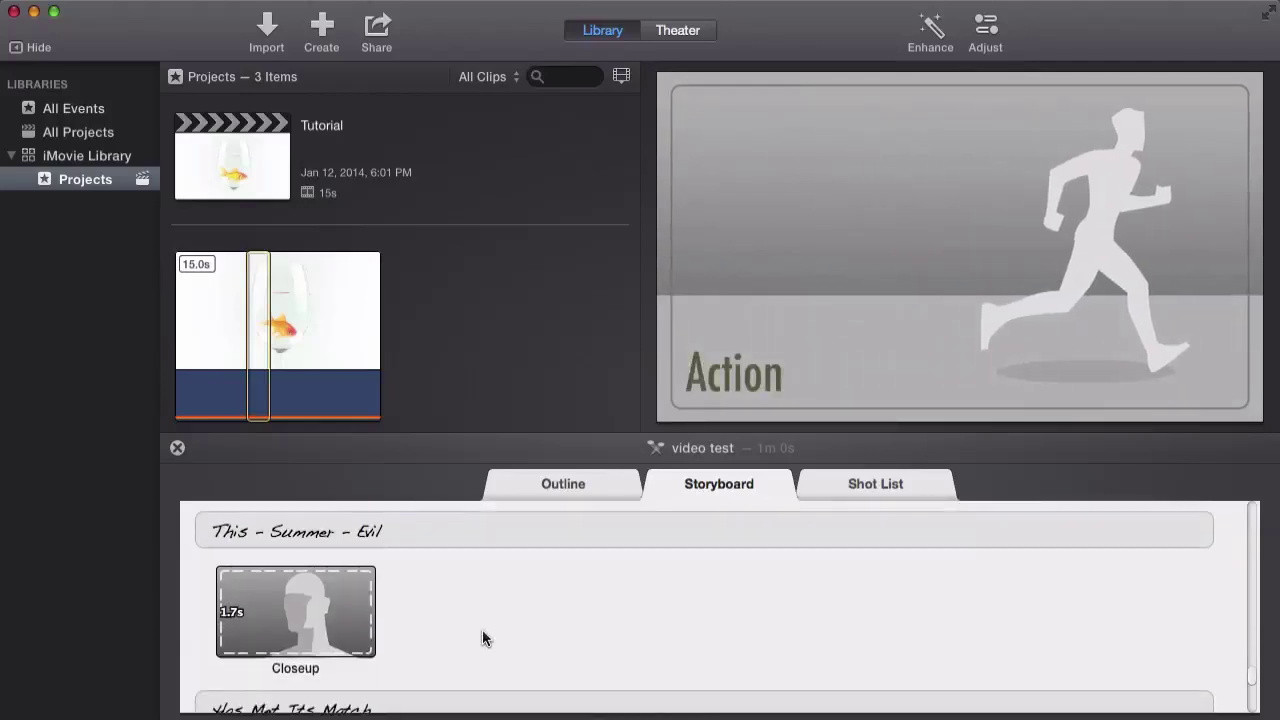
{"action": "scroll", "coordinate": [293, 589], "scroll_direction": "down", "scroll_amount": 5}
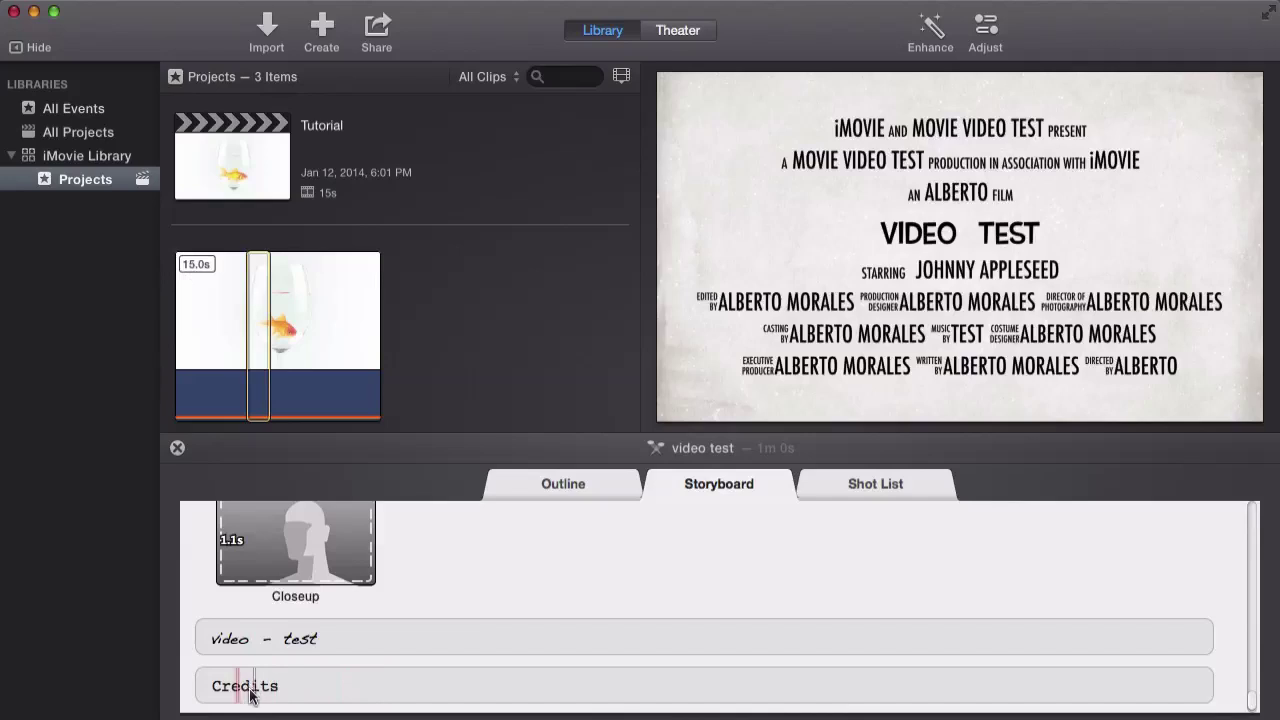
{"action": "mouse_move", "coordinate": [883, 137]}
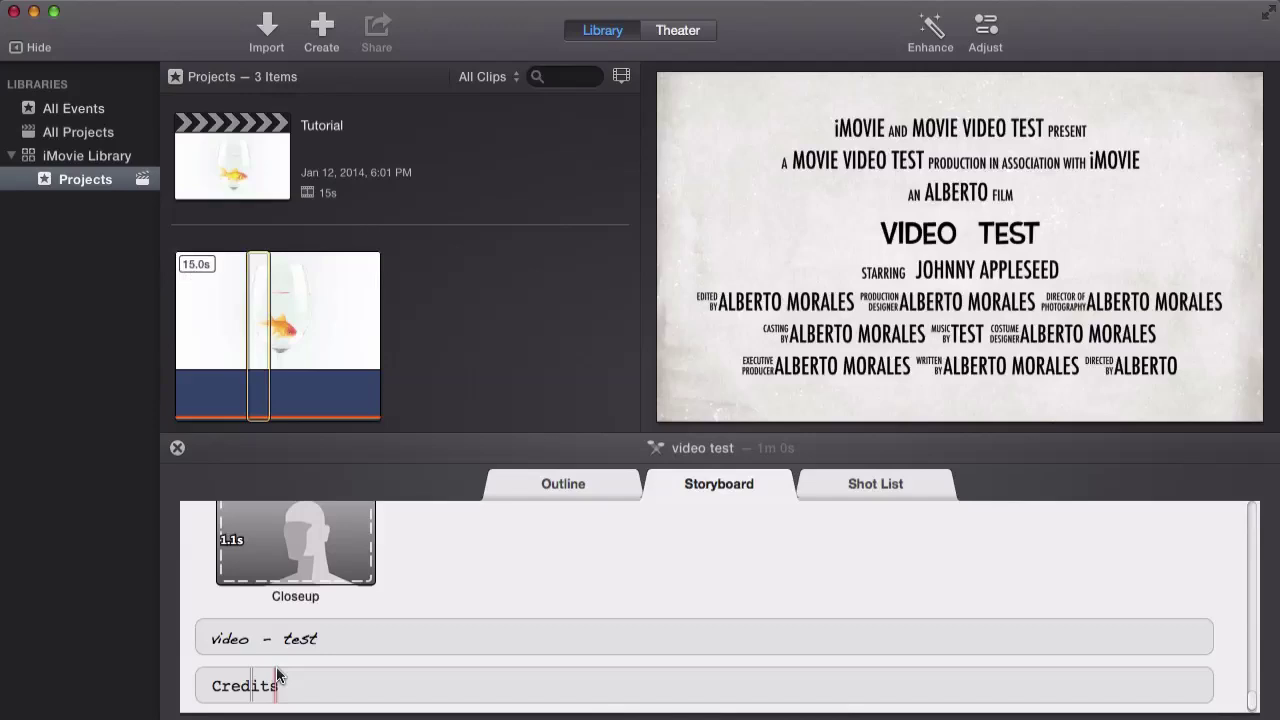
Toggle the Adjust controls on and off, then open the 'video – test' title for editing
{"action": "left_click", "coordinate": [967, 40]}
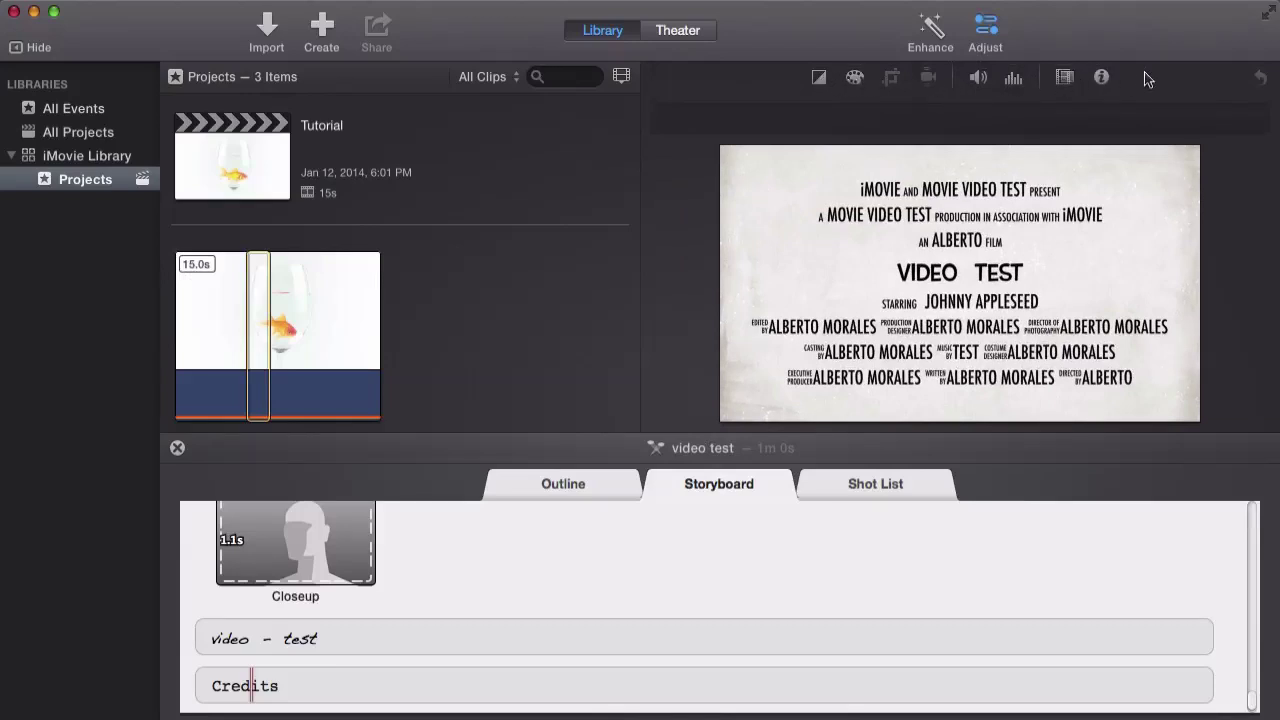
{"action": "left_click", "coordinate": [985, 30]}
{"action": "left_click", "coordinate": [275, 638]}
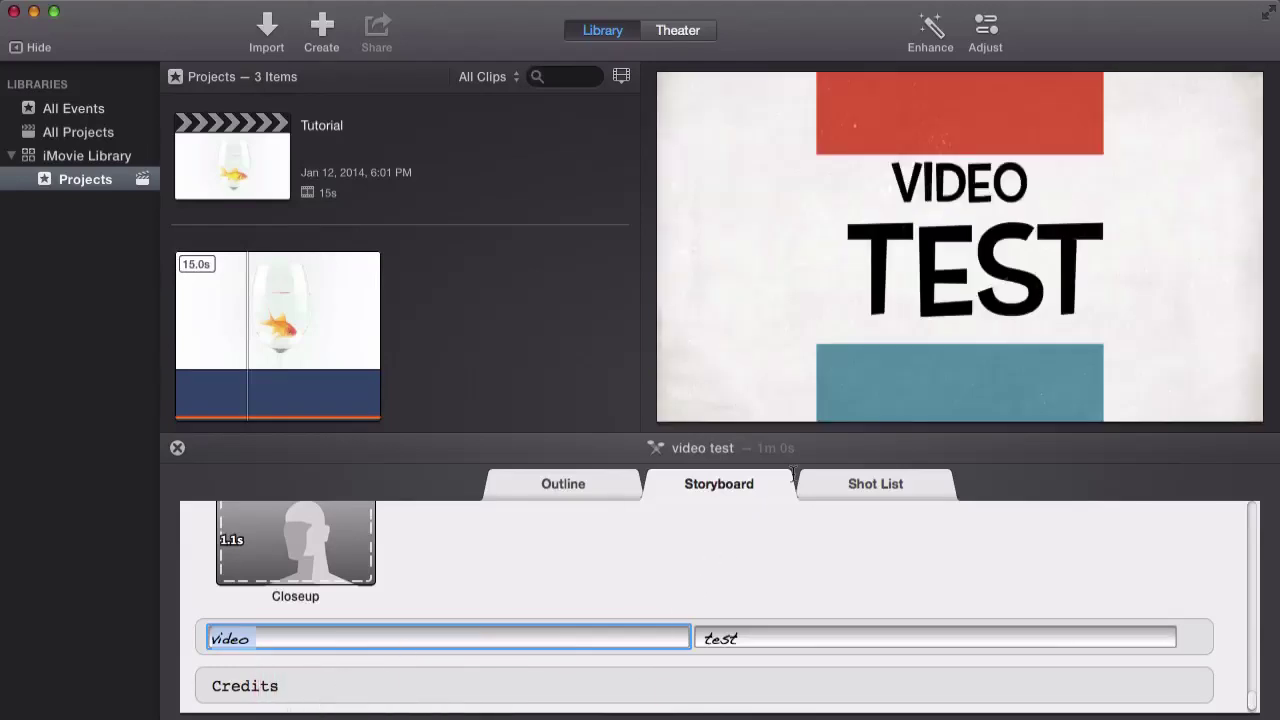
Return to the trailer Outline showing movie name 'video test' and the male Cast star
{"action": "left_click", "coordinate": [858, 483]}
{"action": "scroll", "coordinate": [562, 565], "scroll_direction": "up", "scroll_amount": 3}
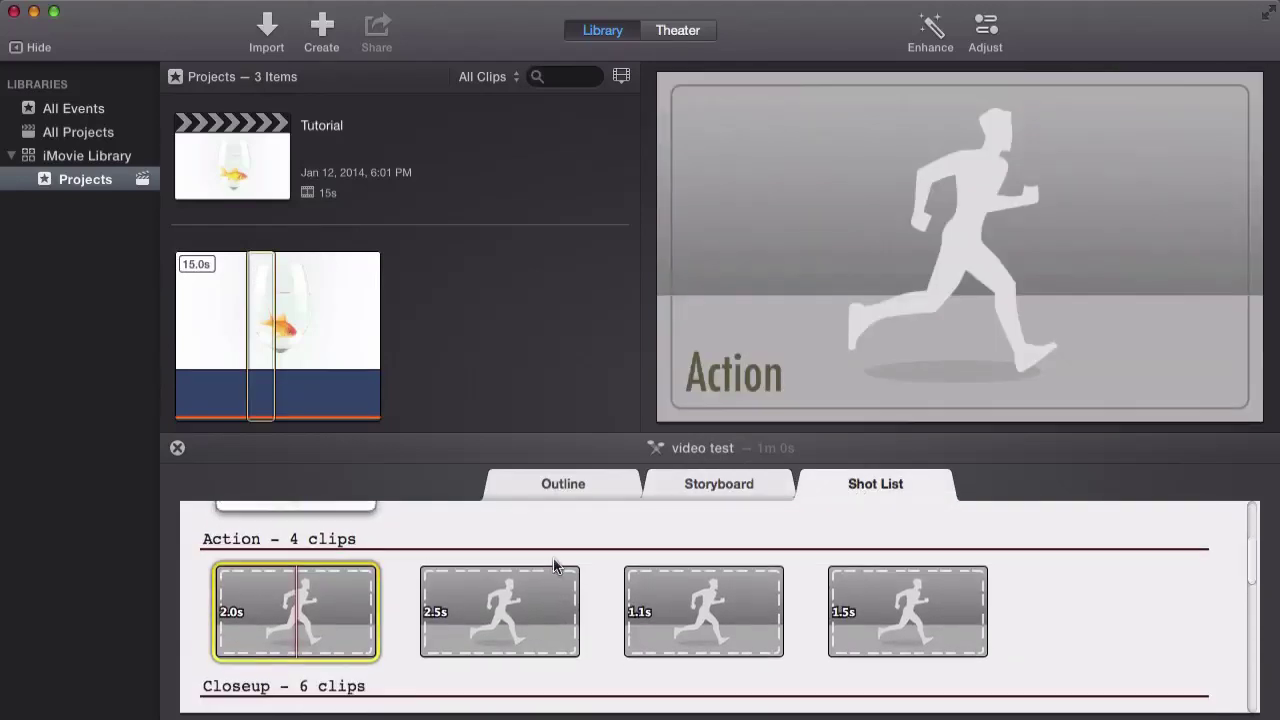
{"action": "scroll", "coordinate": [553, 567], "scroll_direction": "down", "scroll_amount": 10}
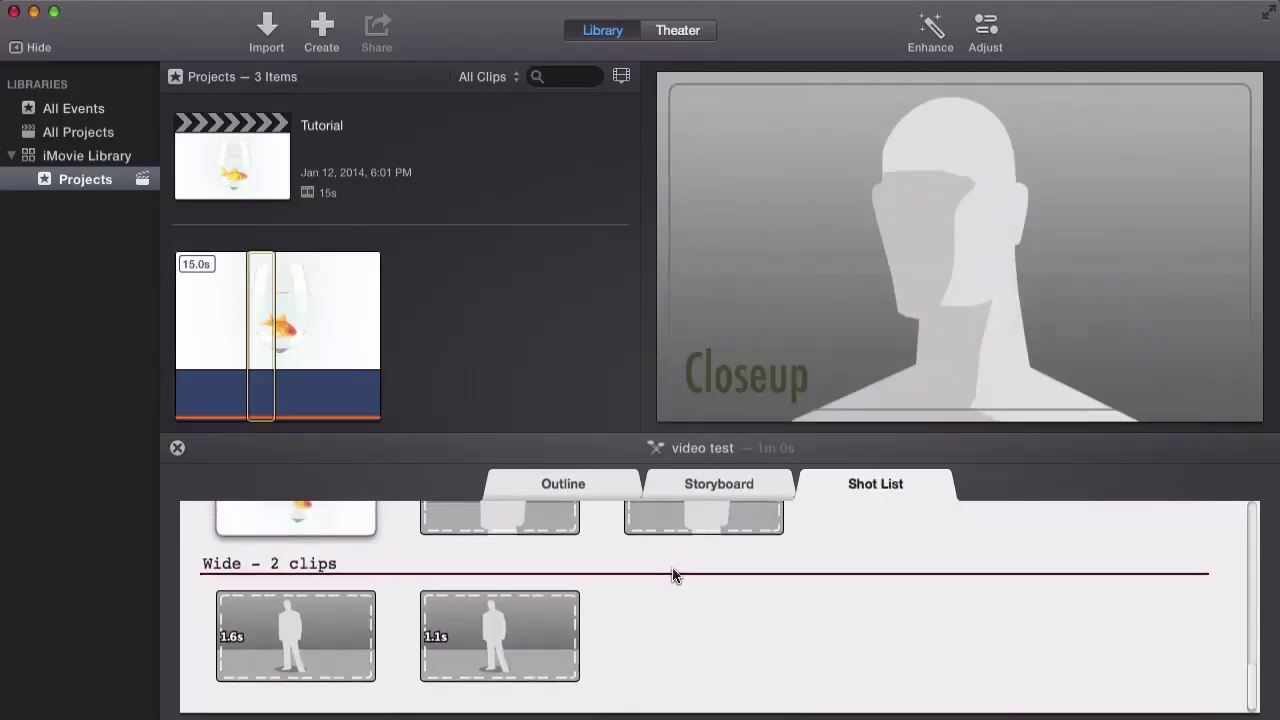
{"action": "scroll", "coordinate": [557, 562], "scroll_direction": "up", "scroll_amount": 5}
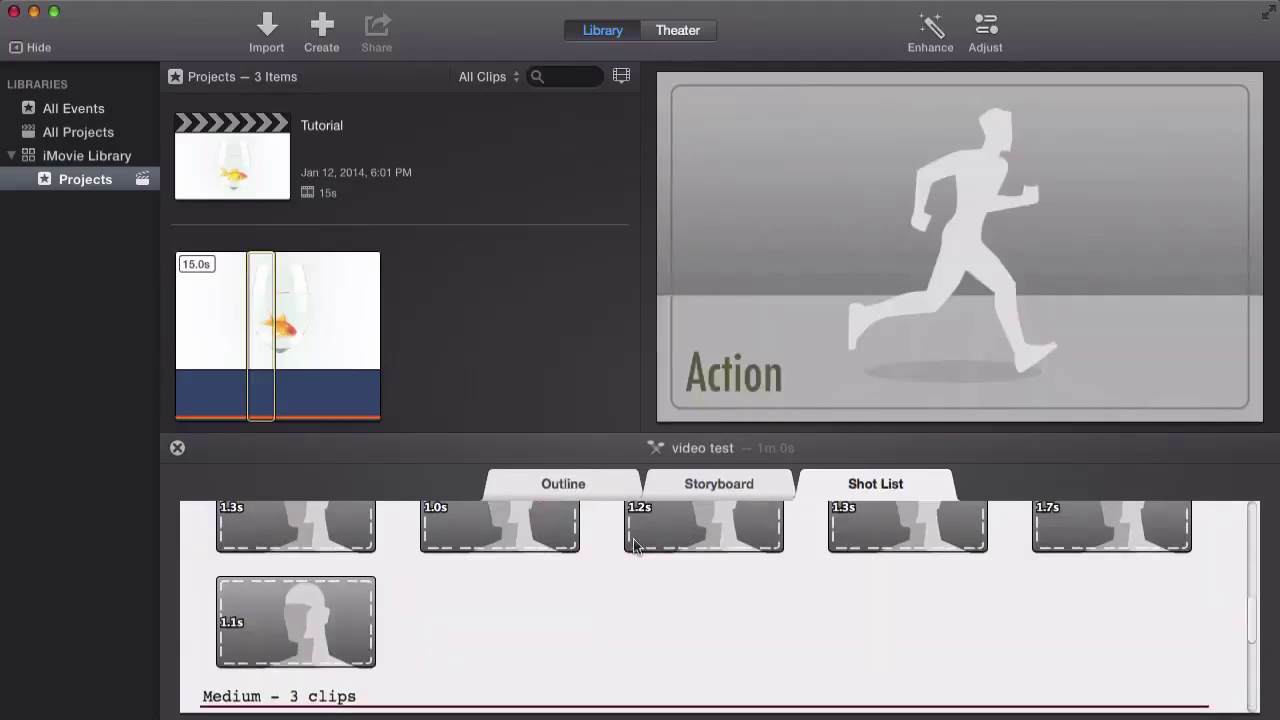
{"action": "left_click", "coordinate": [575, 487]}
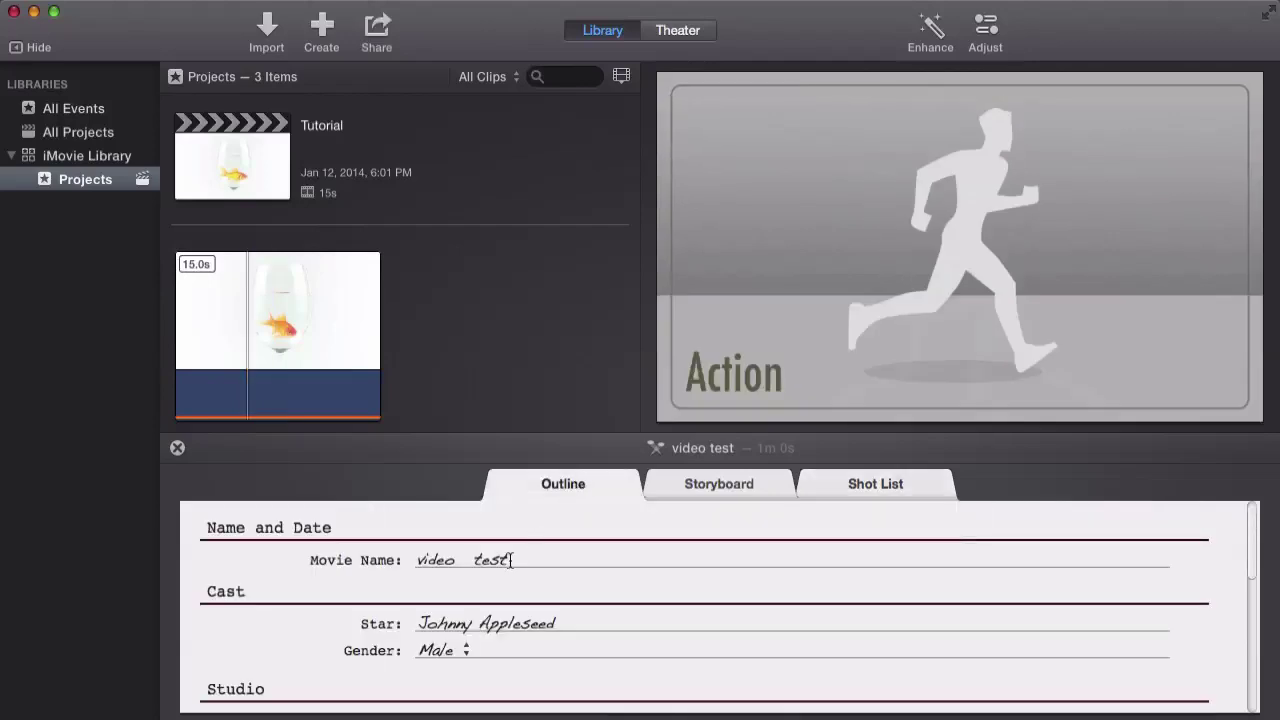
Change the Directed By credit to 'test', correcting an accidental 'audio' entry
{"action": "scroll", "coordinate": [511, 560], "scroll_direction": "down", "scroll_amount": 15}
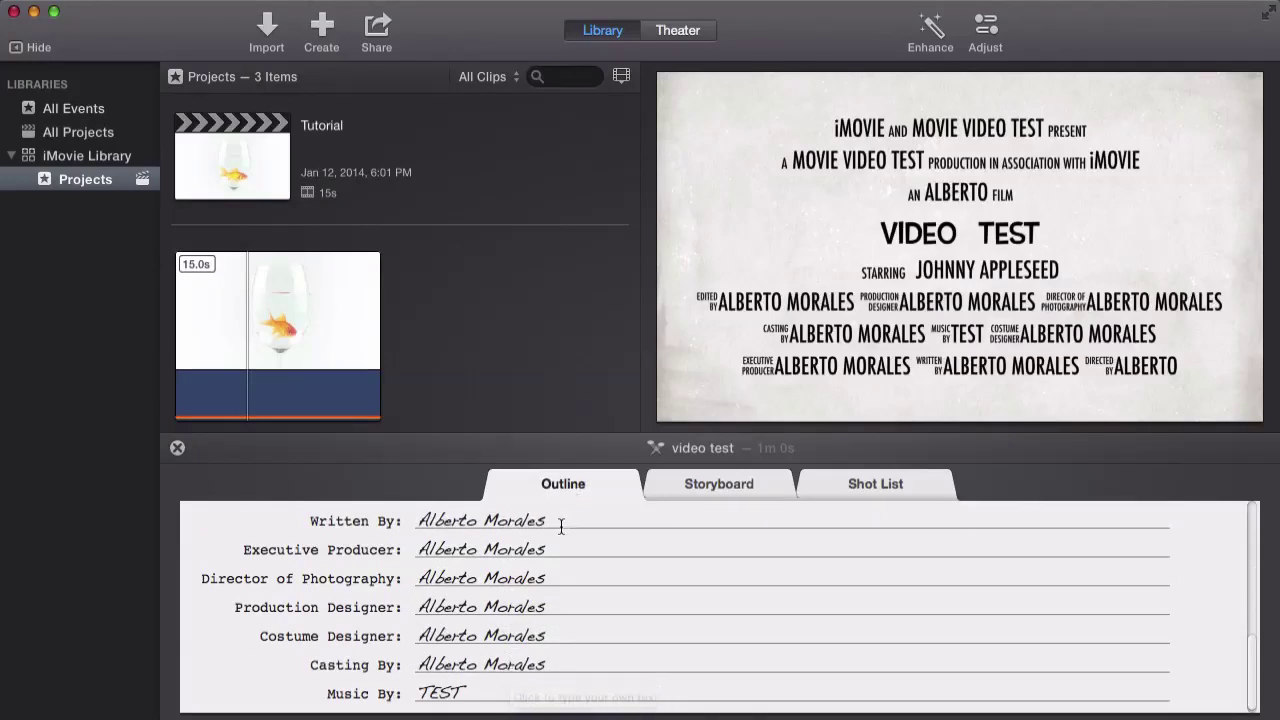
{"action": "scroll", "coordinate": [477, 548], "scroll_direction": "up", "scroll_amount": 3}
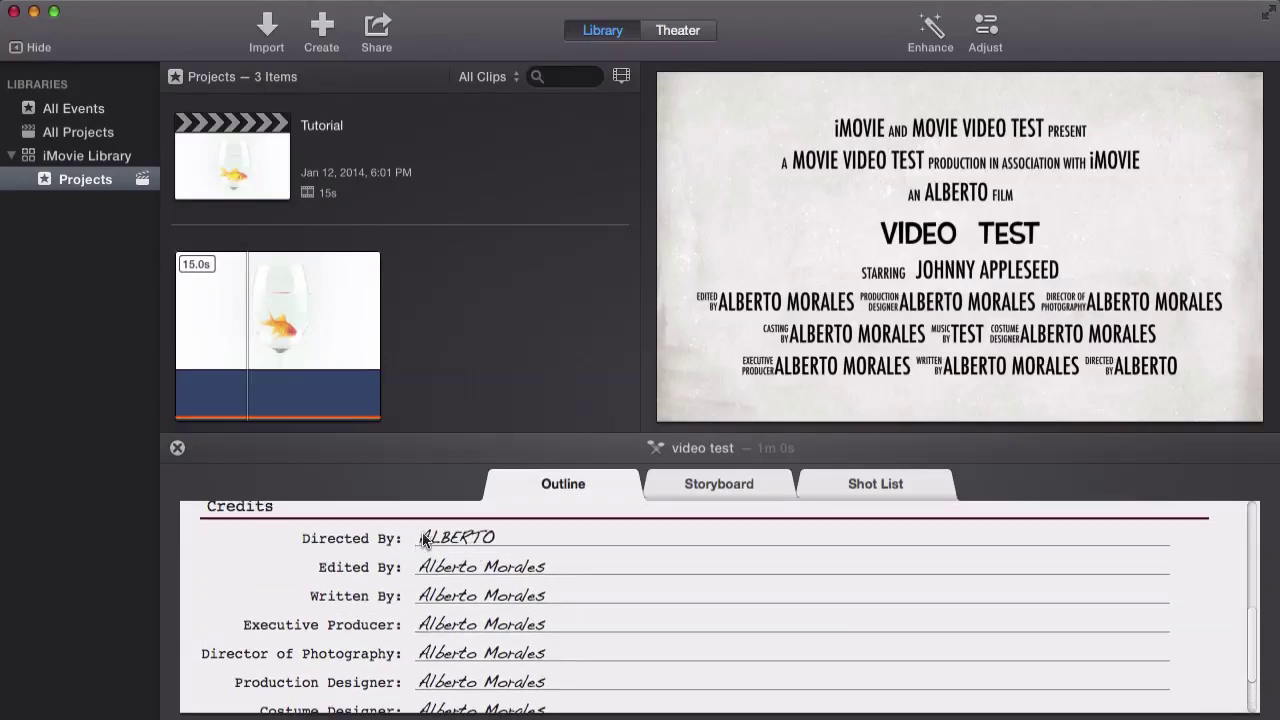
{"action": "mouse_move", "coordinate": [920, 302]}
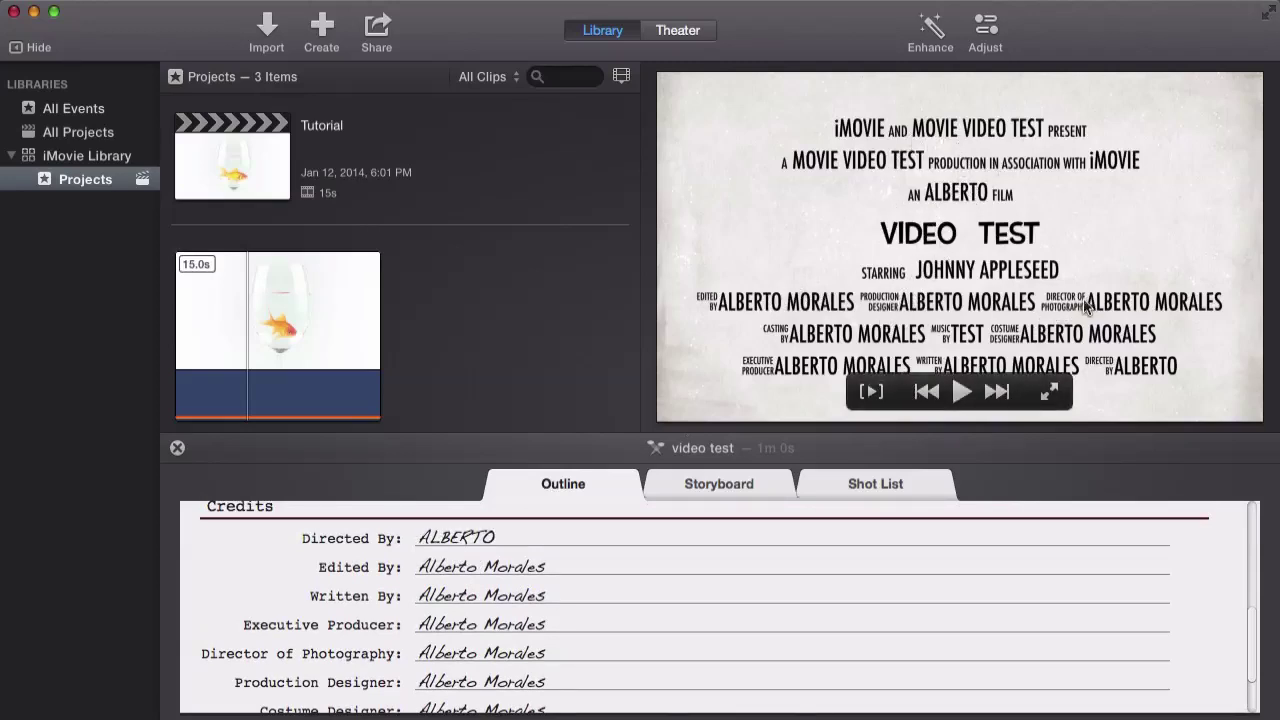
{"action": "left_click", "coordinate": [456, 537]}
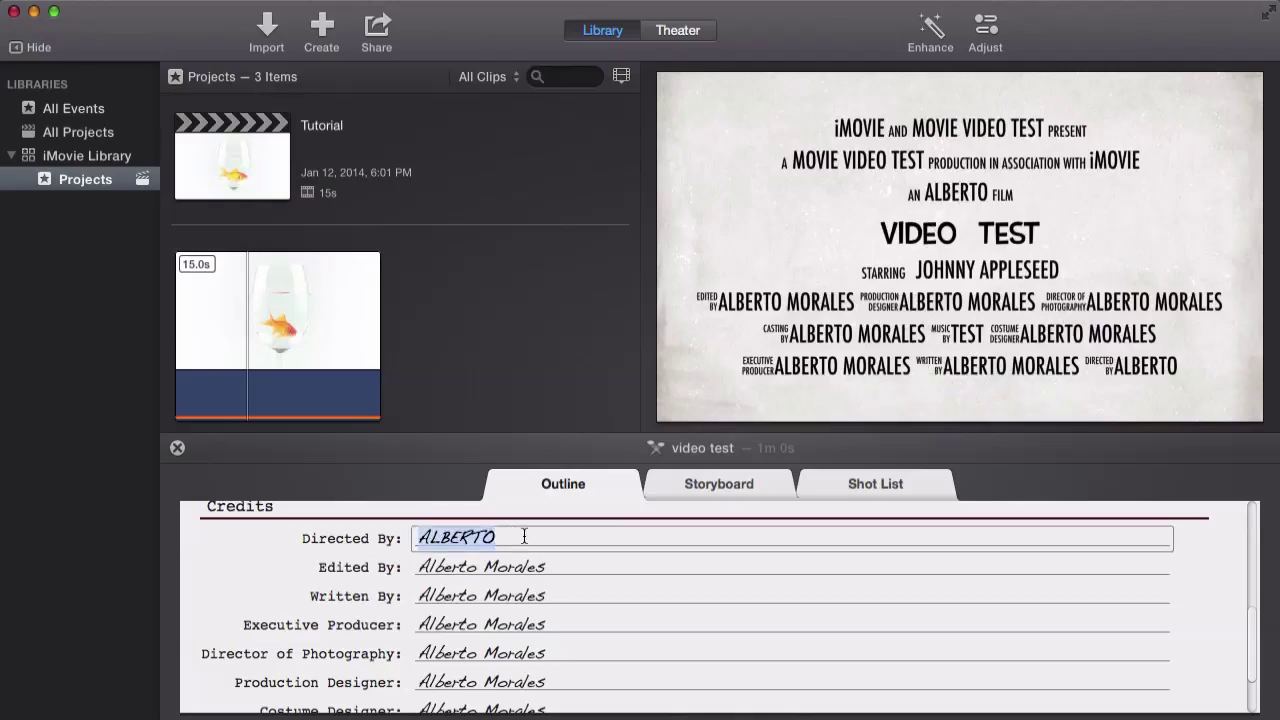
{"action": "key", "text": "BackSpace"}
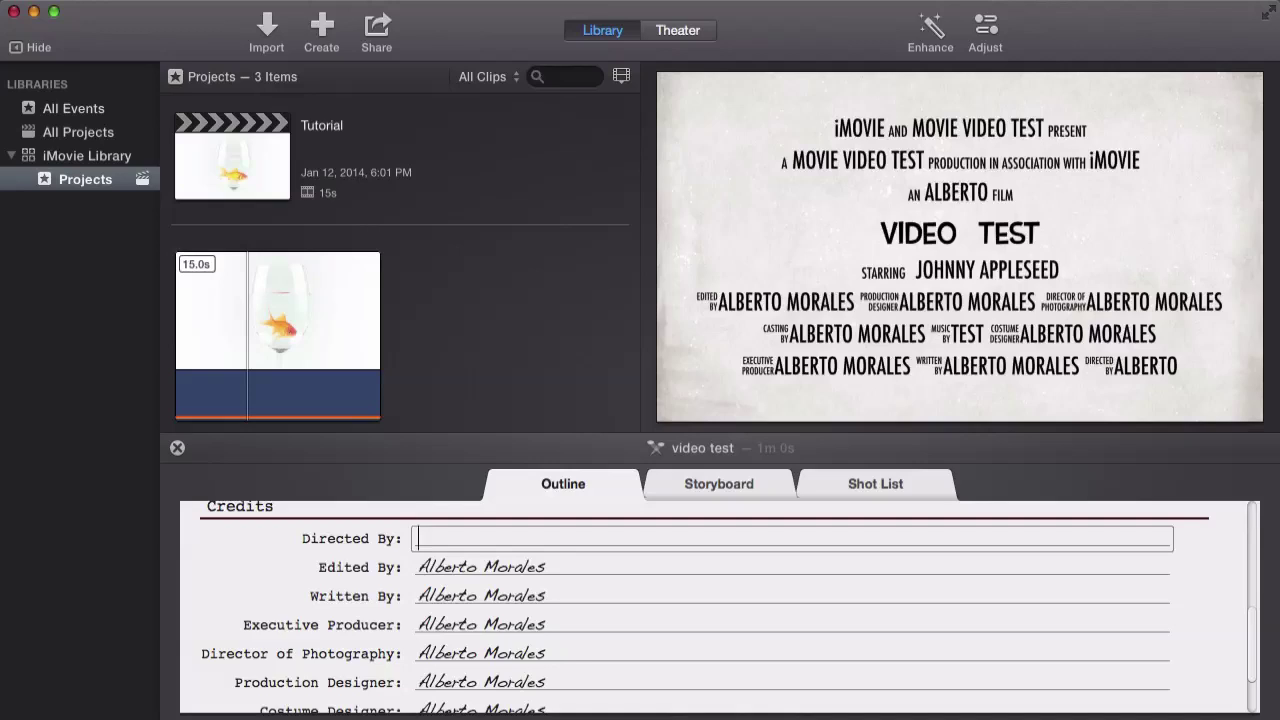
{"action": "type", "text": "audio"}
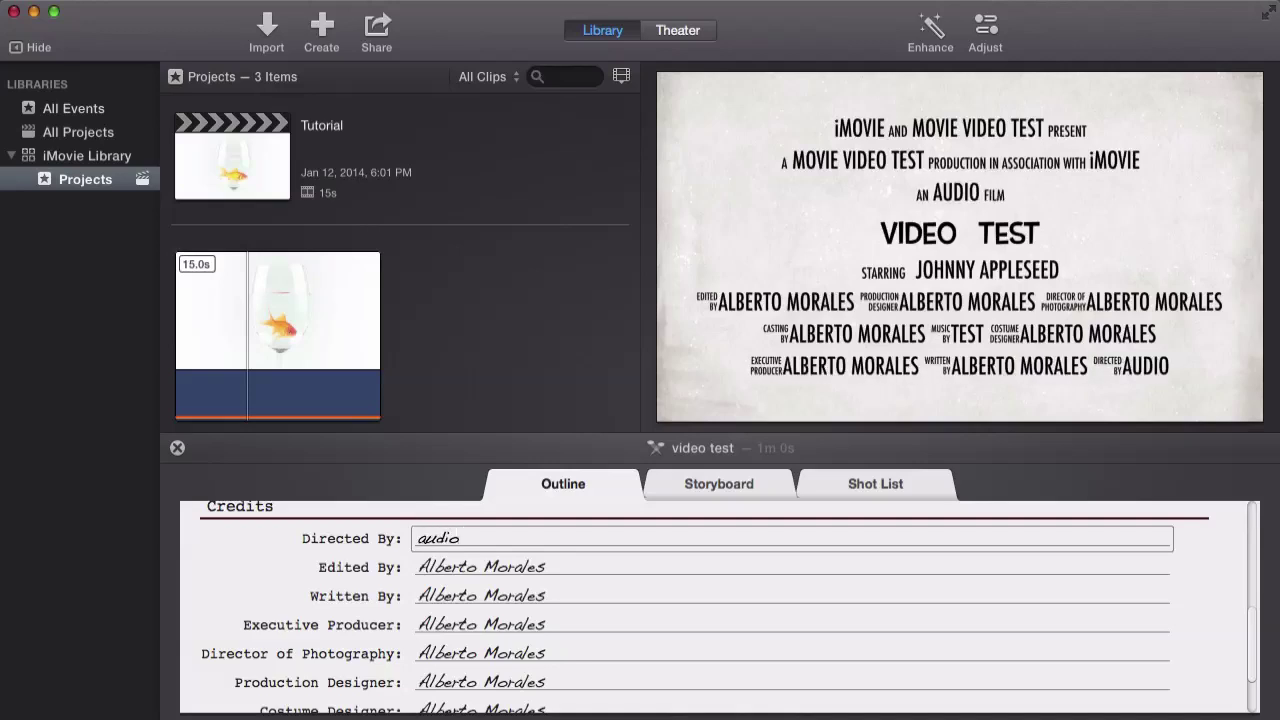
{"action": "mouse_move", "coordinate": [964, 207]}
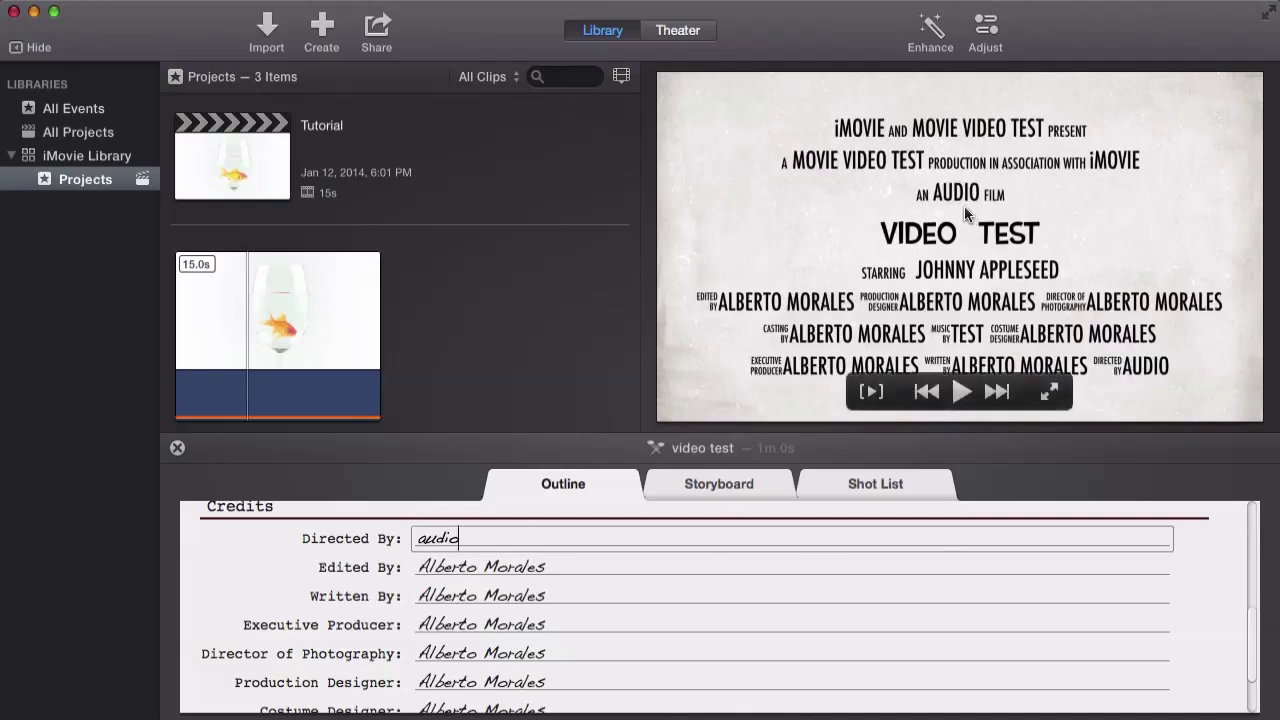
{"action": "key", "text": "BackSpace"}
{"action": "key", "text": "BackSpace"}
{"action": "key", "text": "BackSpace"}
{"action": "key", "text": "BackSpace"}
{"action": "key", "text": "BackSpace"}
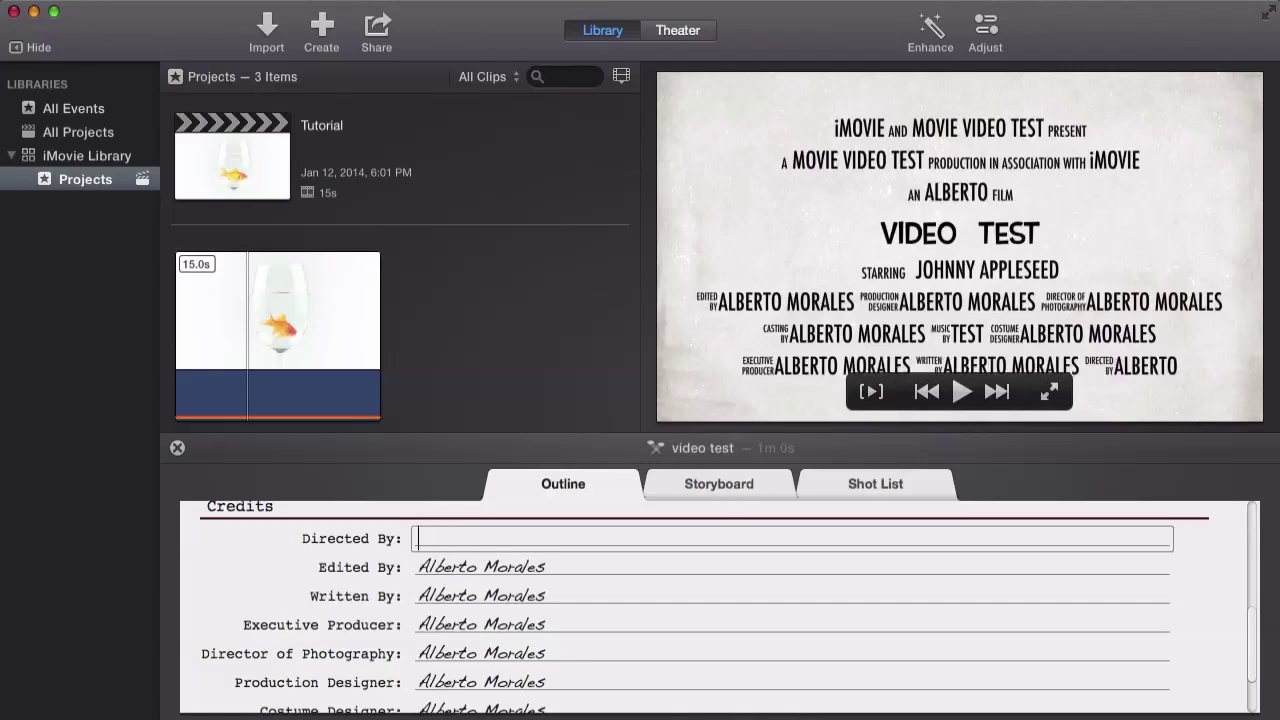
{"action": "type", "text": "te"}
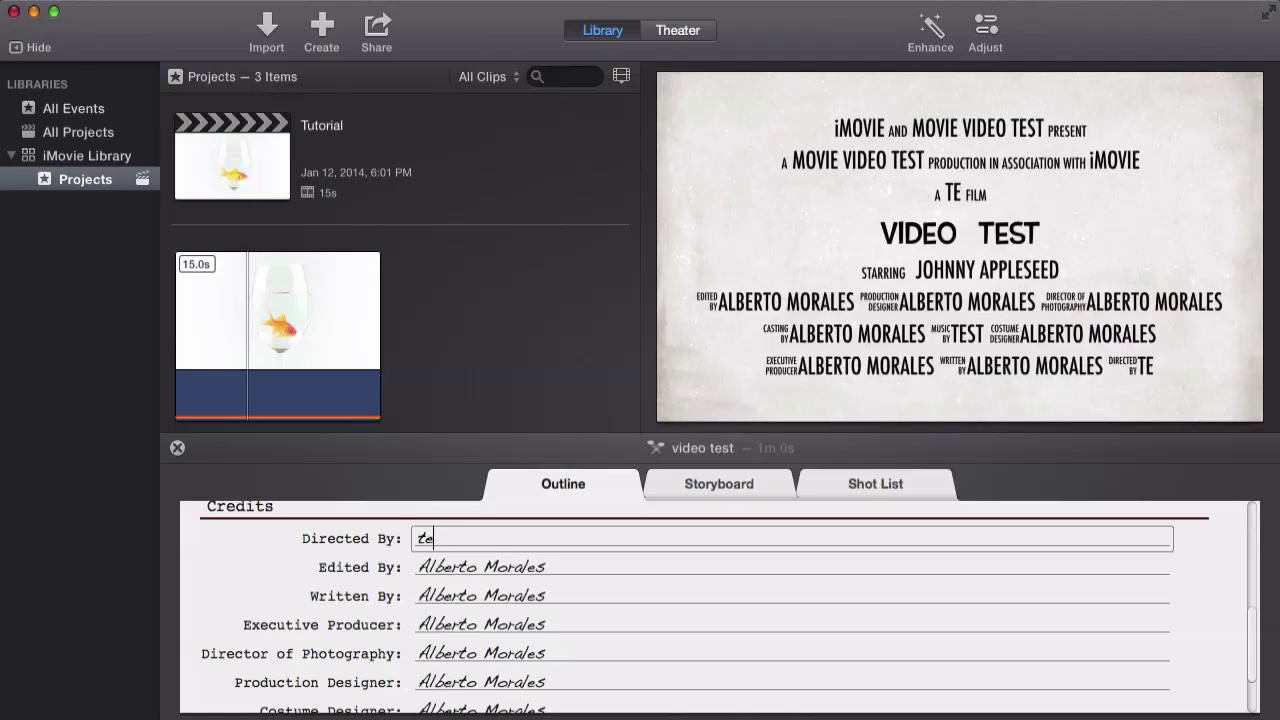
{"action": "type", "text": "st"}
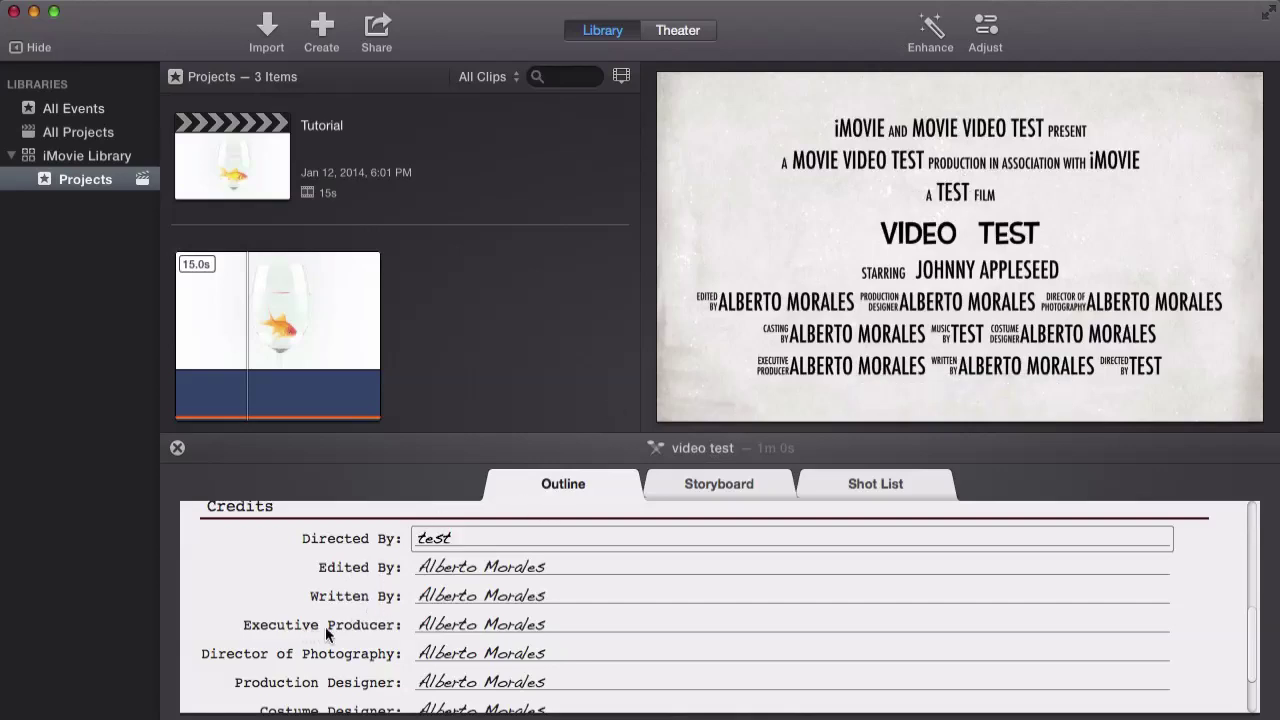
Select the Executive Producer and Music By credit fields to review them
{"action": "left_click", "coordinate": [433, 626]}
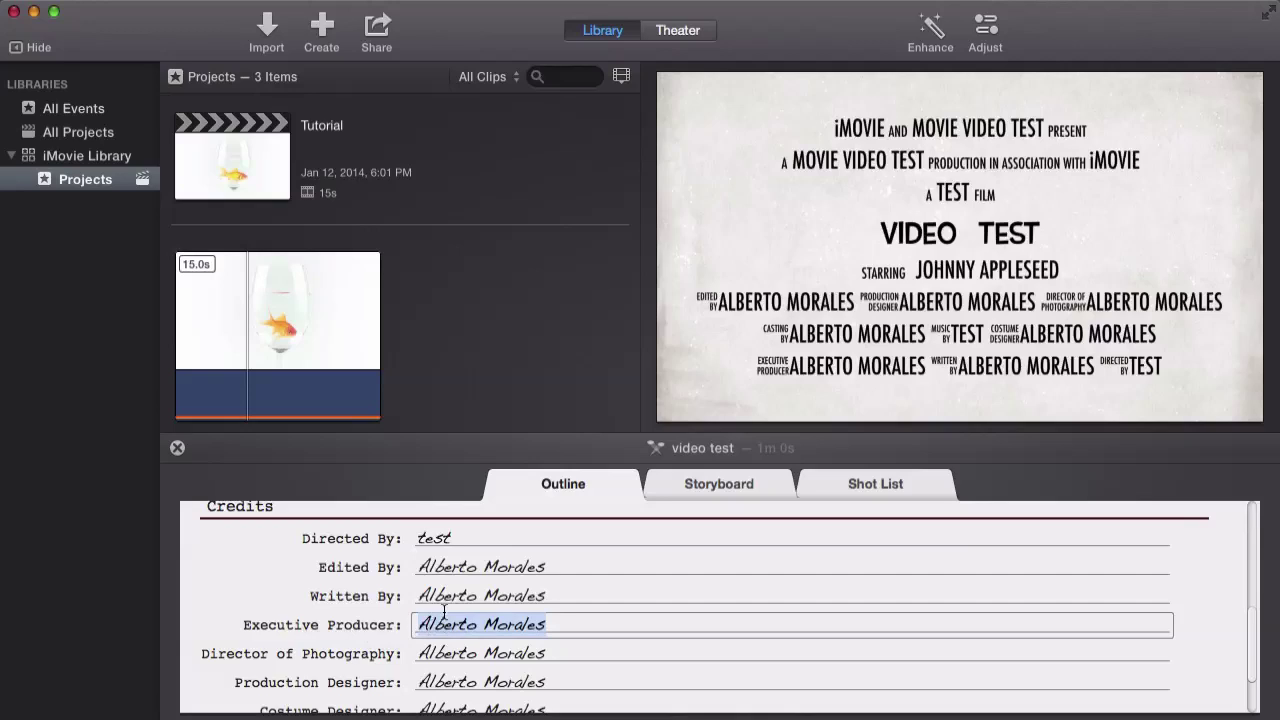
{"action": "scroll", "coordinate": [444, 612], "scroll_direction": "down", "scroll_amount": 3}
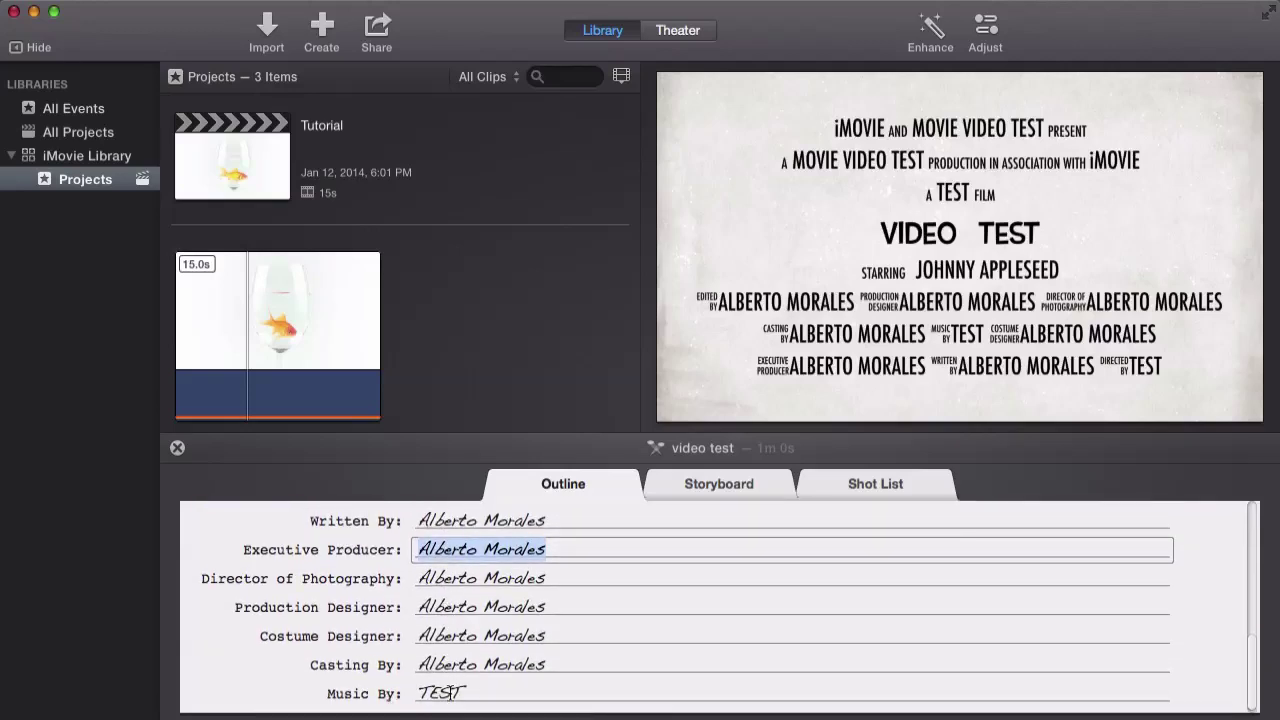
{"action": "left_click", "coordinate": [452, 692]}
{"action": "scroll", "coordinate": [450, 657], "scroll_direction": "up", "scroll_amount": 6}
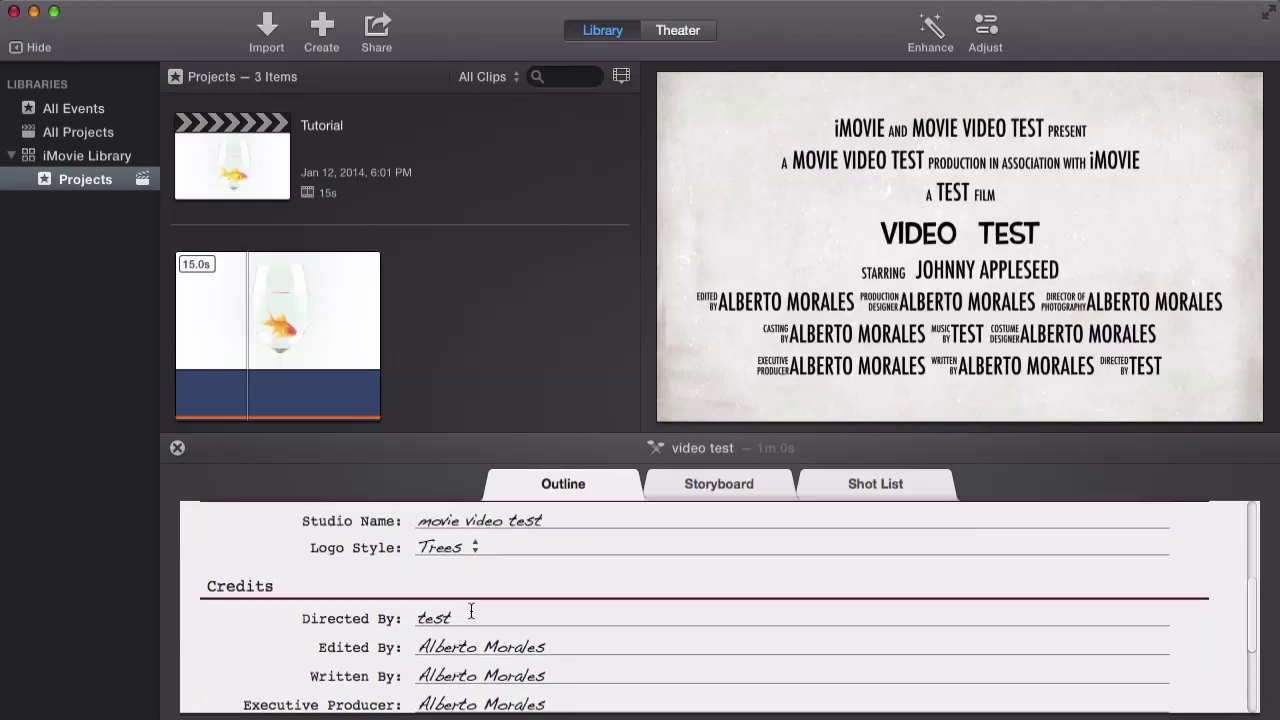
{"action": "scroll", "coordinate": [471, 611], "scroll_direction": "up", "scroll_amount": 8}
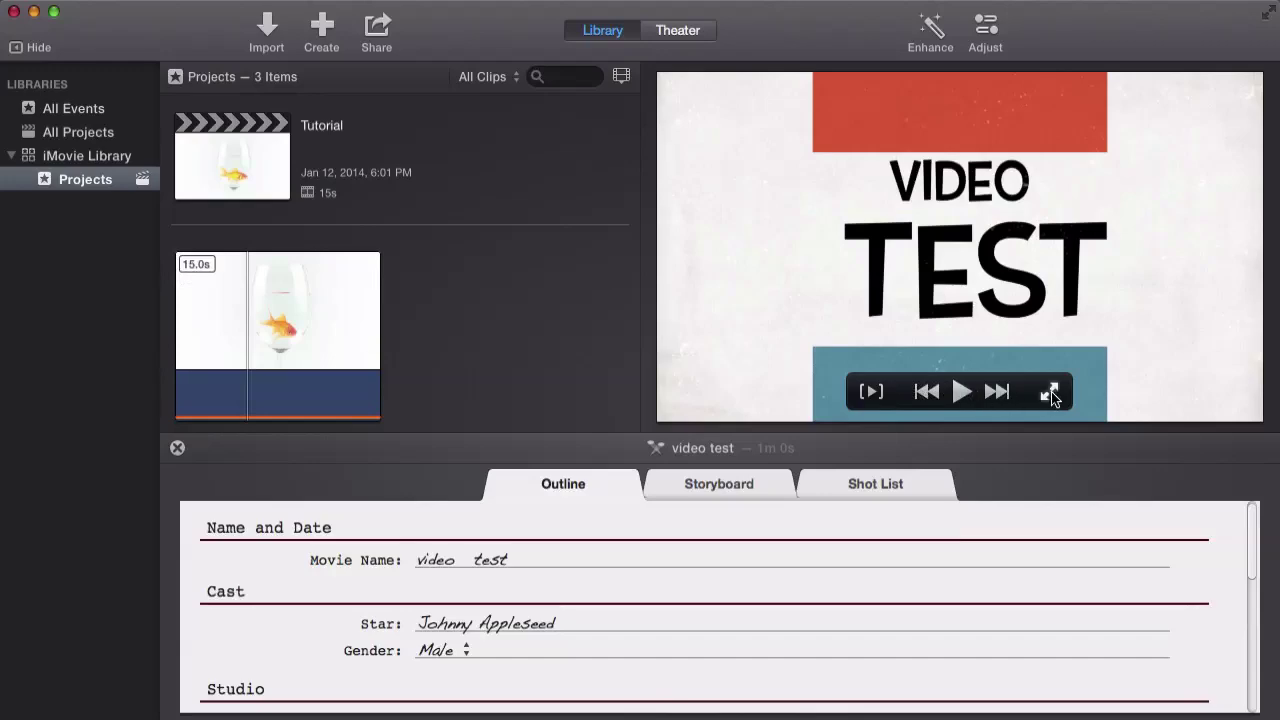
Preview the trailer full screen, lower the volume, and return to the Storyboard
{"action": "left_click", "coordinate": [1050, 393]}
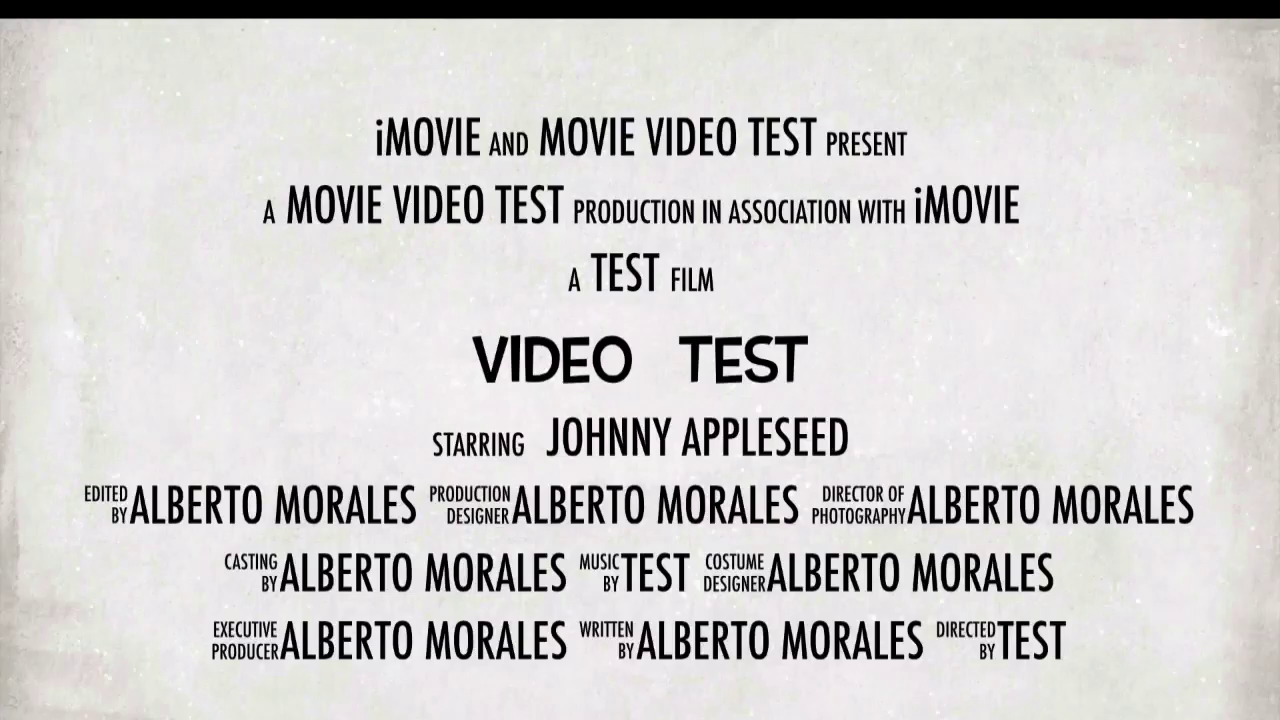
{"action": "key", "text": "XF86AudioLowerVolume"}
{"action": "key", "text": "Escape"}
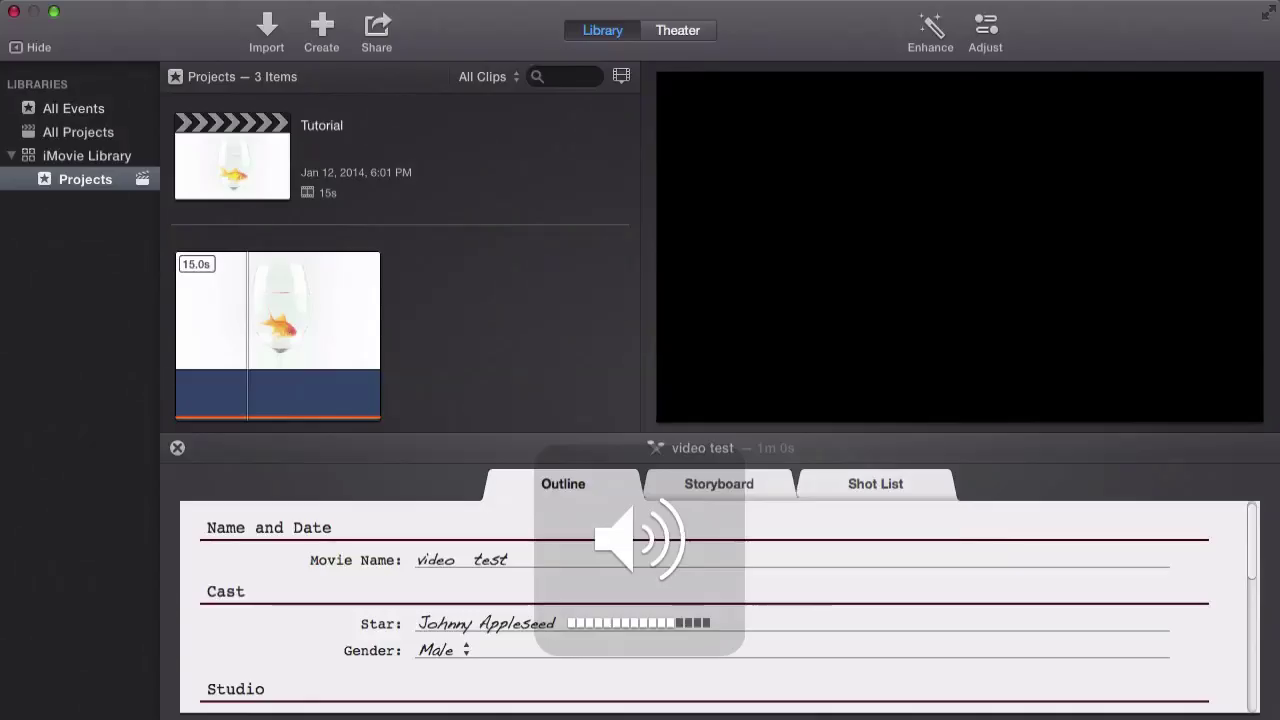
{"action": "key", "text": "XF86AudioLowerVolume"}
{"action": "key", "text": "XF86AudioLowerVolume"}
{"action": "key", "text": "XF86AudioLowerVolume"}
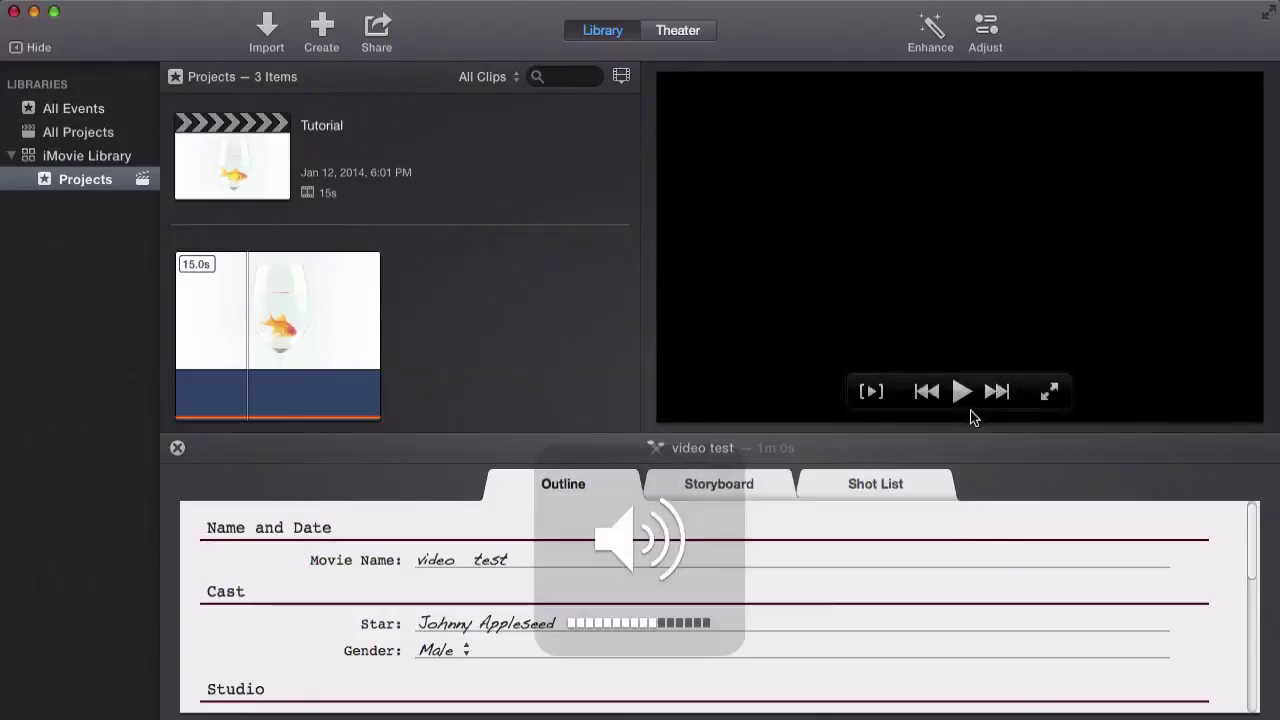
{"action": "left_click", "coordinate": [722, 488]}
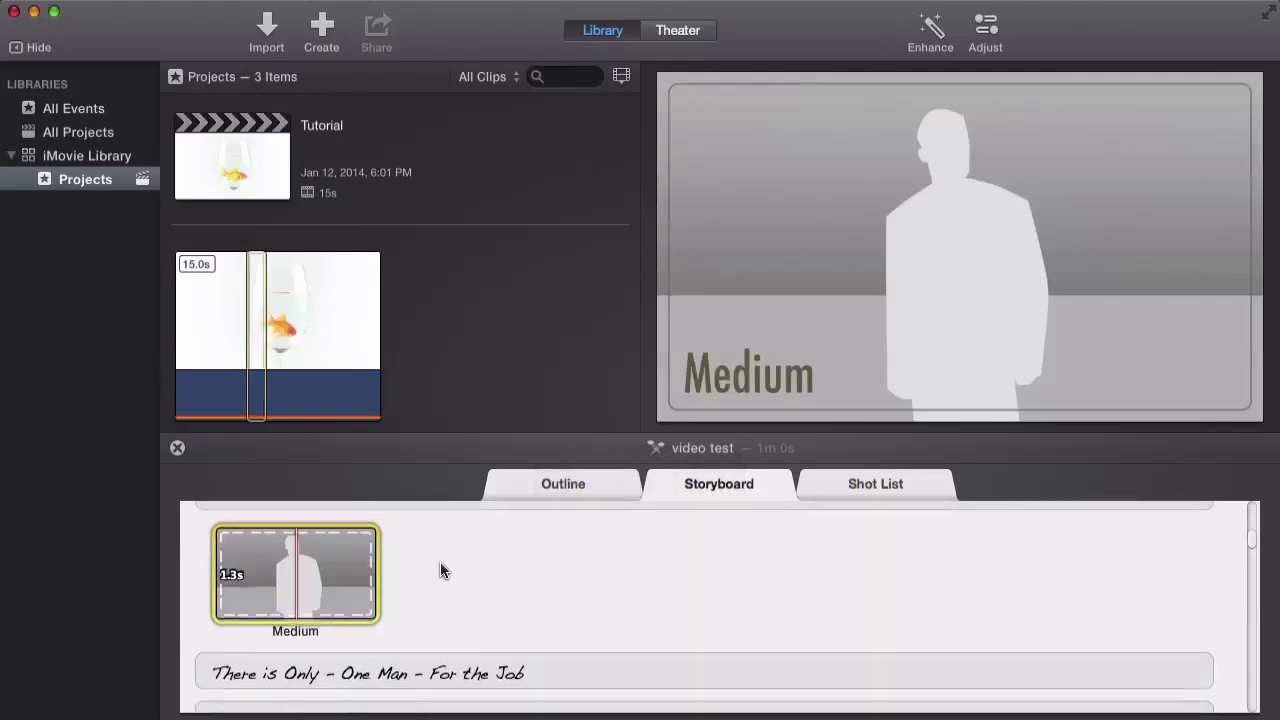
Scroll through the storyboard's title cards and shot placeholders, then return to the Outline
{"action": "scroll", "coordinate": [480, 565], "scroll_direction": "up", "scroll_amount": 5}
{"action": "scroll", "coordinate": [394, 591], "scroll_direction": "down", "scroll_amount": 10}
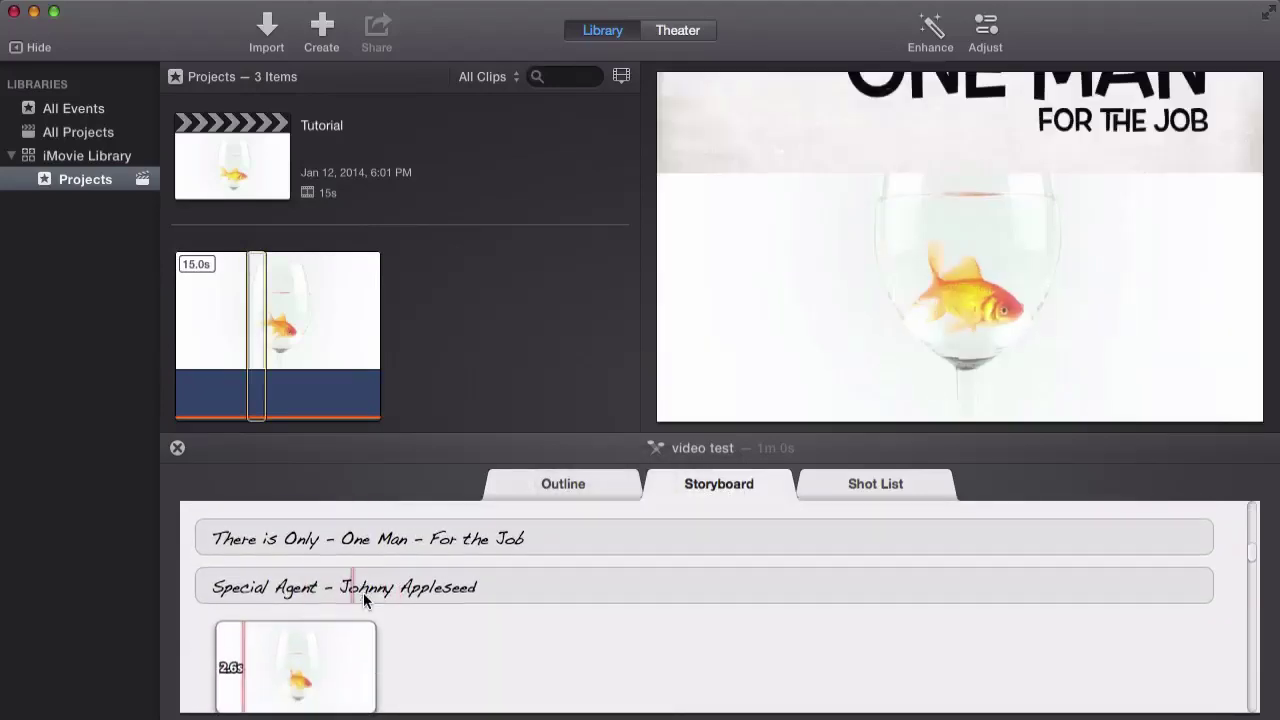
{"action": "scroll", "coordinate": [368, 585], "scroll_direction": "down", "scroll_amount": 8}
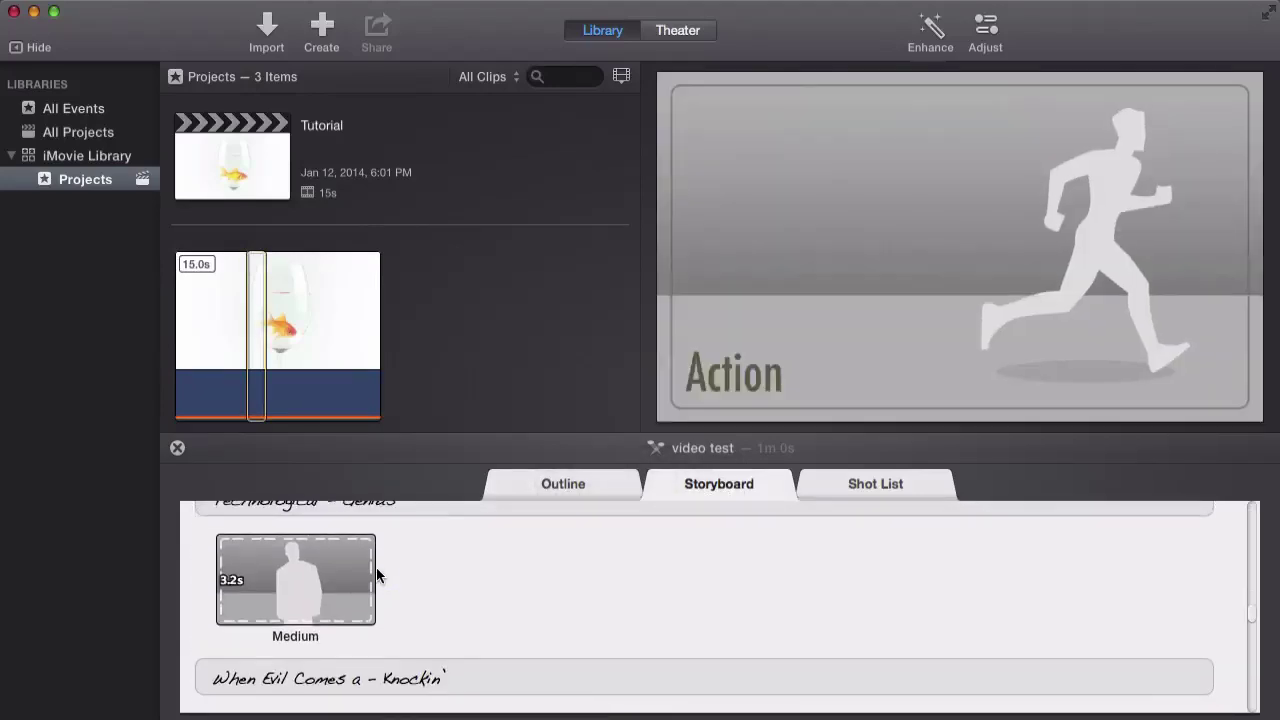
{"action": "scroll", "coordinate": [378, 574], "scroll_direction": "down", "scroll_amount": 1}
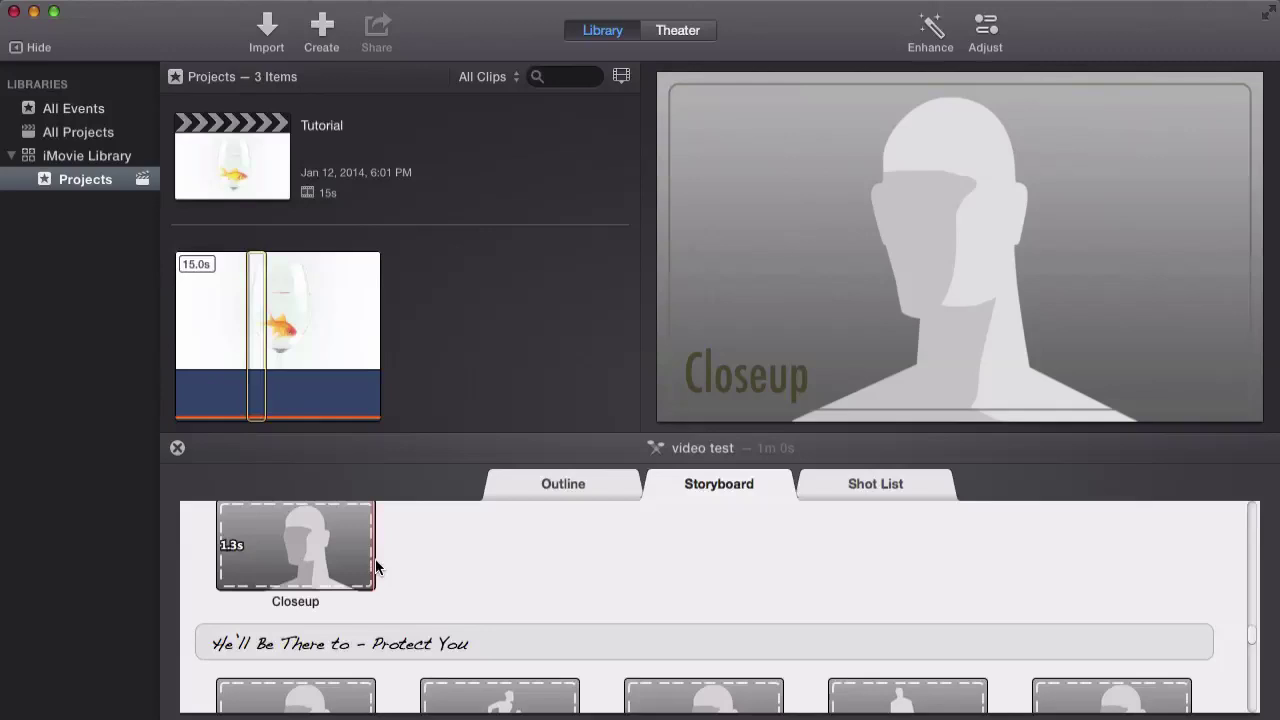
{"action": "scroll", "coordinate": [378, 567], "scroll_direction": "down", "scroll_amount": 8}
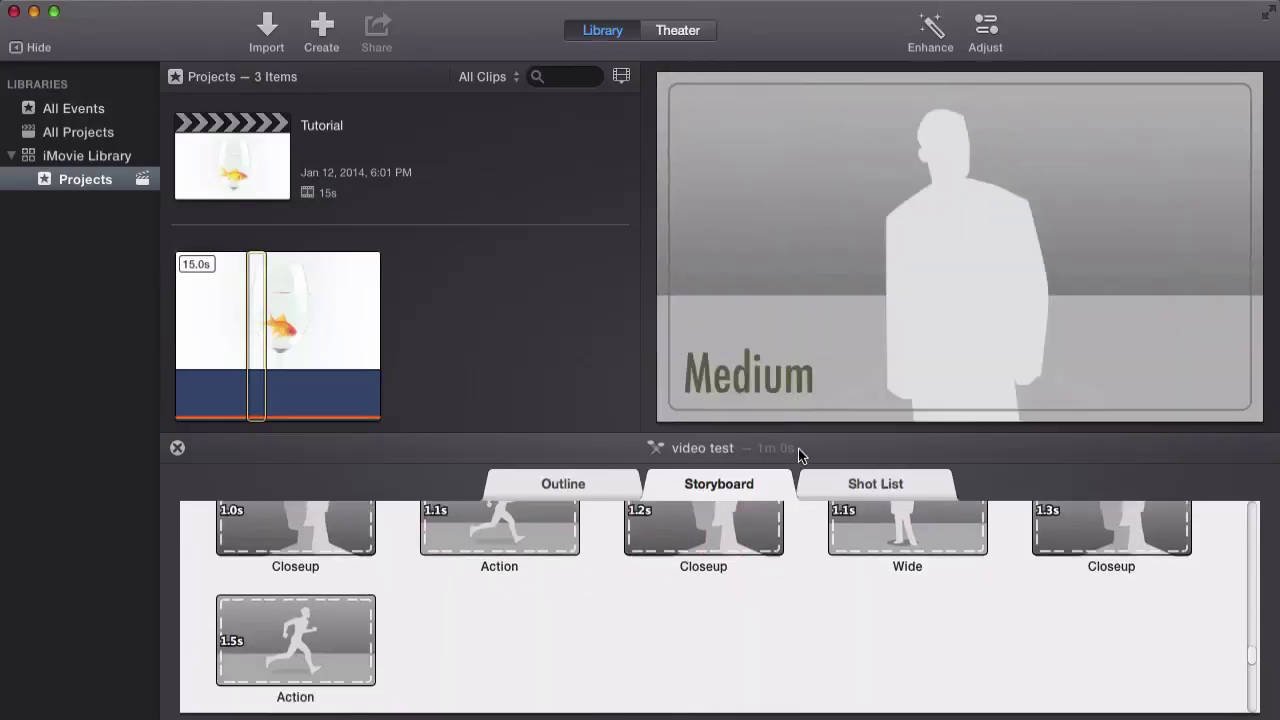
{"action": "scroll", "coordinate": [790, 538], "scroll_direction": "up", "scroll_amount": 20}
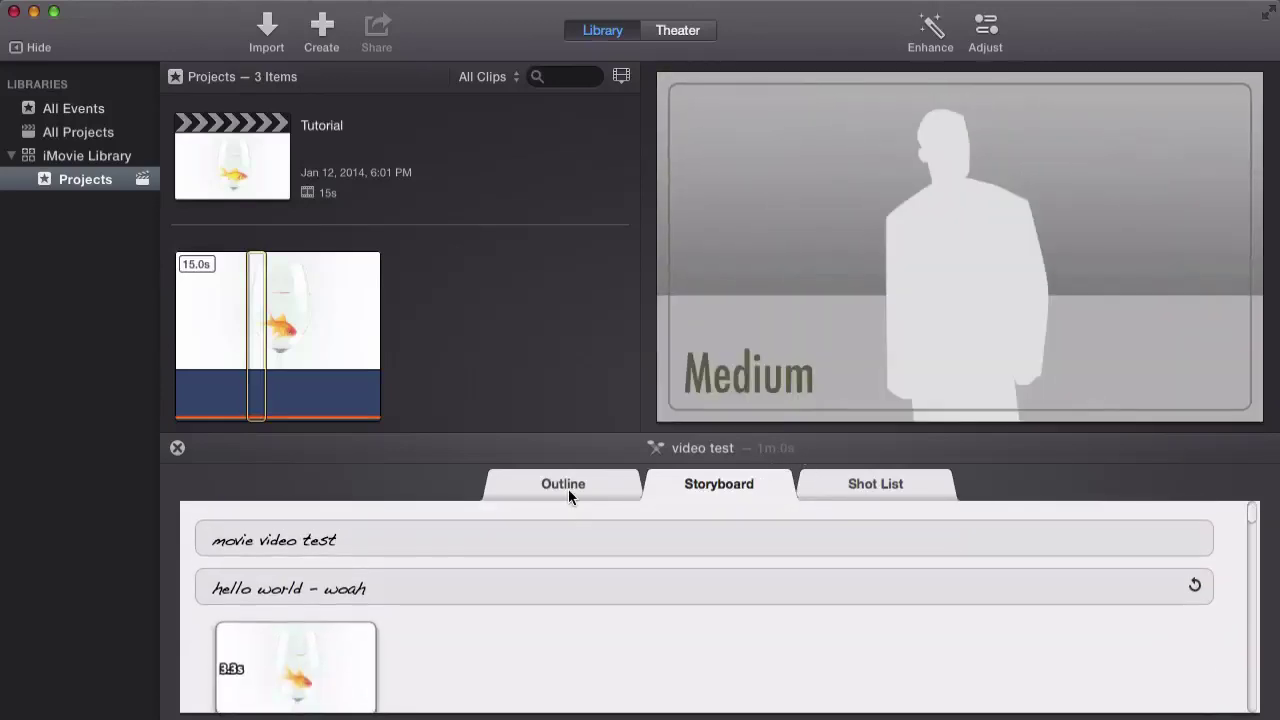
{"action": "left_click", "coordinate": [572, 483]}
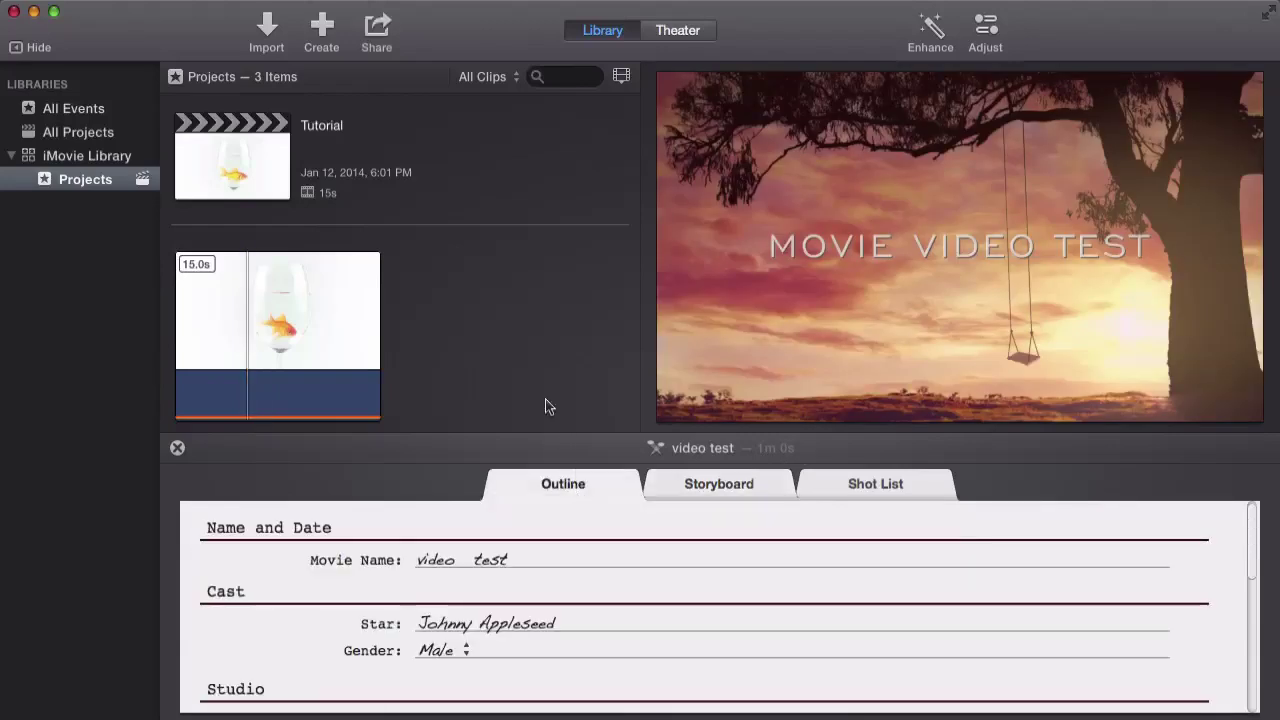